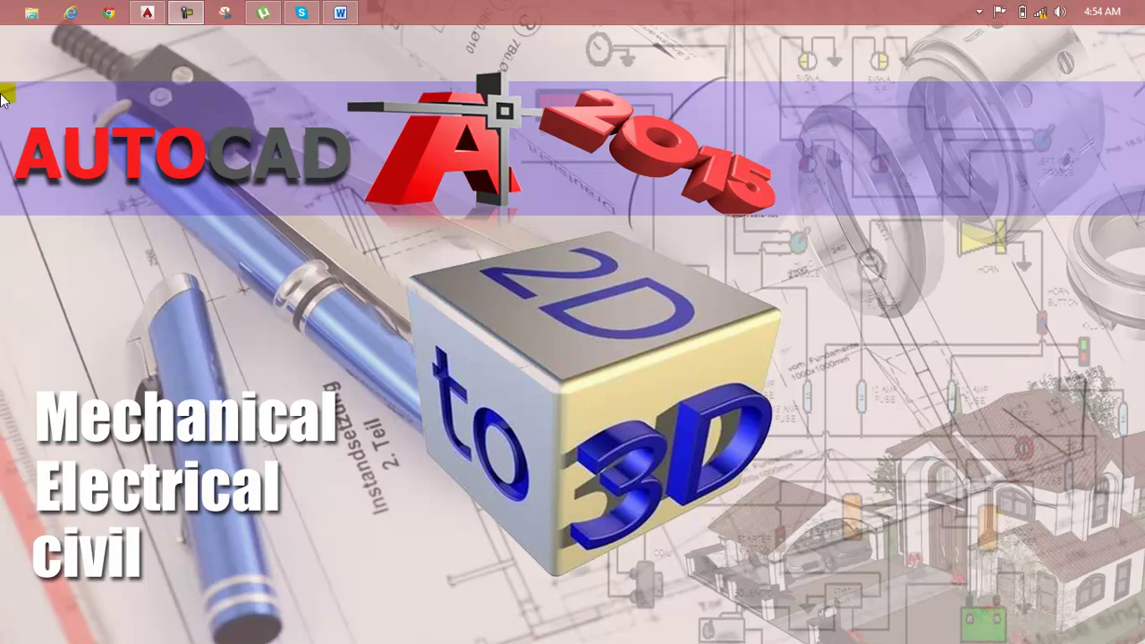
# Step: Switch from the Word lesson notes to the Lesson 149 drawing of the finished bulb
pyautogui.click(148, 13)
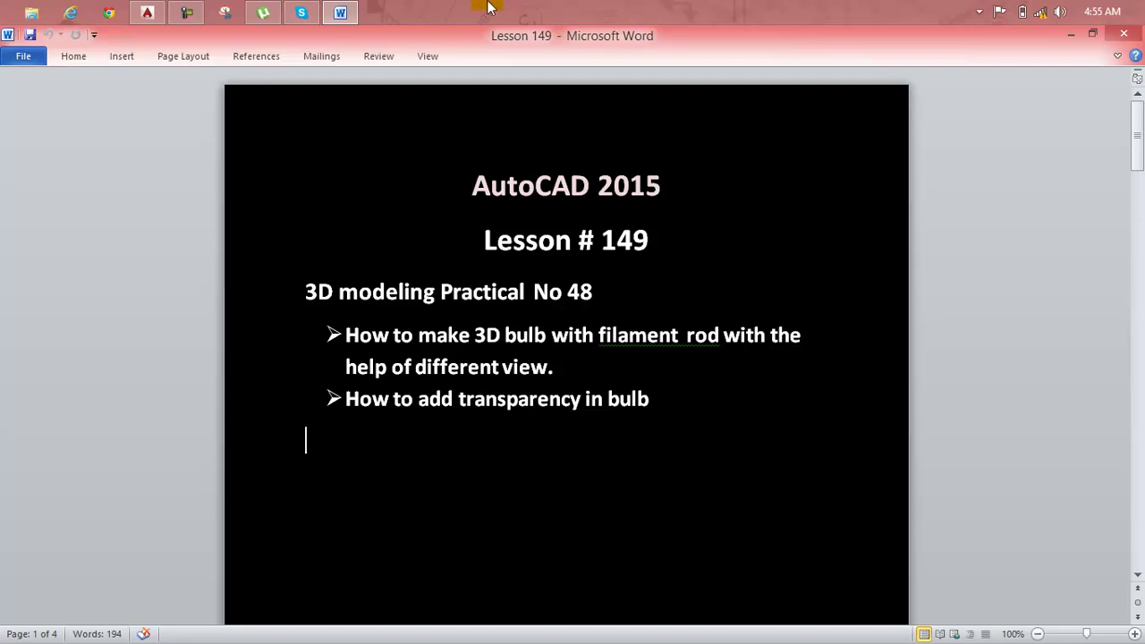
pyautogui.click(148, 12)
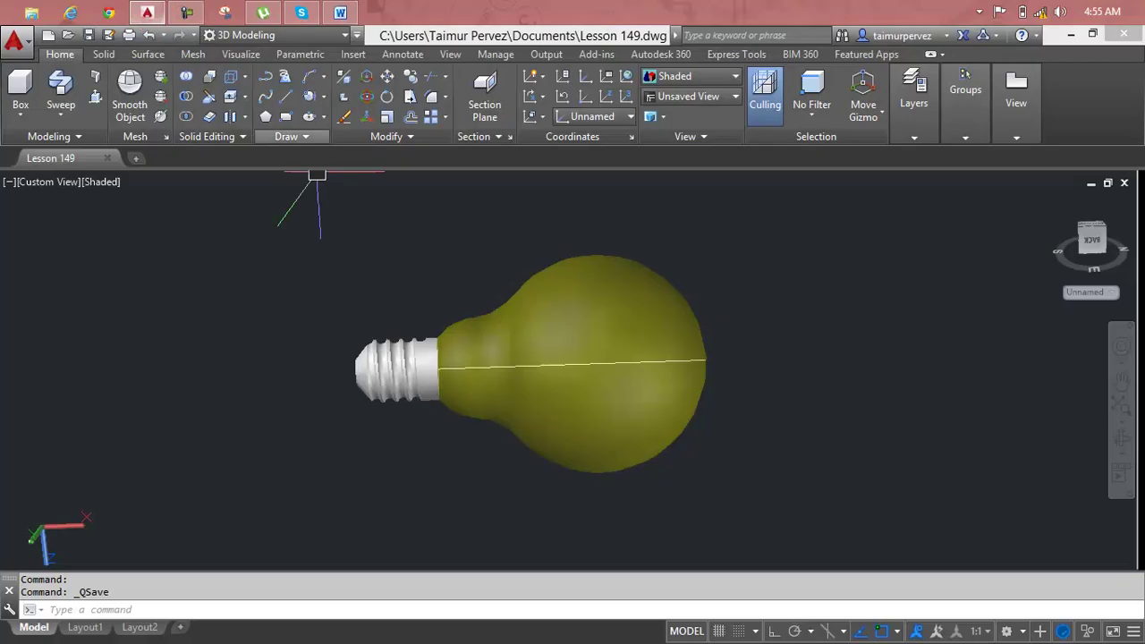
pyautogui.scroll(2, 572, 358)
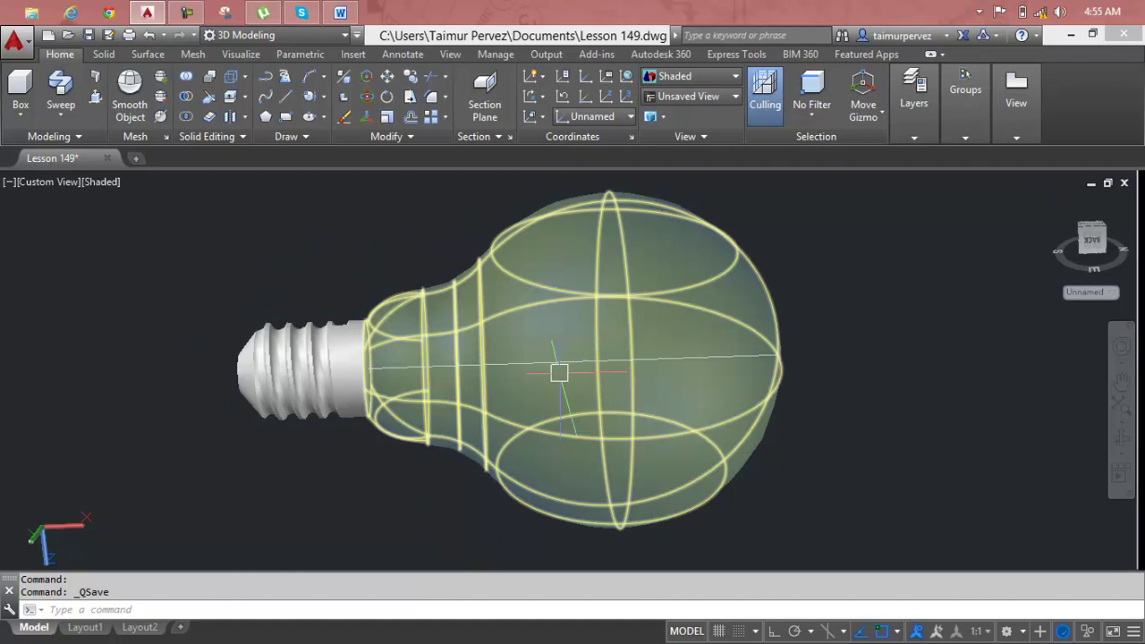
pyautogui.scroll(-2, 723, 408)
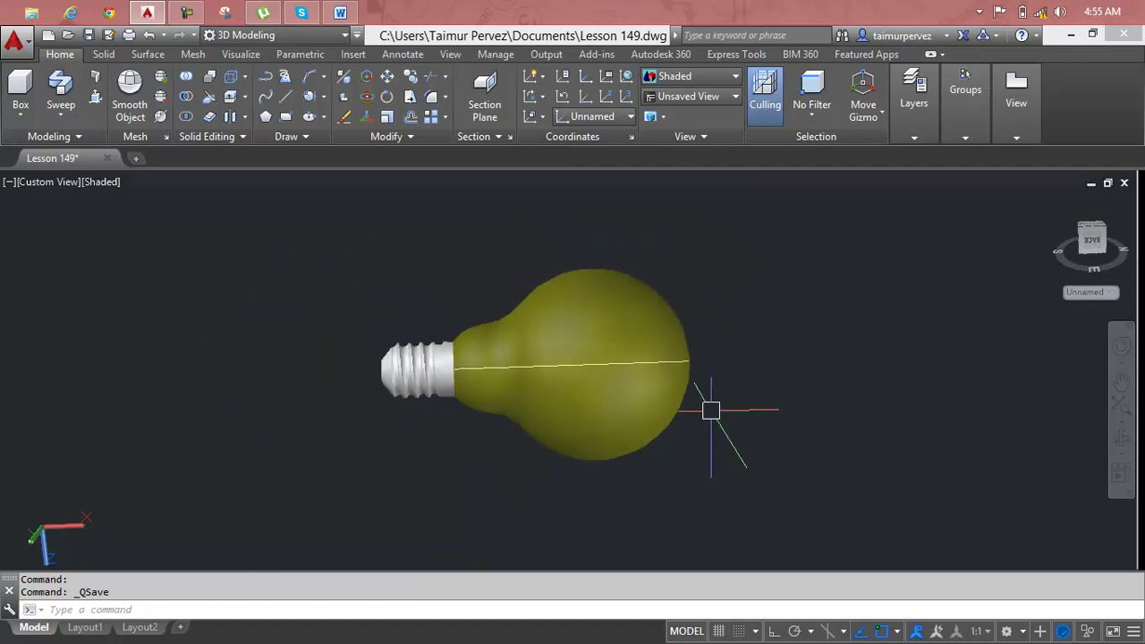
pyautogui.moveTo(557, 450)
pyautogui.keyDown('shift'); pyautogui.mouseDown(button='middle')
pyautogui.moveTo(633, 377)
pyautogui.moveTo(657, 415)
pyautogui.moveTo(532, 274)
pyautogui.mouseUp(button='middle'); pyautogui.keyUp('shift')
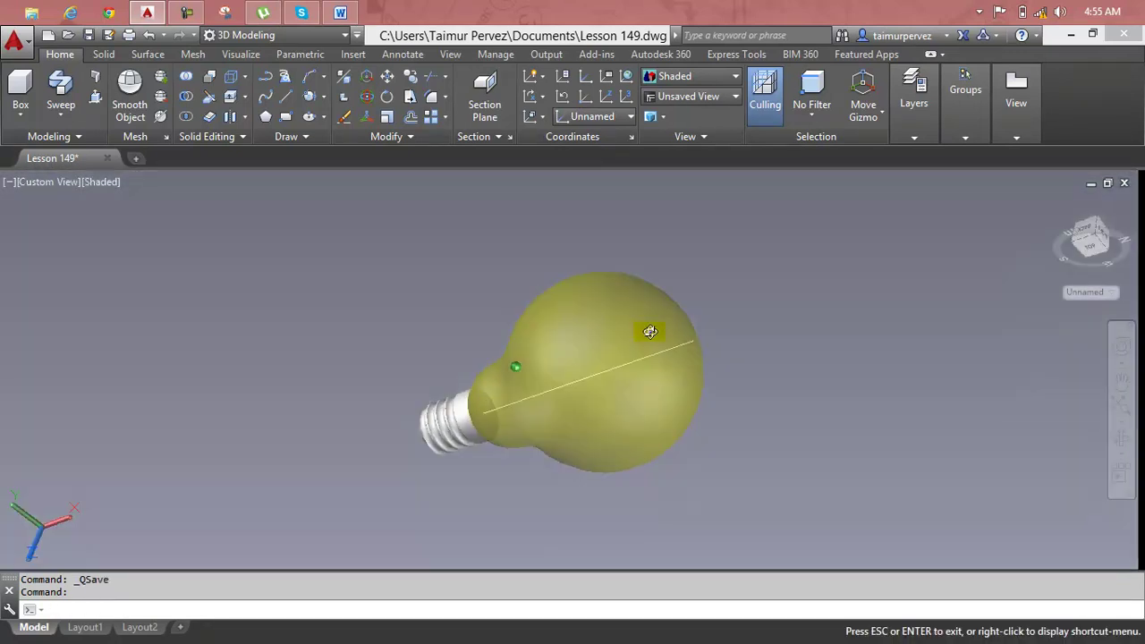
pyautogui.scroll(-3, 533, 274)
pyautogui.keyDown('shift'); pyautogui.moveTo(536, 277); pyautogui.dragTo(608, 307, button='middle'); pyautogui.keyUp('shift')
pyautogui.scroll(2, 595, 315)
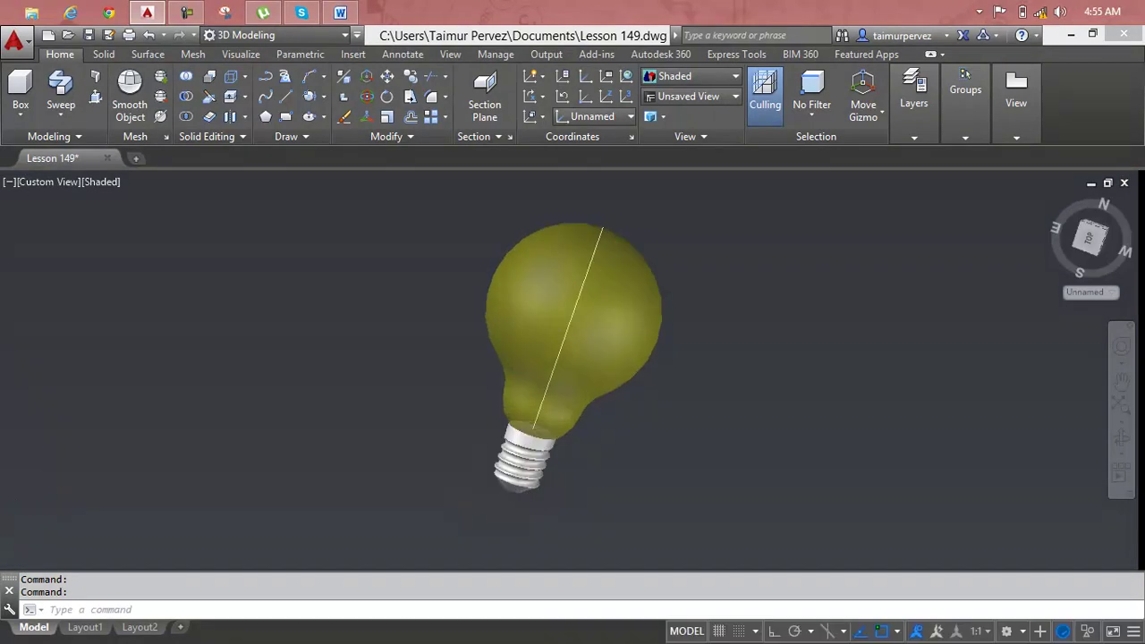
pyautogui.scroll(3, 587, 322)
pyautogui.scroll(-2, 574, 321)
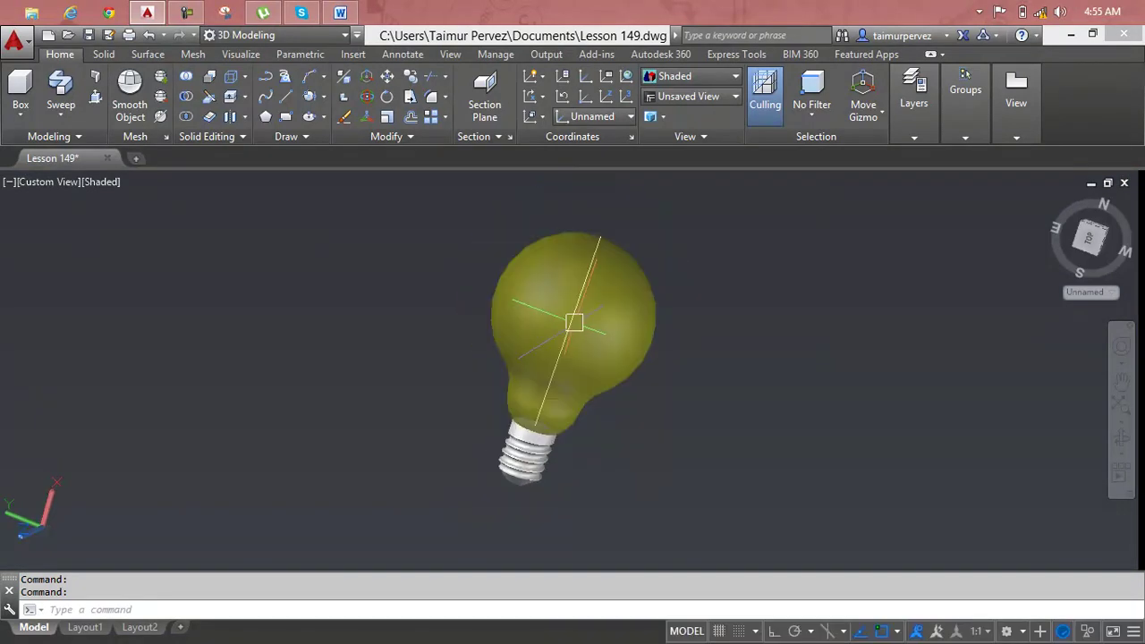
pyautogui.click(136, 159)
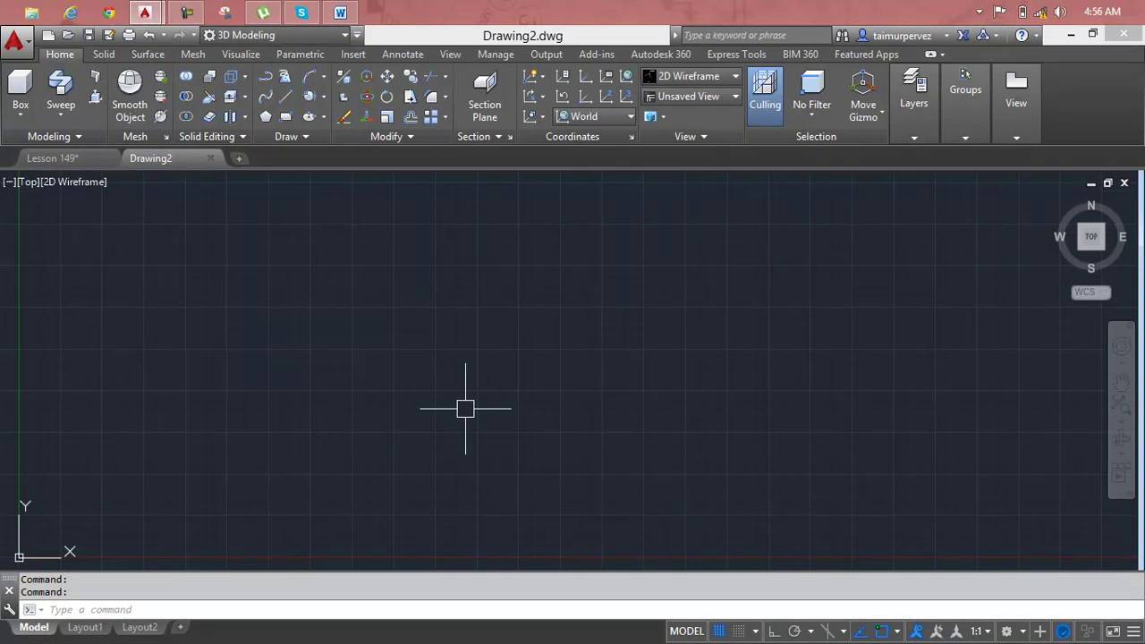
pyautogui.write('c')
# Step: Draw a circle of radius 5 in Drawing2 and frame it in the view
pyautogui.press('Return')
pyautogui.click(504, 280)
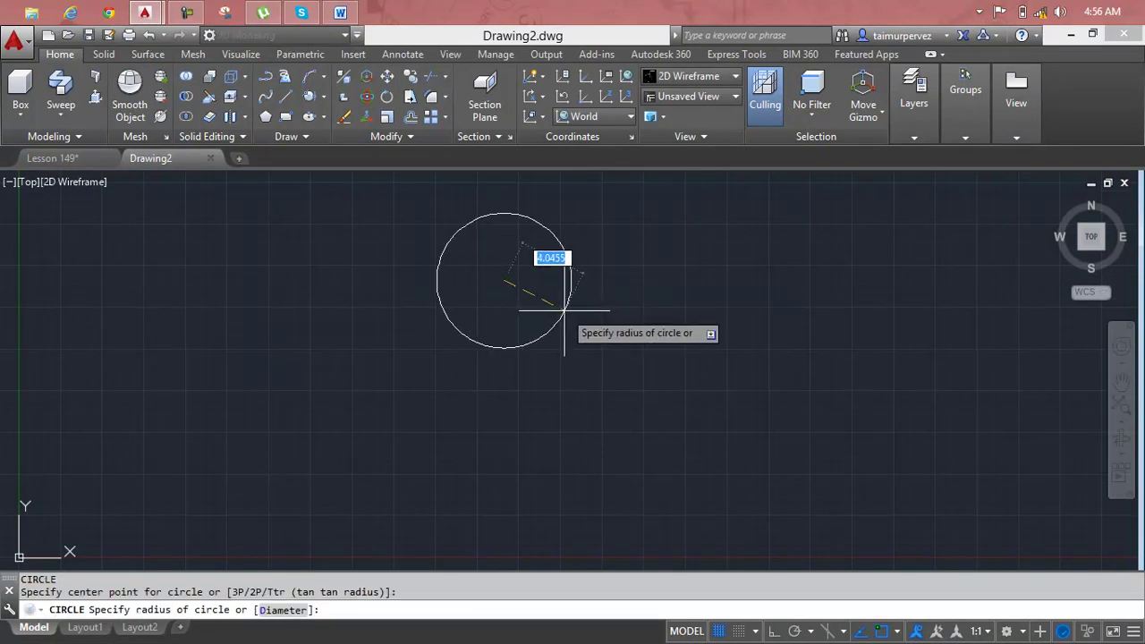
pyautogui.write('5')
pyautogui.press('Return')
pyautogui.moveTo(563, 311); pyautogui.dragTo(576, 376, button='middle')
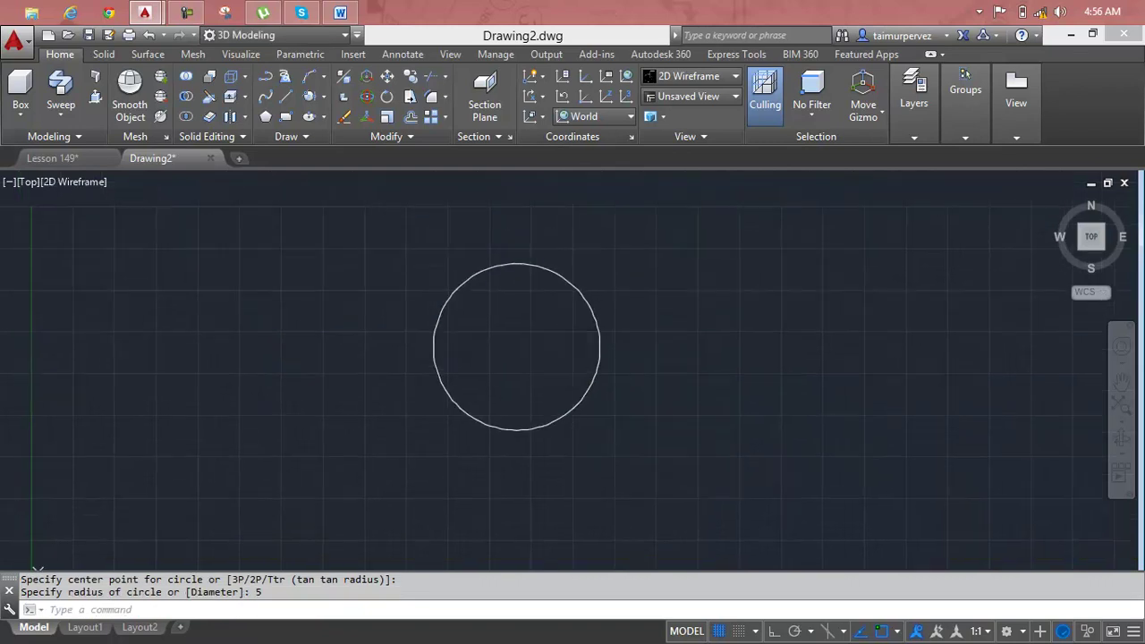
pyautogui.scroll(2, 576, 374)
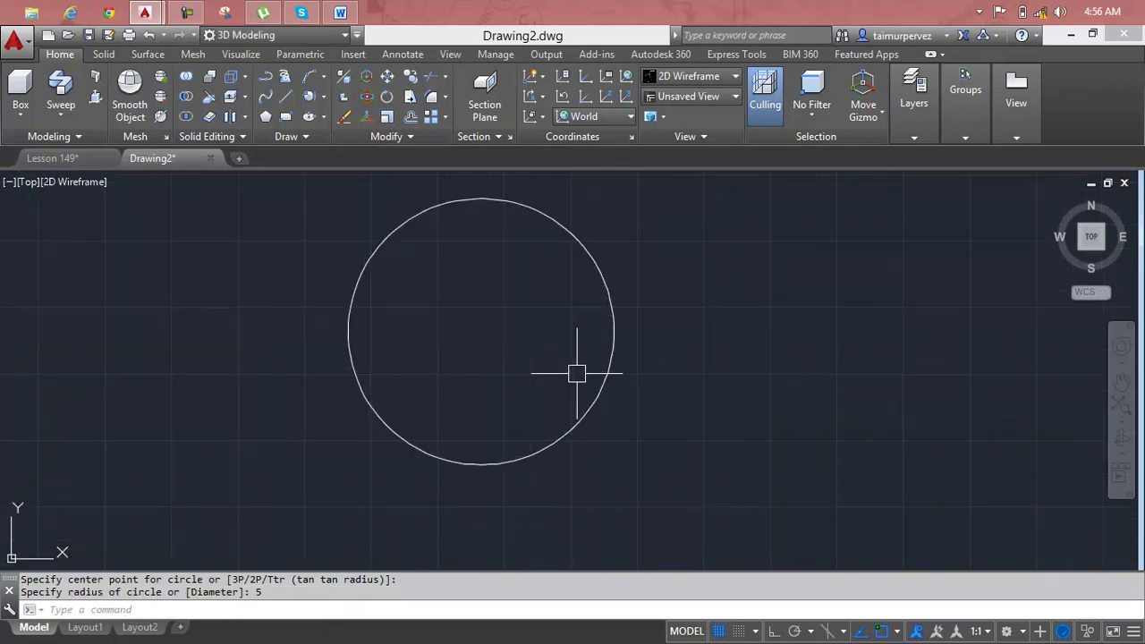
pyautogui.press('Escape')
pyautogui.press('Escape')
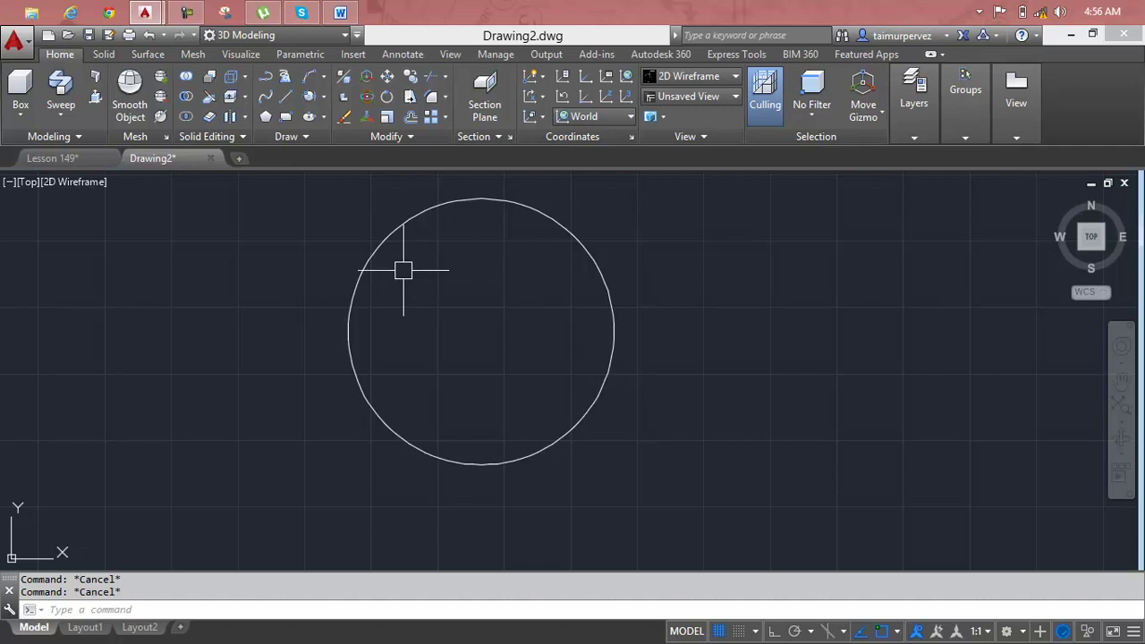
# Step: Draw a smaller 2P circle from below the centre to the large circle's bottom quadrant
pyautogui.click(327, 104)
pyautogui.click(598, 279)
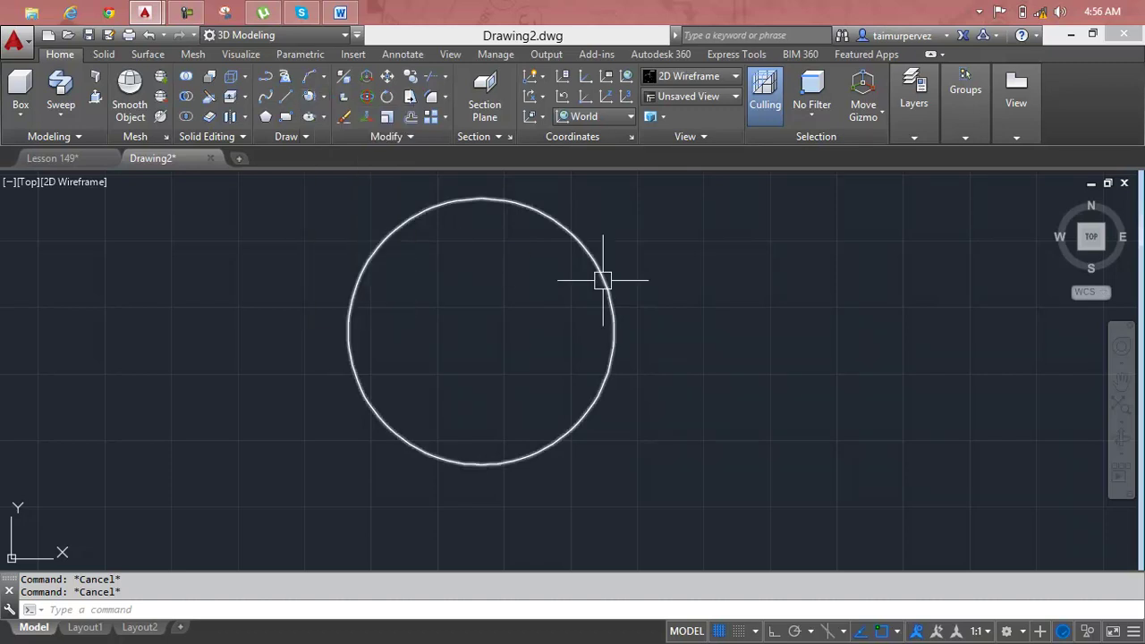
pyautogui.write('c')
pyautogui.press('Return')
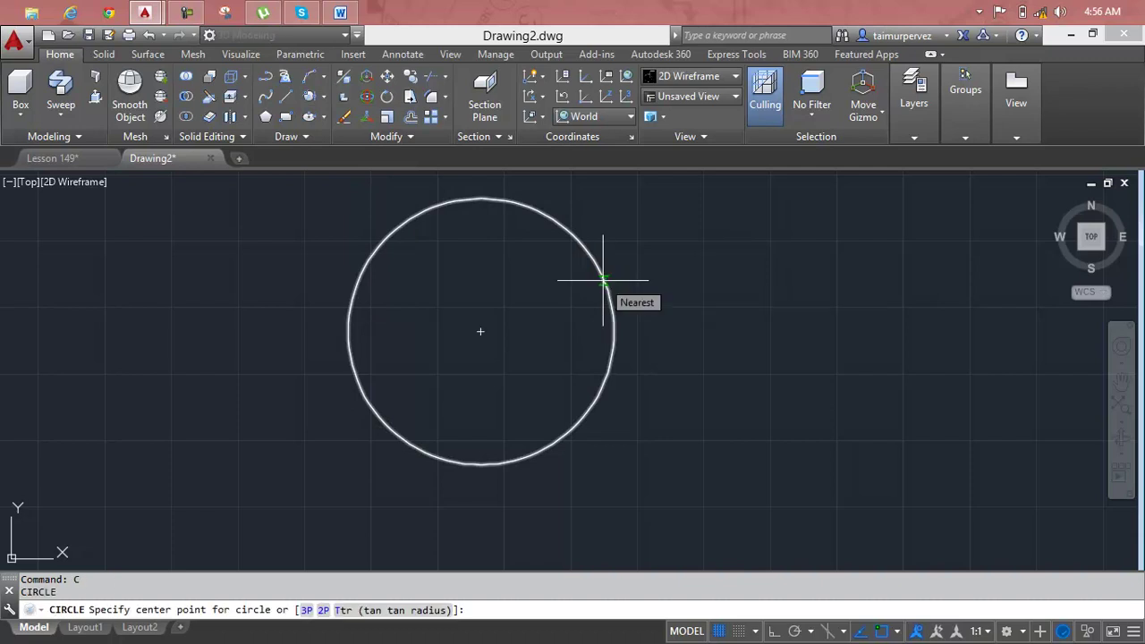
pyautogui.write('2p')
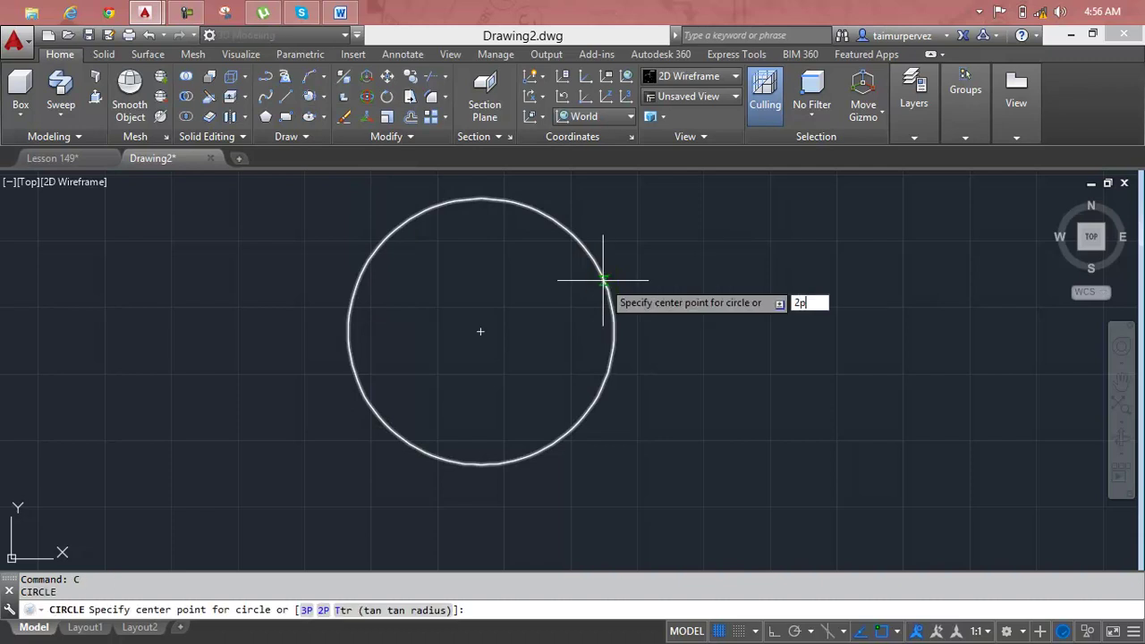
pyautogui.press('Return')
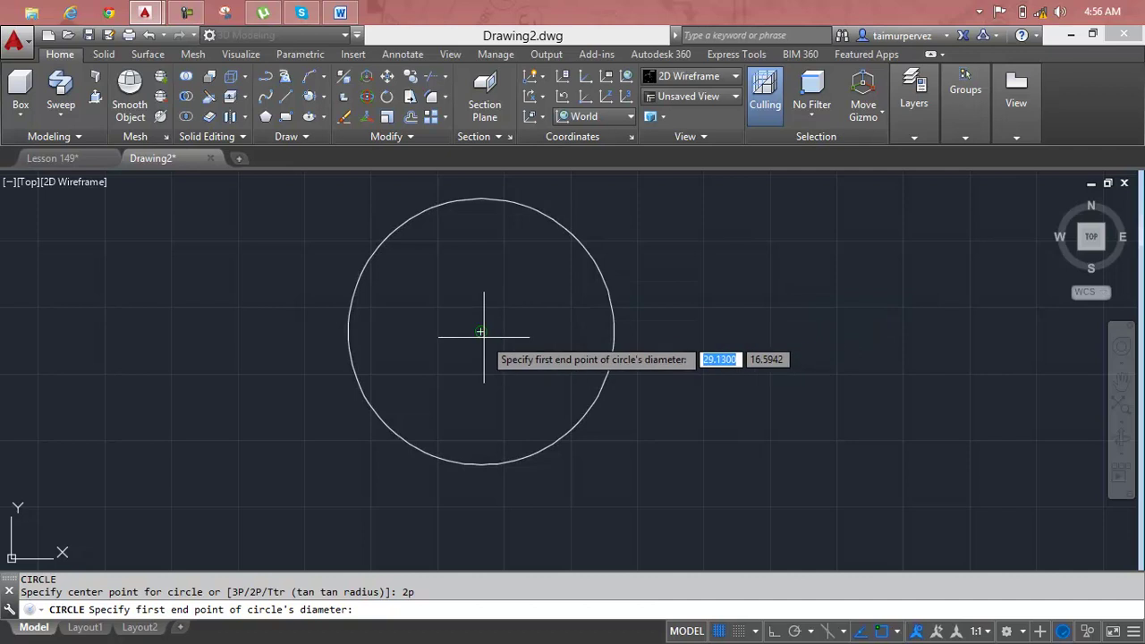
pyautogui.click(481, 399)
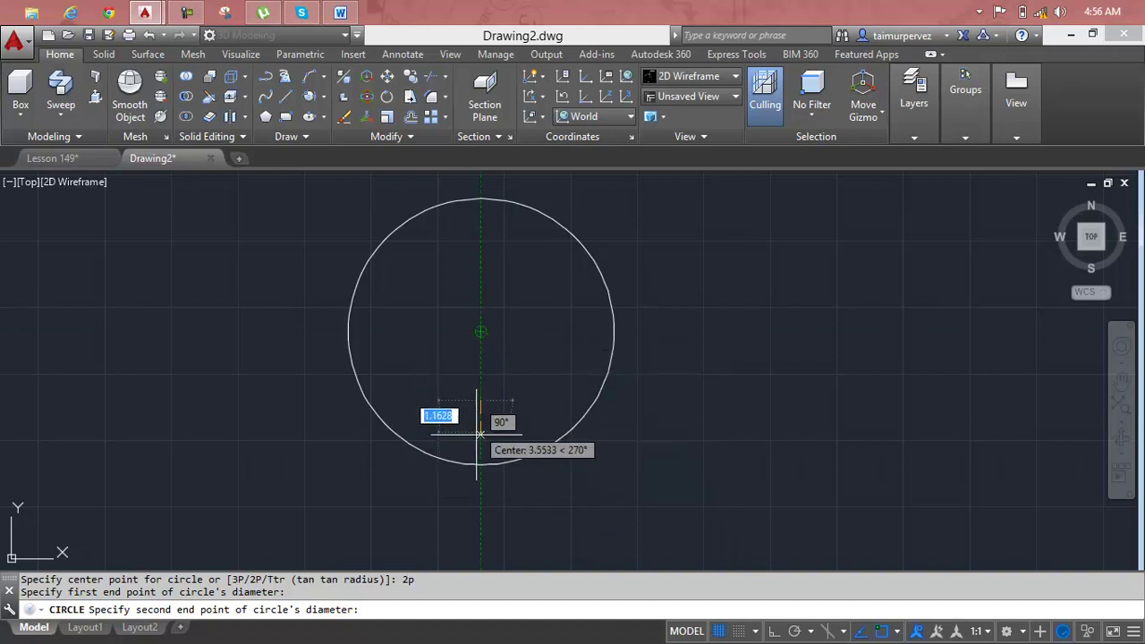
pyautogui.moveTo(475, 465); pyautogui.dragTo(501, 388, button='middle')
pyautogui.scroll(2, 500, 388)
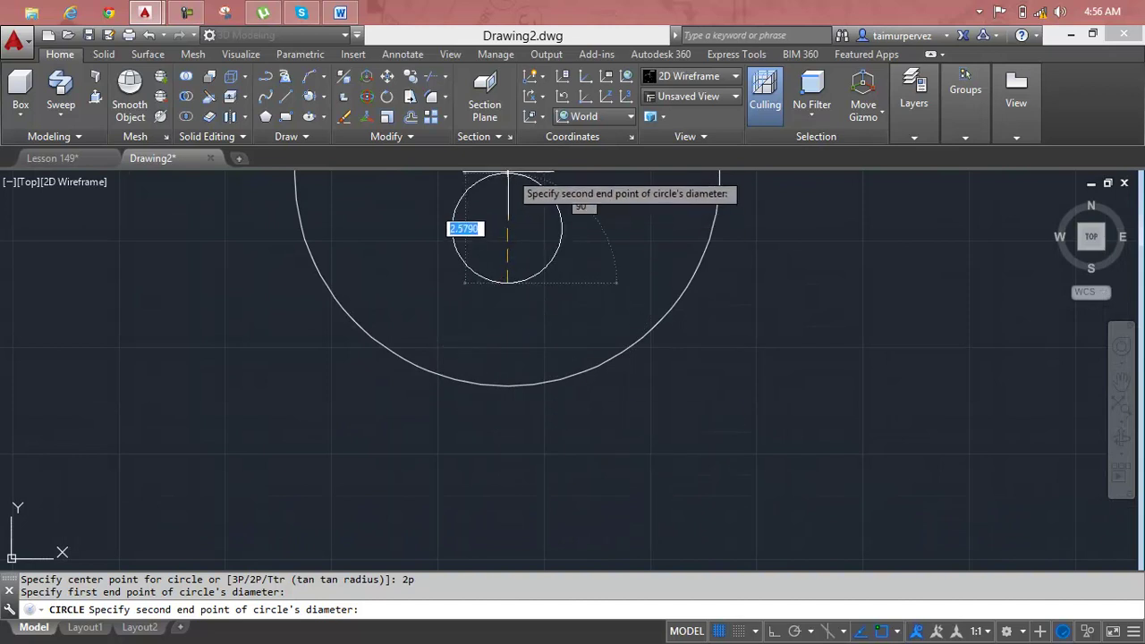
pyautogui.click(506, 471)
pyautogui.scroll(-5, 575, 379)
pyautogui.scroll(-2, 575, 378)
pyautogui.scroll(5, 524, 403)
pyautogui.scroll(3, 515, 399)
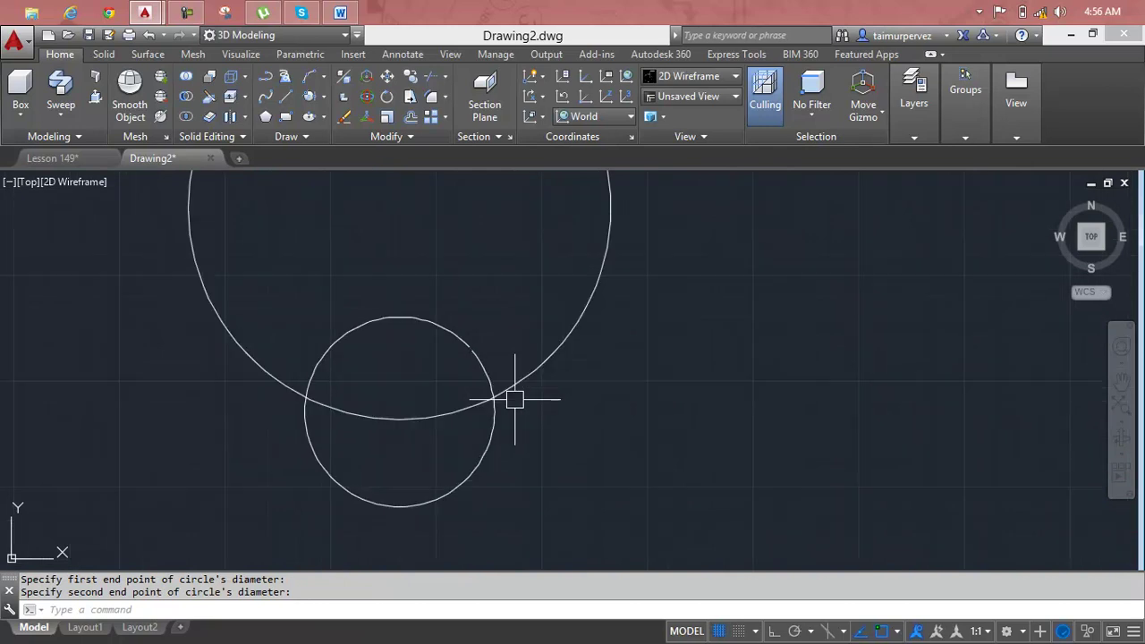
pyautogui.press('Escape')
pyautogui.press('Escape')
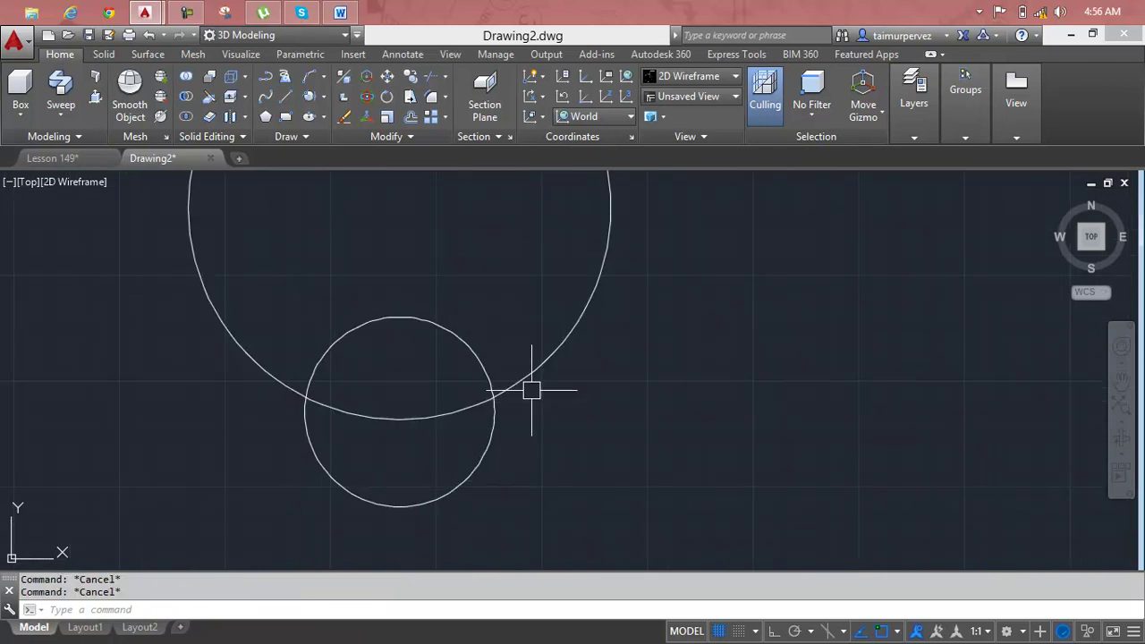
# Step: Draw a Tan, Tan, Radius circle touching the large and small circles, radius 2.2446
pyautogui.click(324, 98)
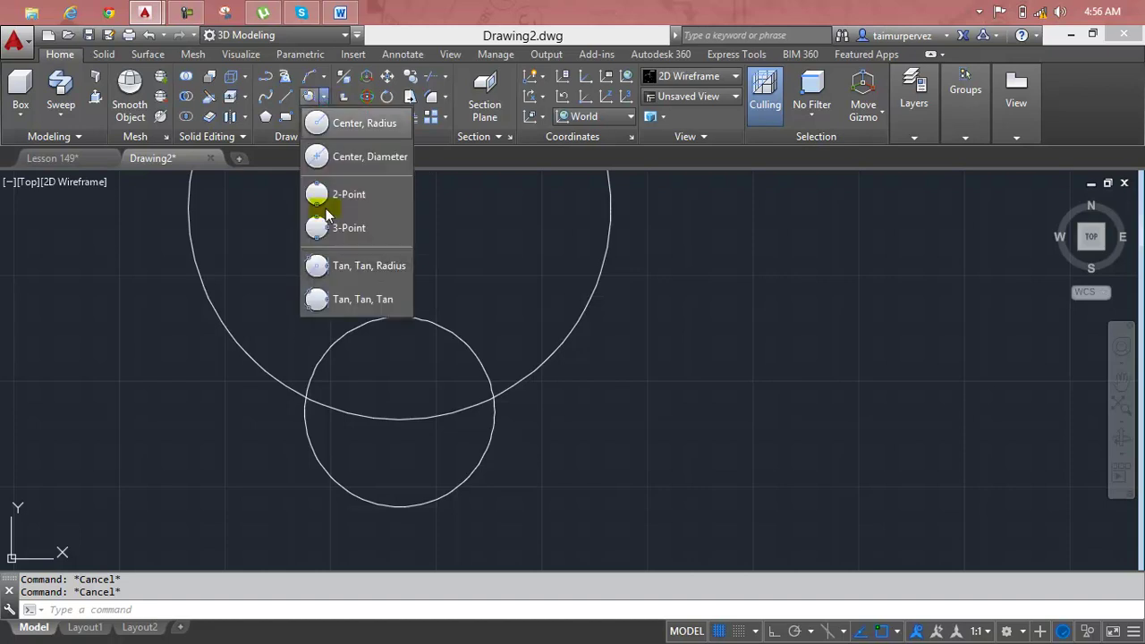
pyautogui.click(338, 267)
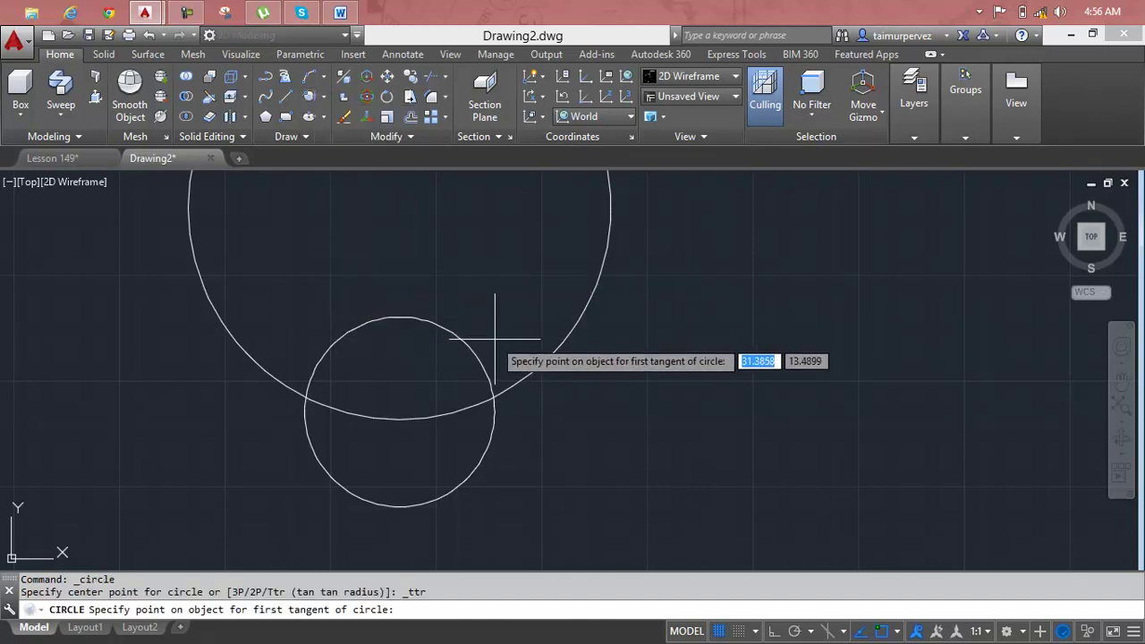
pyautogui.click(533, 367)
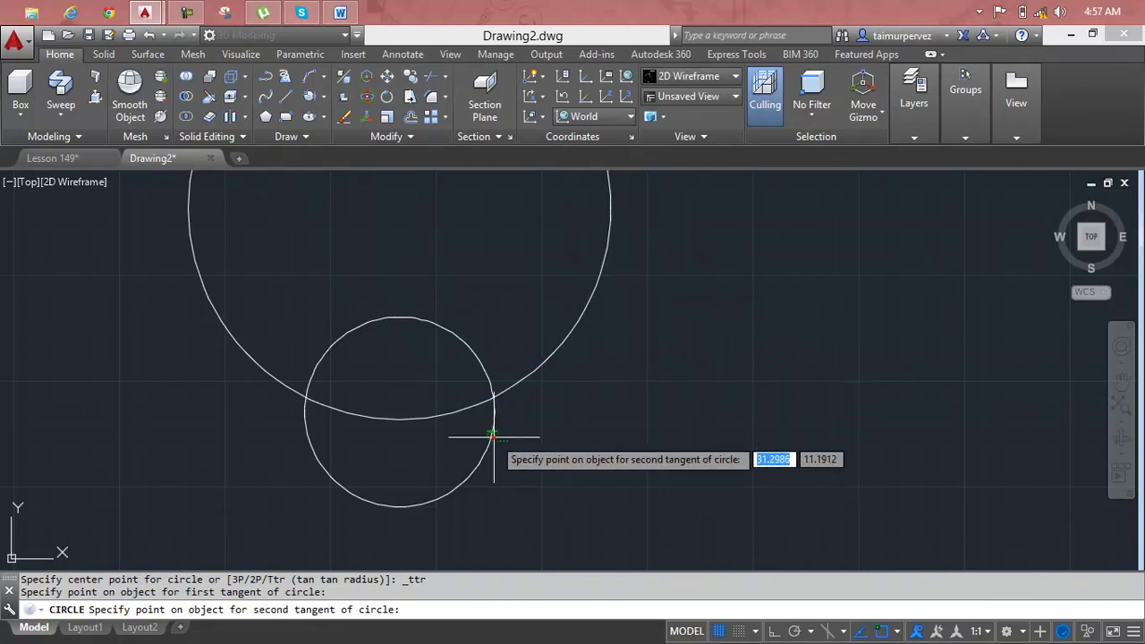
pyautogui.click(490, 437)
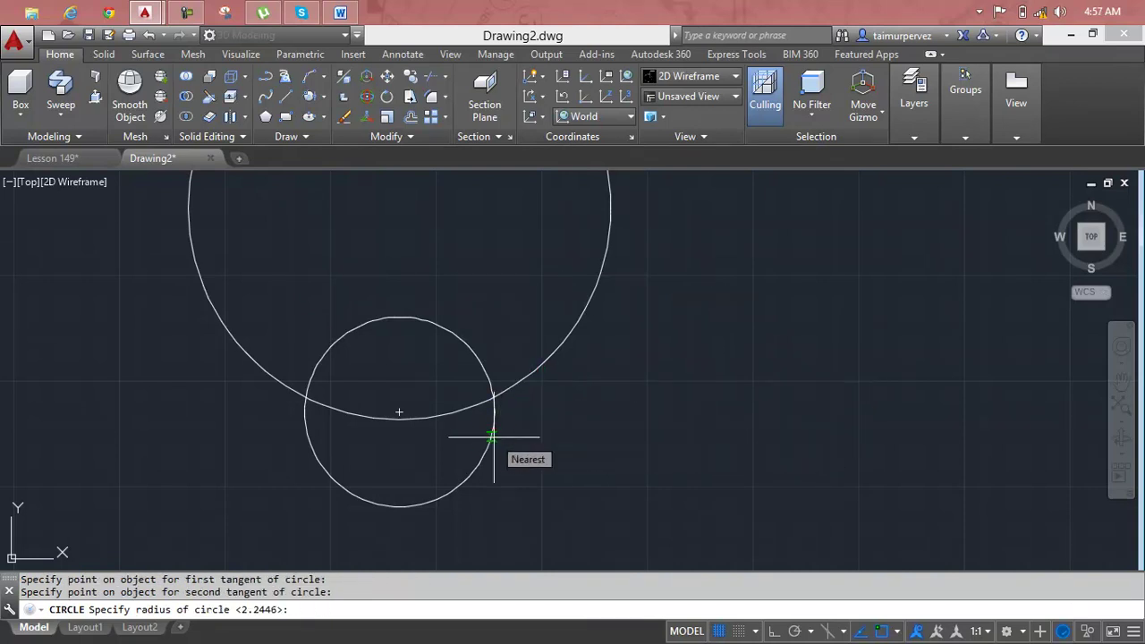
pyautogui.press('Return')
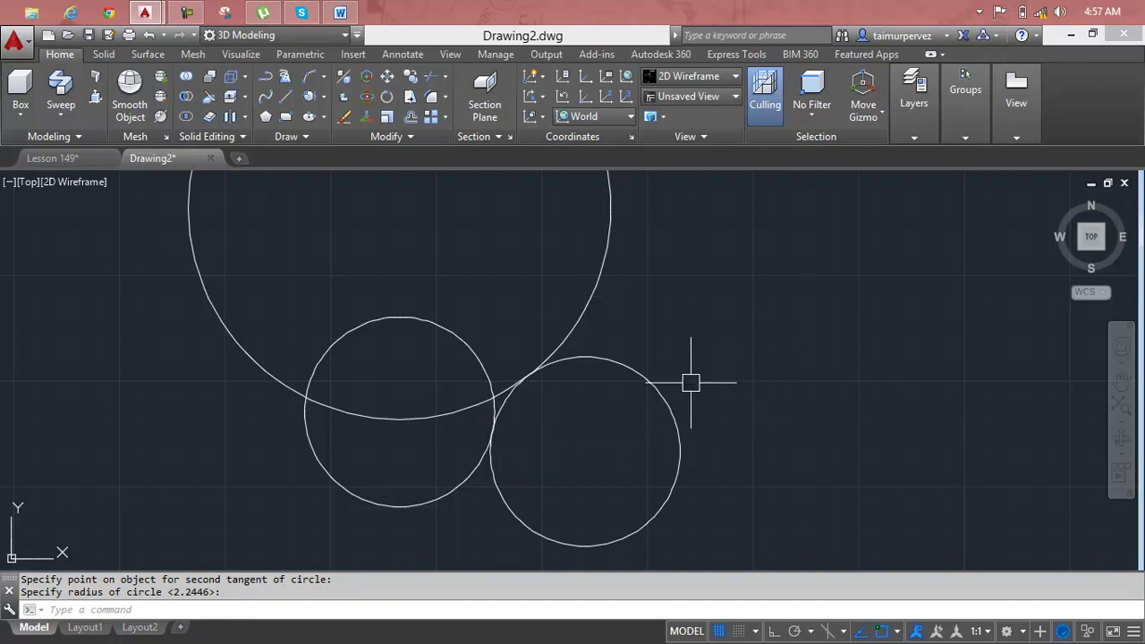
# Step: Trim the overlapping arcs of the circles into a single bulb-shaped outline
pyautogui.press('Escape')
pyautogui.press('Escape')
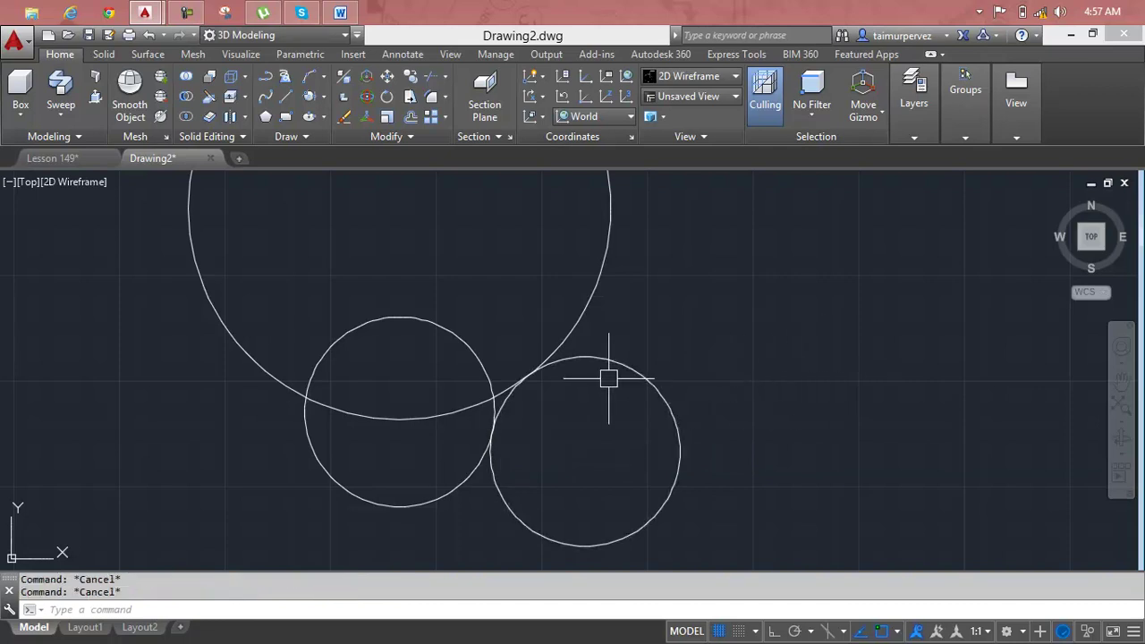
pyautogui.write('tr')
pyautogui.press('Return')
pyautogui.press('Return')
pyautogui.click(462, 350)
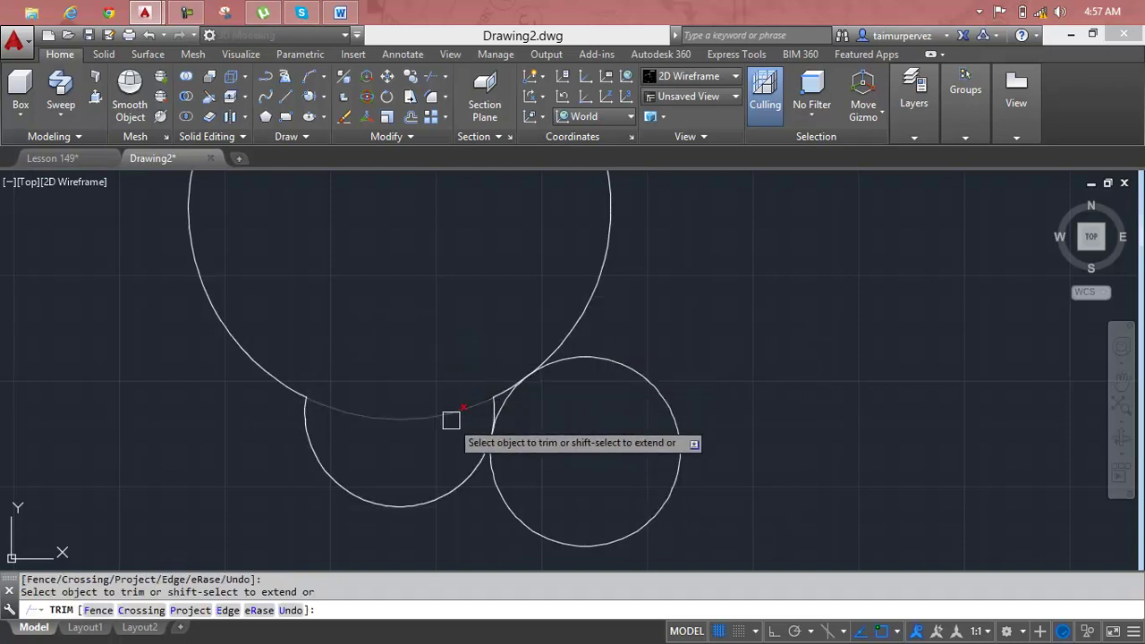
pyautogui.click(450, 414)
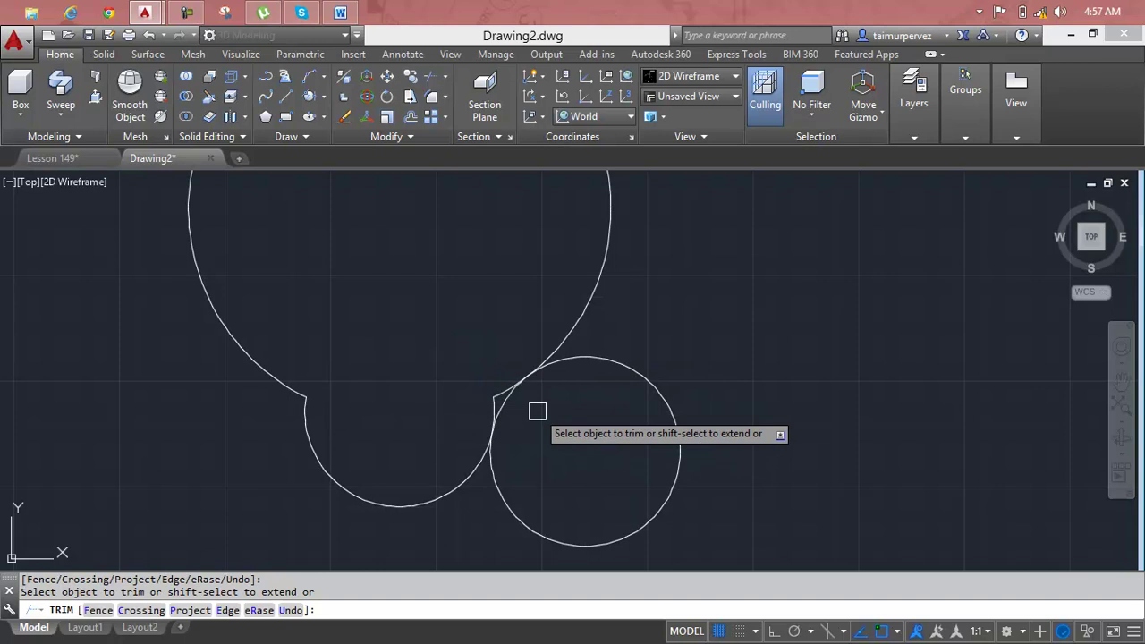
pyautogui.scroll(2, 536, 413)
pyautogui.scroll(3, 454, 370)
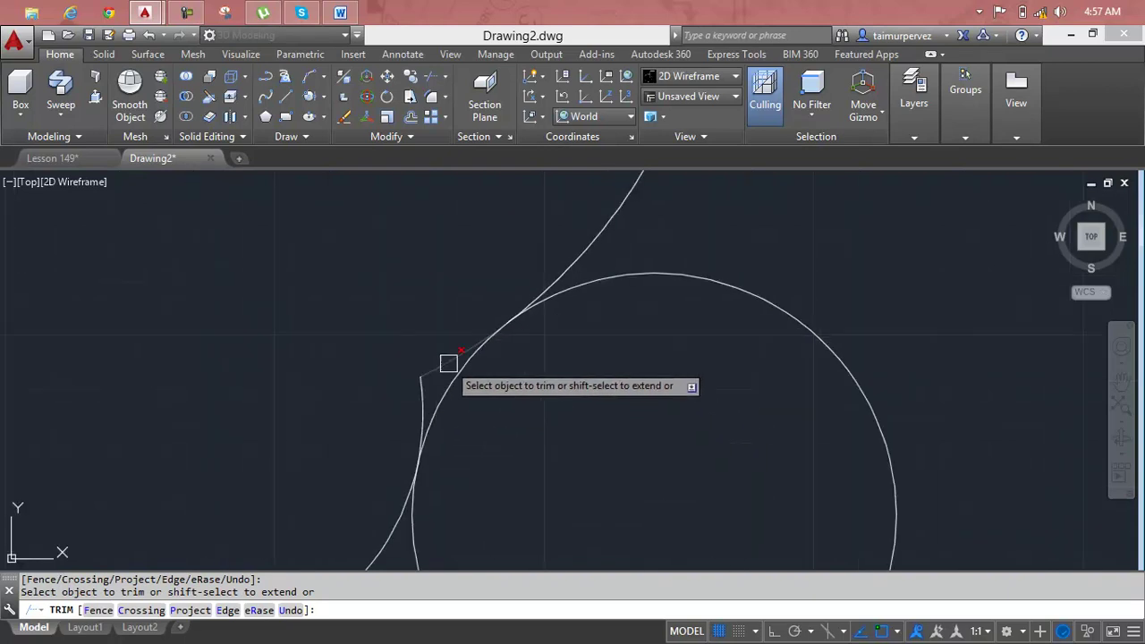
pyautogui.scroll(-5, 426, 383)
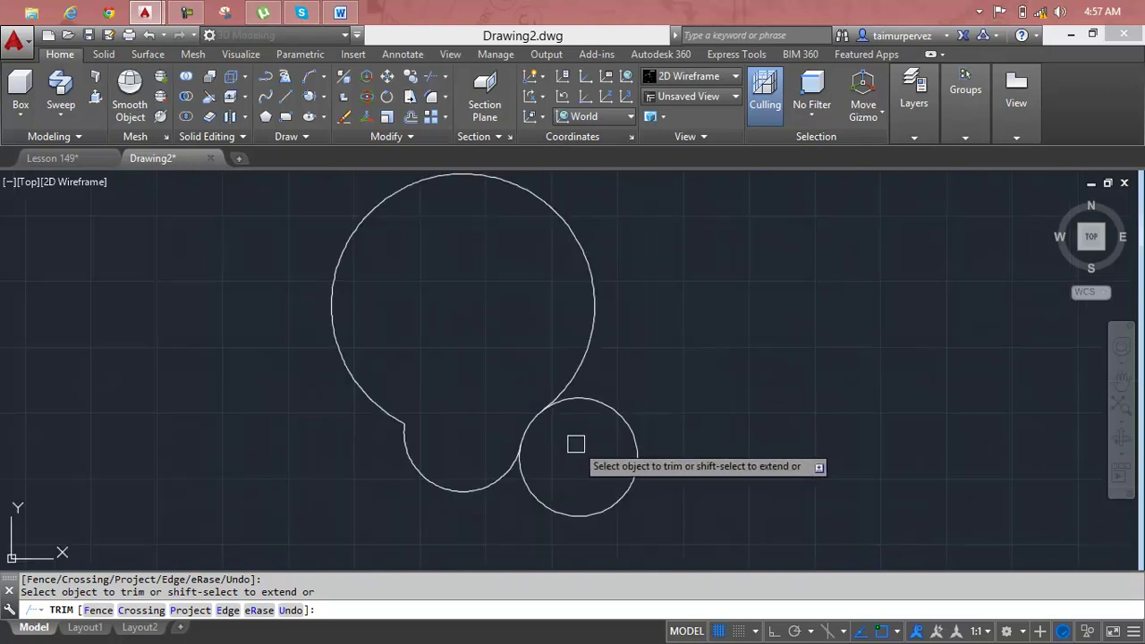
pyautogui.click(604, 404)
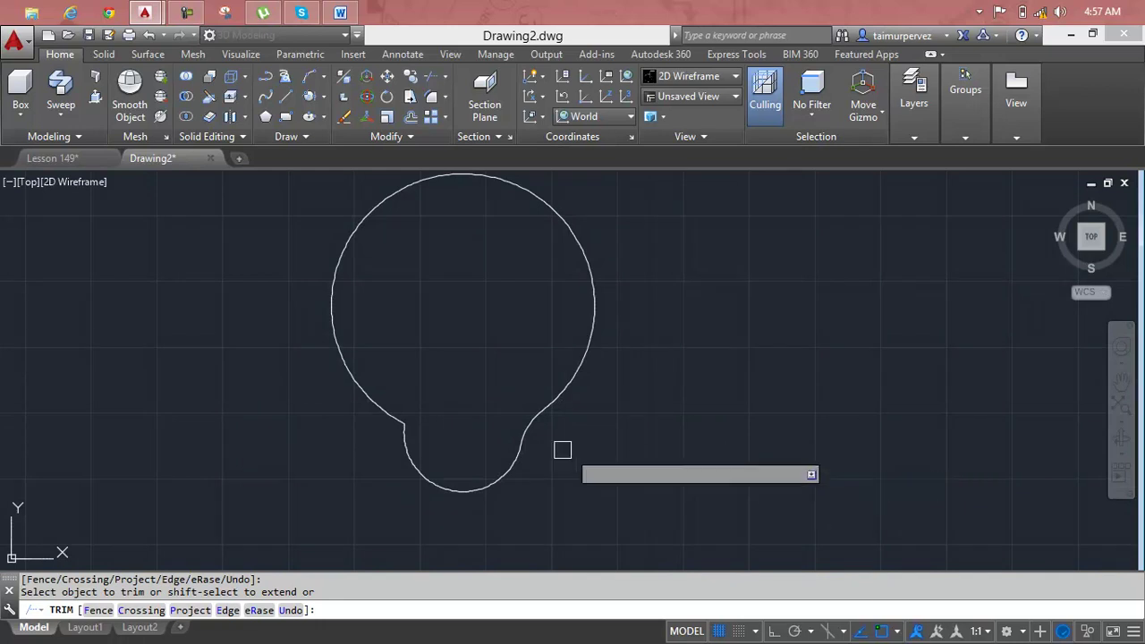
pyautogui.press('Escape')
pyautogui.press('Escape')
# Step: Draw a vertical line from the bulb's top quadrant to its bottom quadrant
pyautogui.write('L')
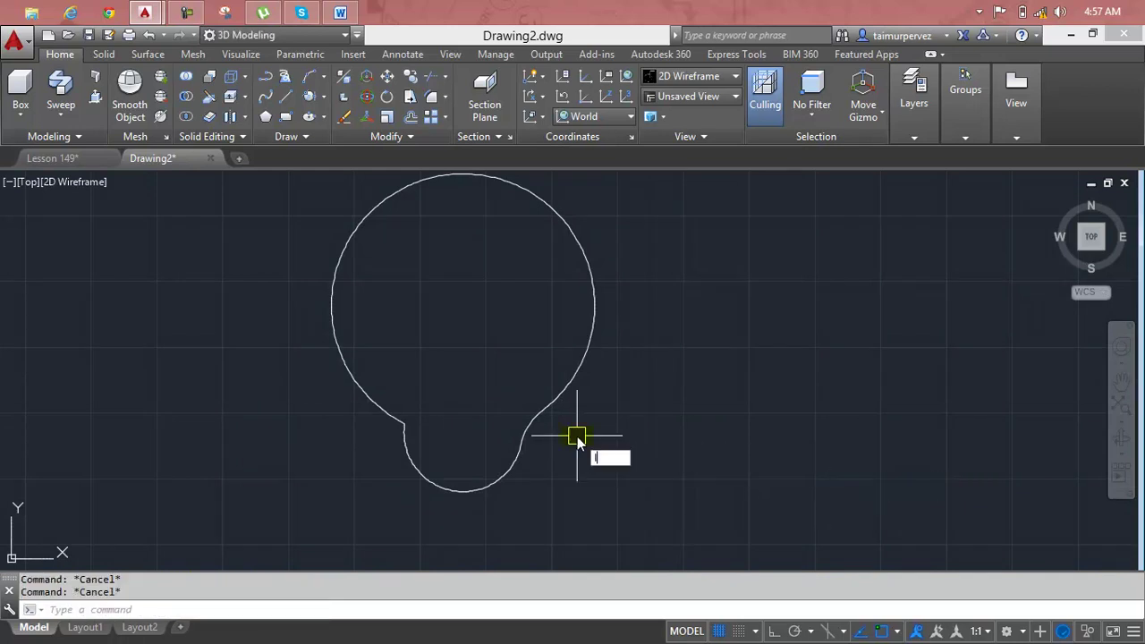
pyautogui.press('Return')
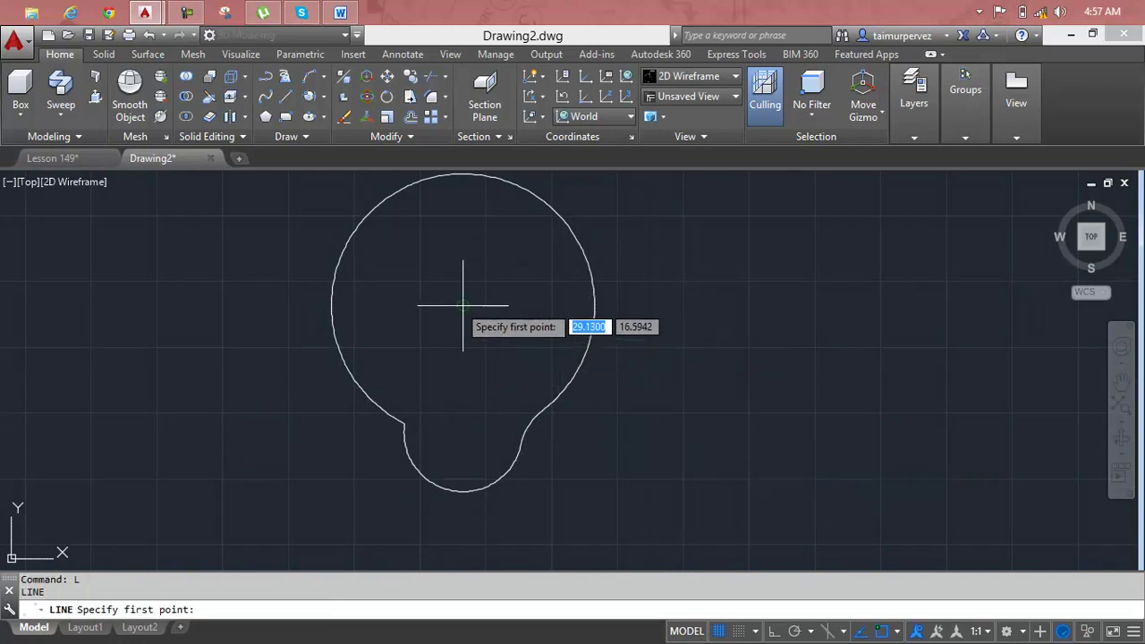
pyautogui.click(462, 176)
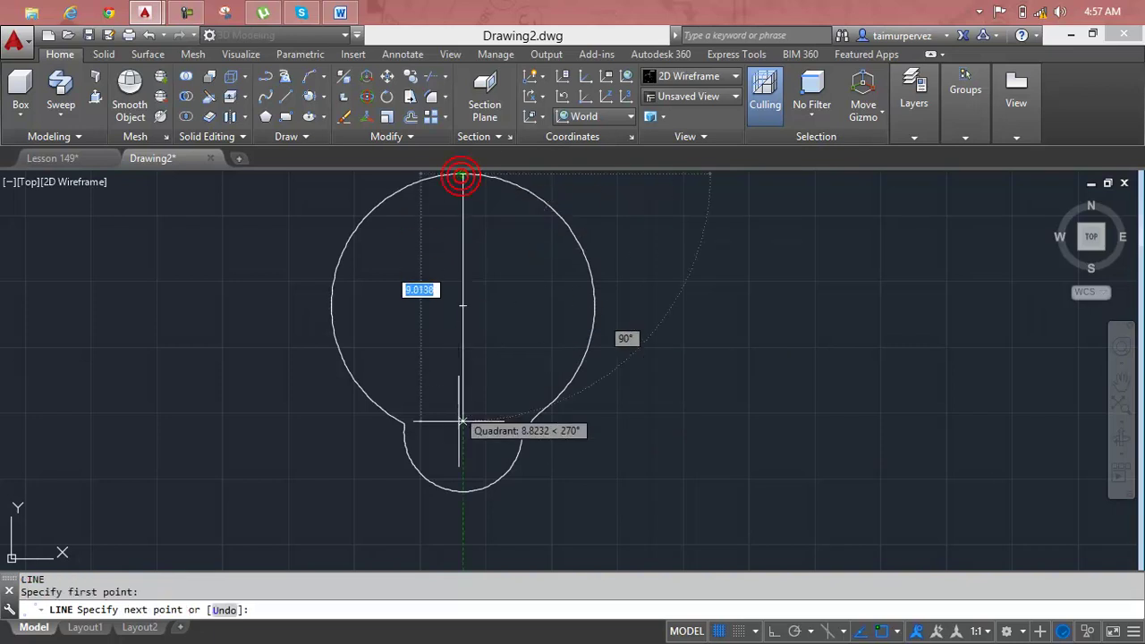
pyautogui.click(463, 491)
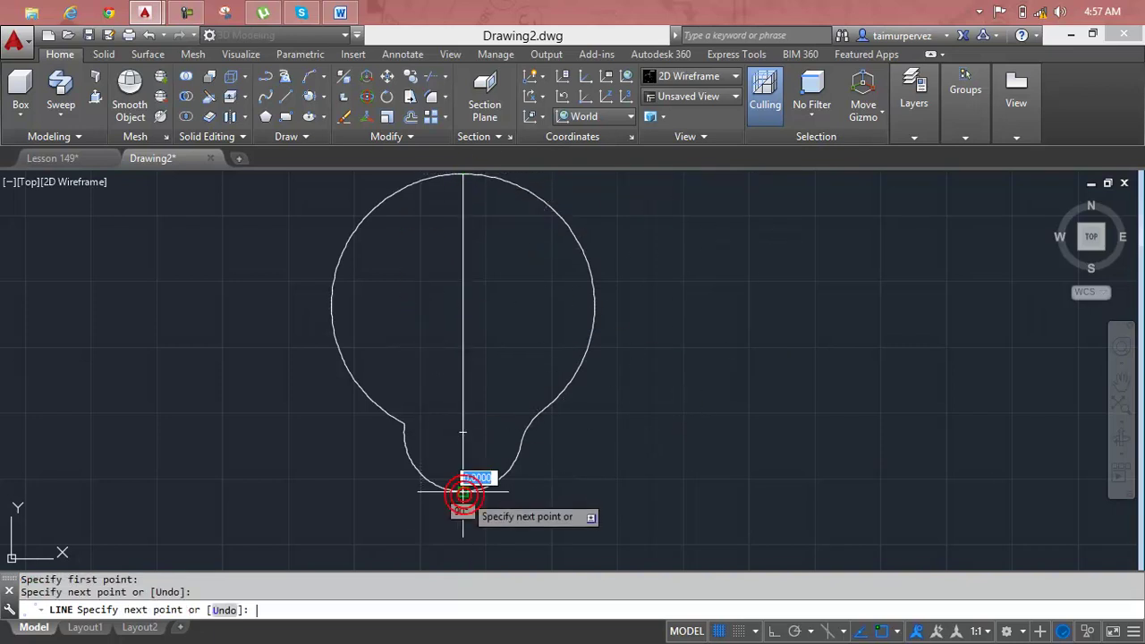
pyautogui.press('Escape')
pyautogui.press('Escape')
pyautogui.press('Escape')
pyautogui.moveTo(582, 435); pyautogui.dragTo(645, 486, button='middle')
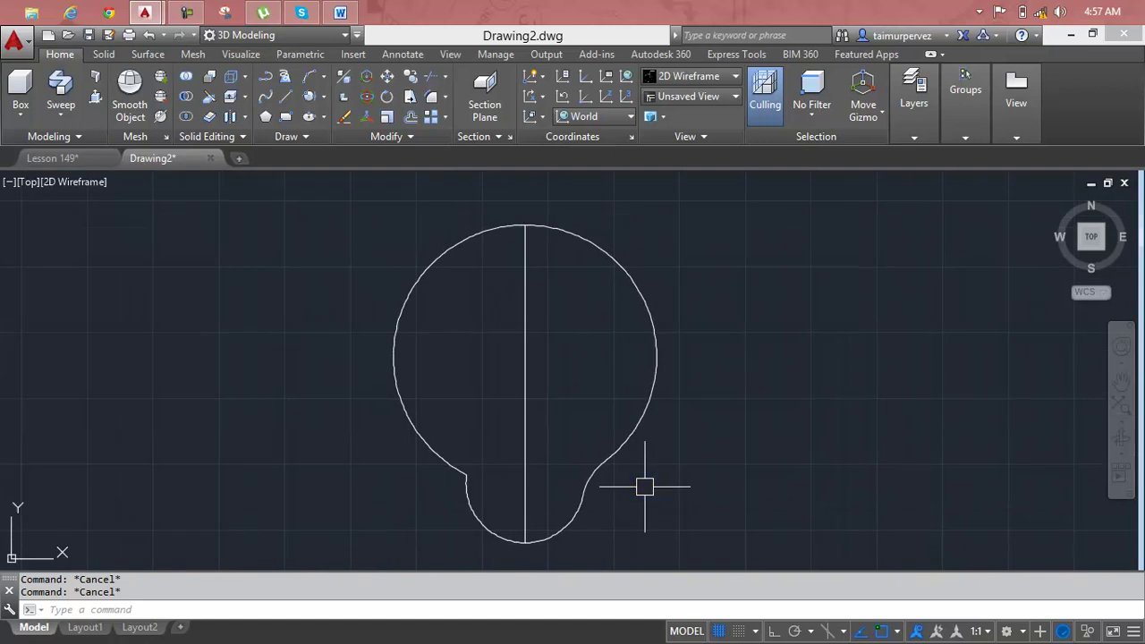
pyautogui.press('Return')
pyautogui.press('Return')
# Step: Trim away the left half of the bulb outline, leaving the right half-profile
pyautogui.click(490, 238)
pyautogui.click(465, 509)
pyautogui.scroll(-2, 463, 509)
pyautogui.scroll(3, 534, 447)
pyautogui.press('Escape')
pyautogui.moveTo(536, 453); pyautogui.dragTo(547, 310, button='middle')
pyautogui.press('Escape')
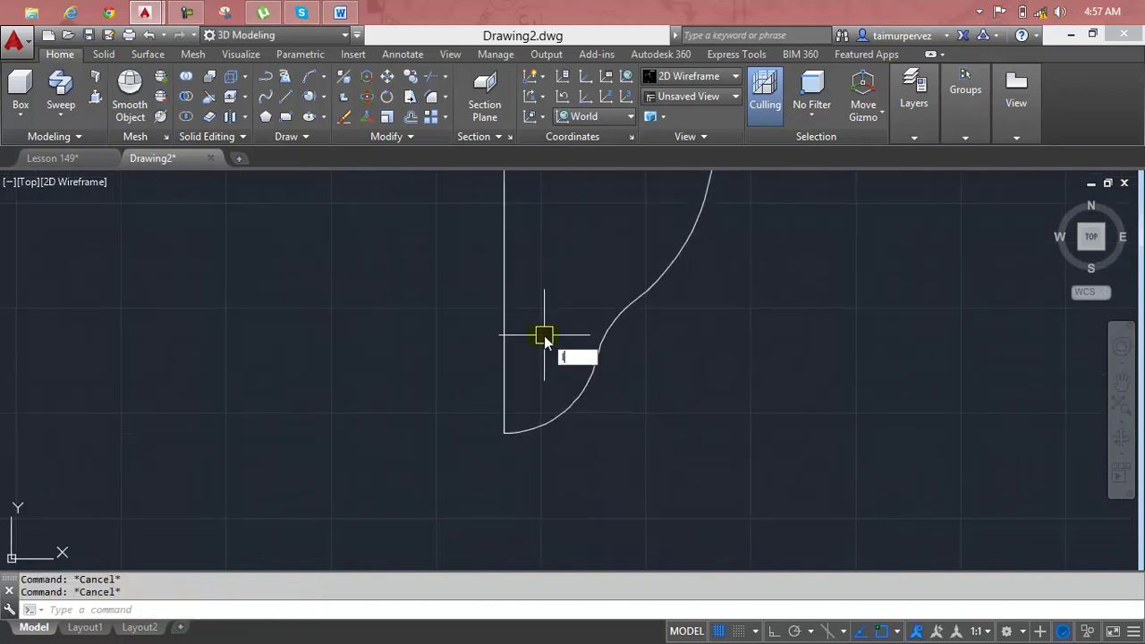
# Step: Draw a horizontal line with Ortho on across the bottom of the profile
pyautogui.press('Return')
pyautogui.click(458, 405)
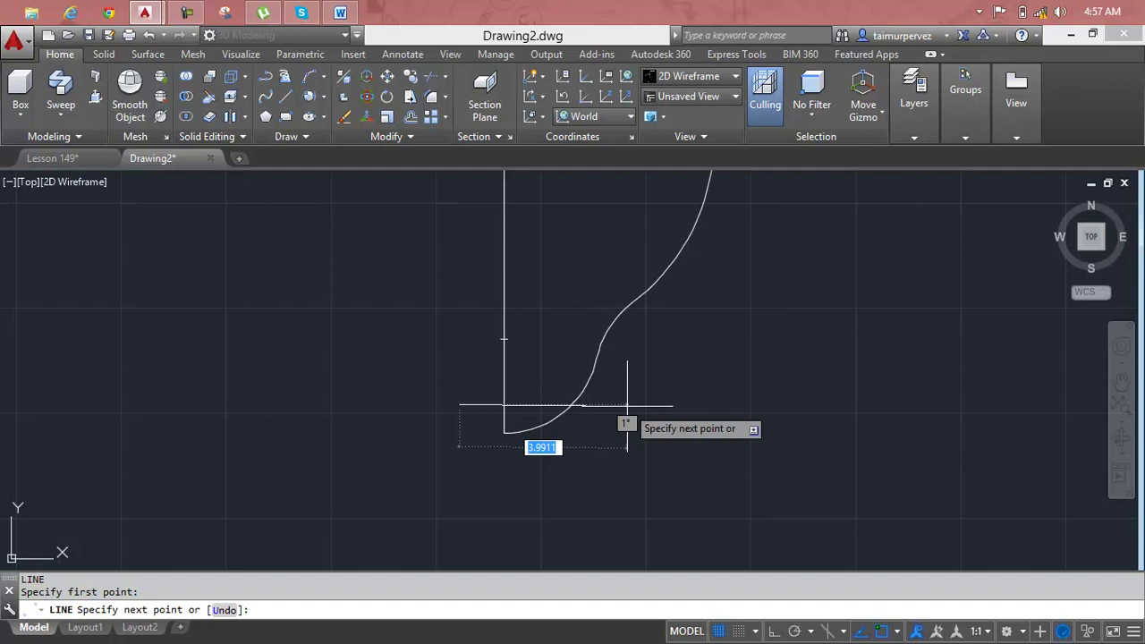
pyautogui.press('F8')
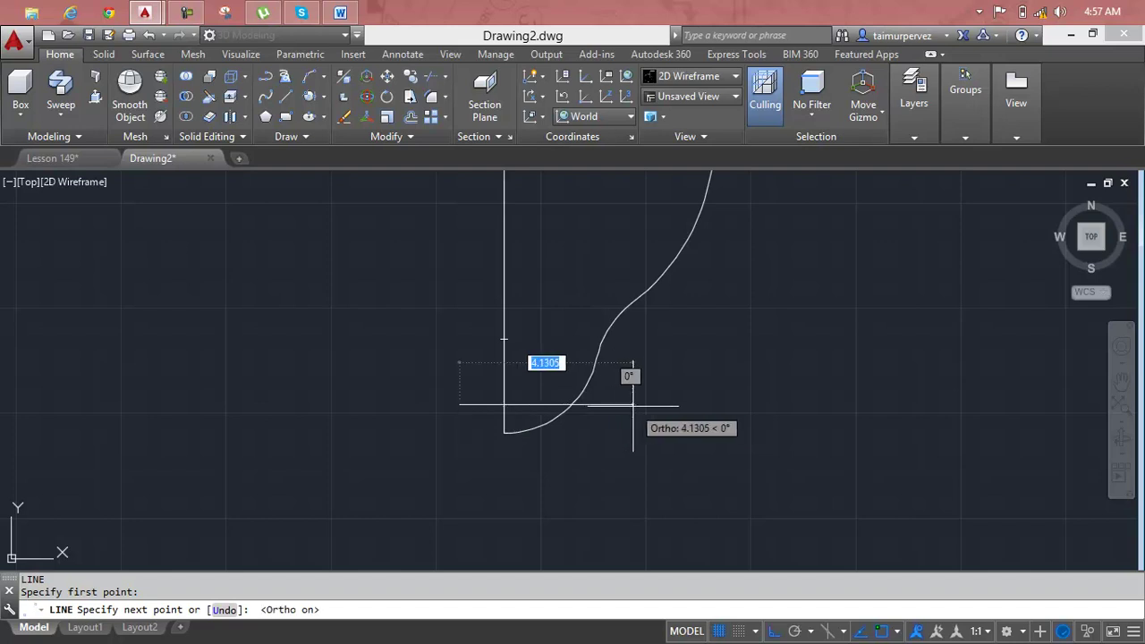
pyautogui.click(632, 407)
pyautogui.press('Escape')
pyautogui.scroll(2, 536, 414)
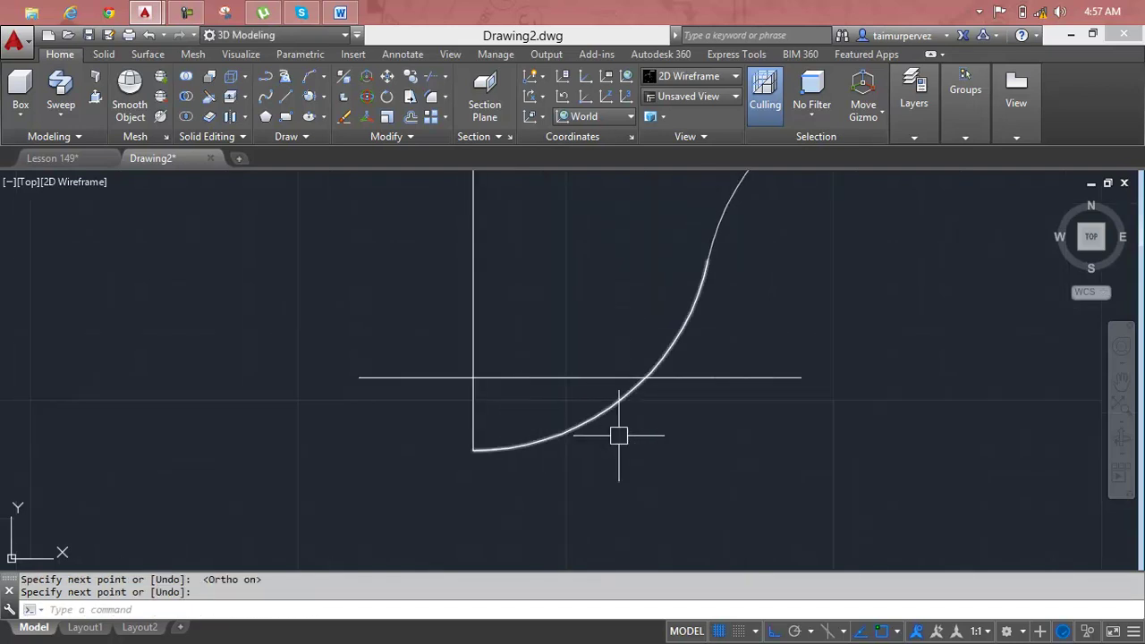
pyautogui.press('Escape')
pyautogui.press('Escape')
# Step: Trim the curve, centre line and both overhangs below the horizontal base line
pyautogui.write('tr')
pyautogui.press('Return')
pyautogui.press('Return')
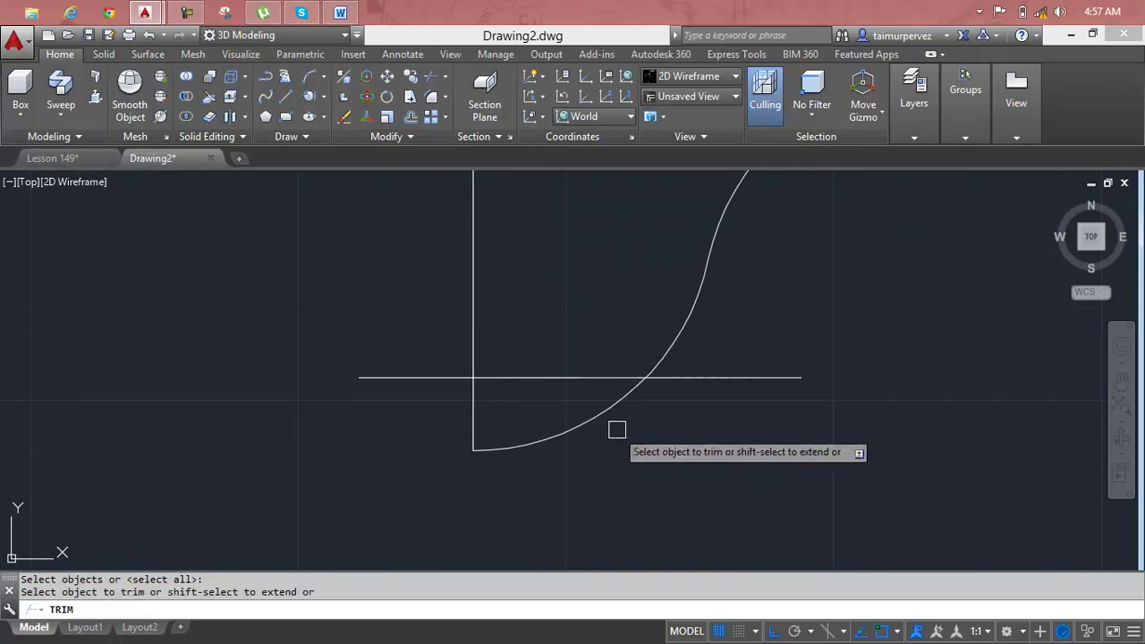
pyautogui.click(608, 414)
pyautogui.click(473, 429)
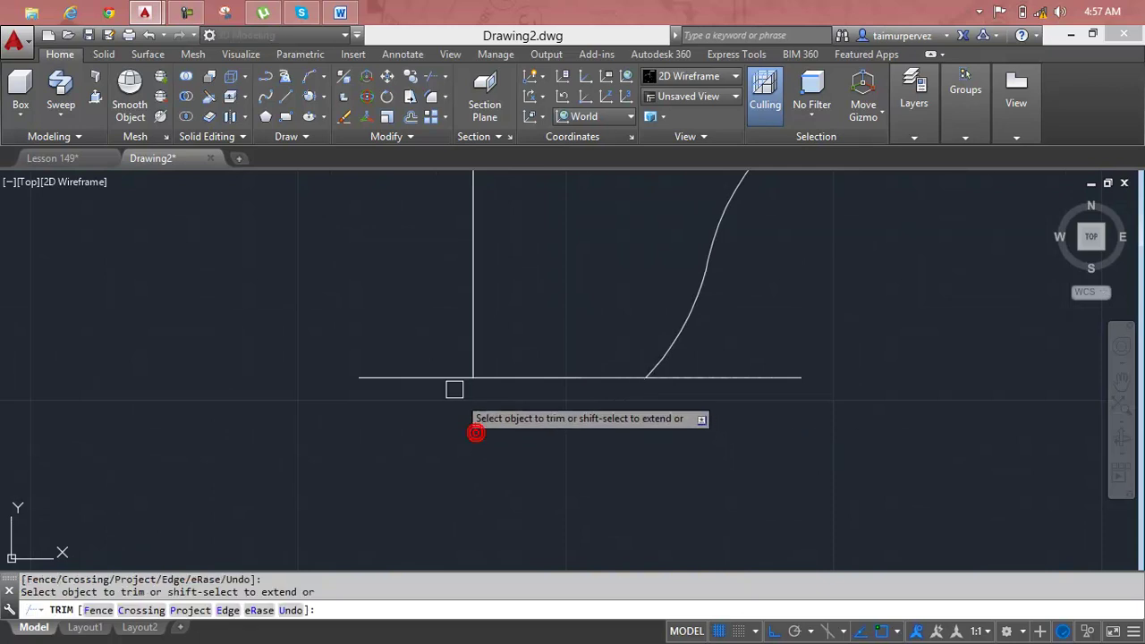
pyautogui.click(450, 383)
pyautogui.click(725, 381)
pyautogui.scroll(-5, 725, 381)
pyautogui.moveTo(723, 378); pyautogui.dragTo(528, 486, button='middle')
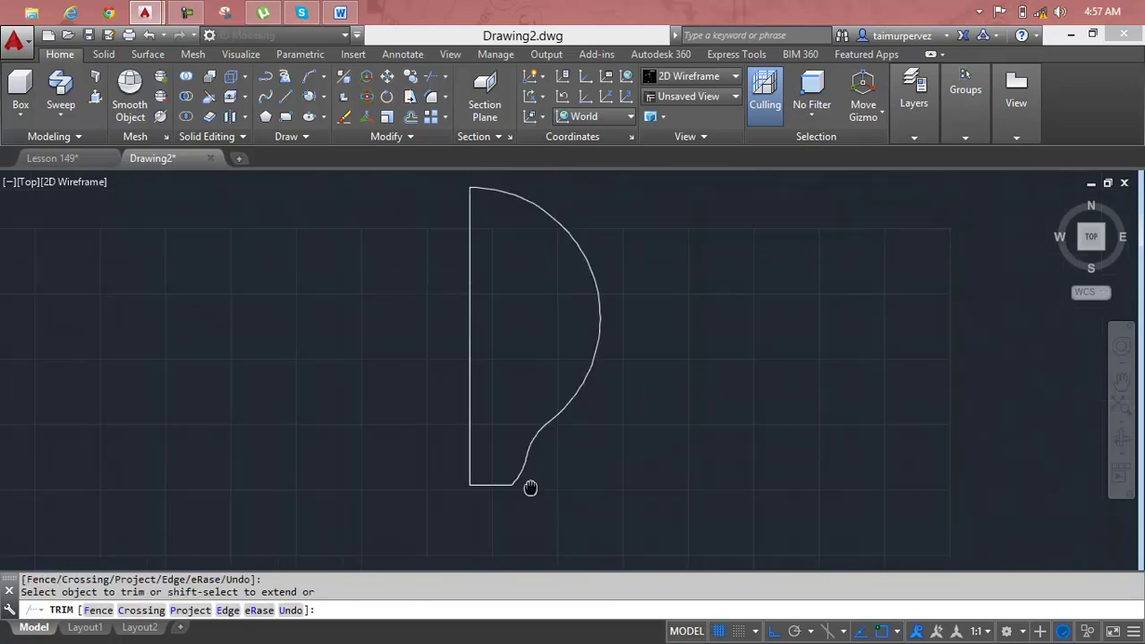
pyautogui.press('Escape')
pyautogui.press('Escape')
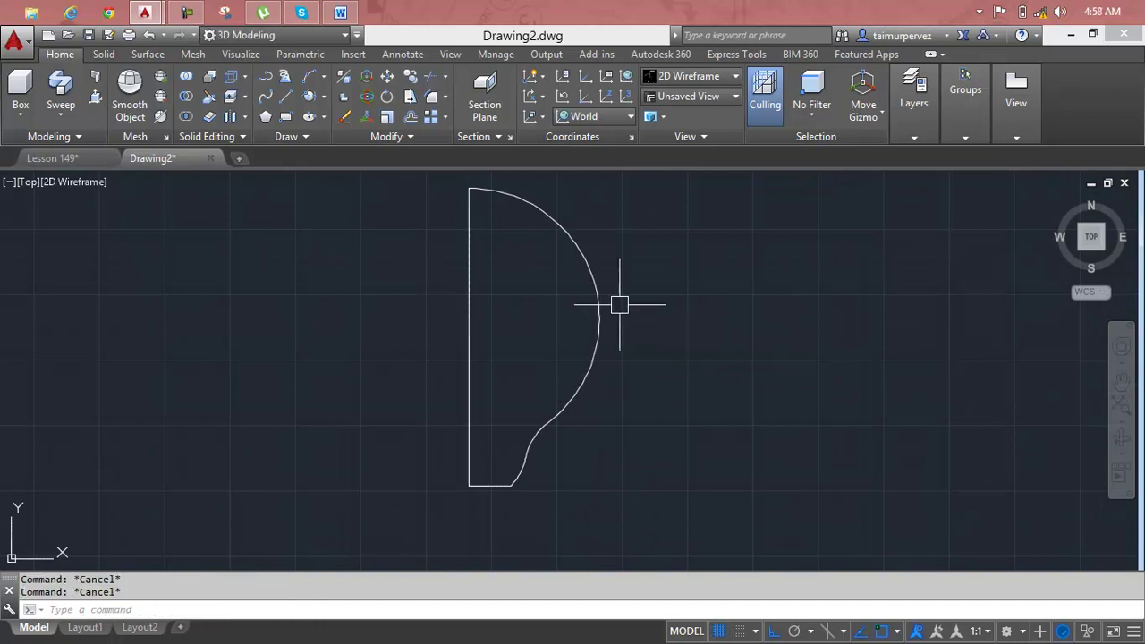
# Step: Start joining the profile pieces, beginning with the large arc
pyautogui.write('j')
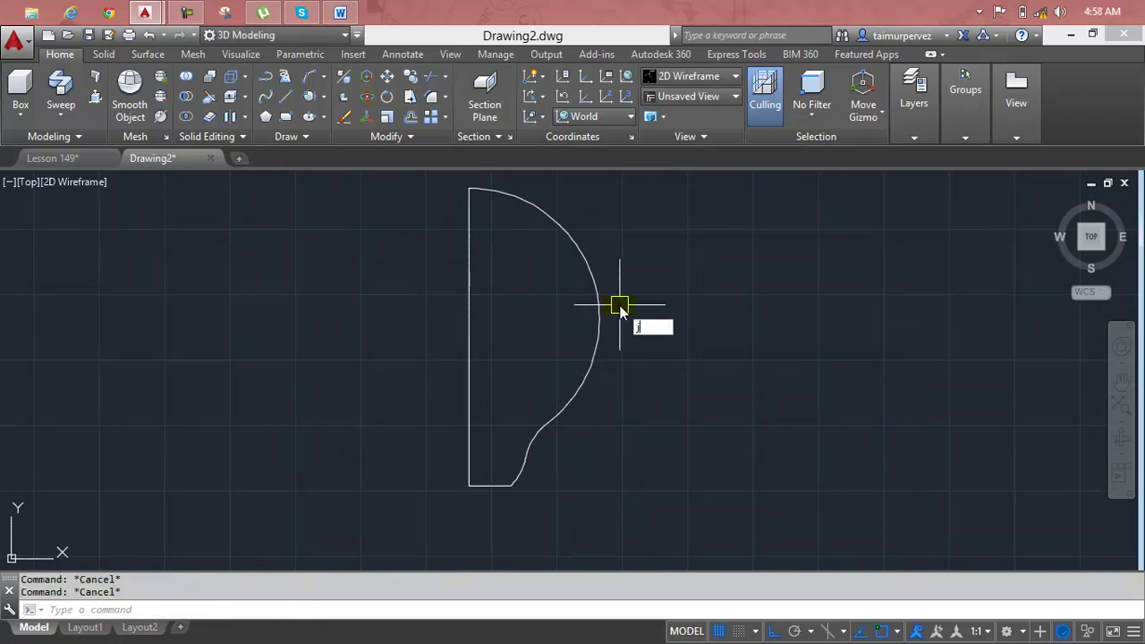
pyautogui.press('Return')
pyautogui.click(598, 304)
# Step: Add the lower curve, base line and centre line to make one polyline
pyautogui.click(532, 445)
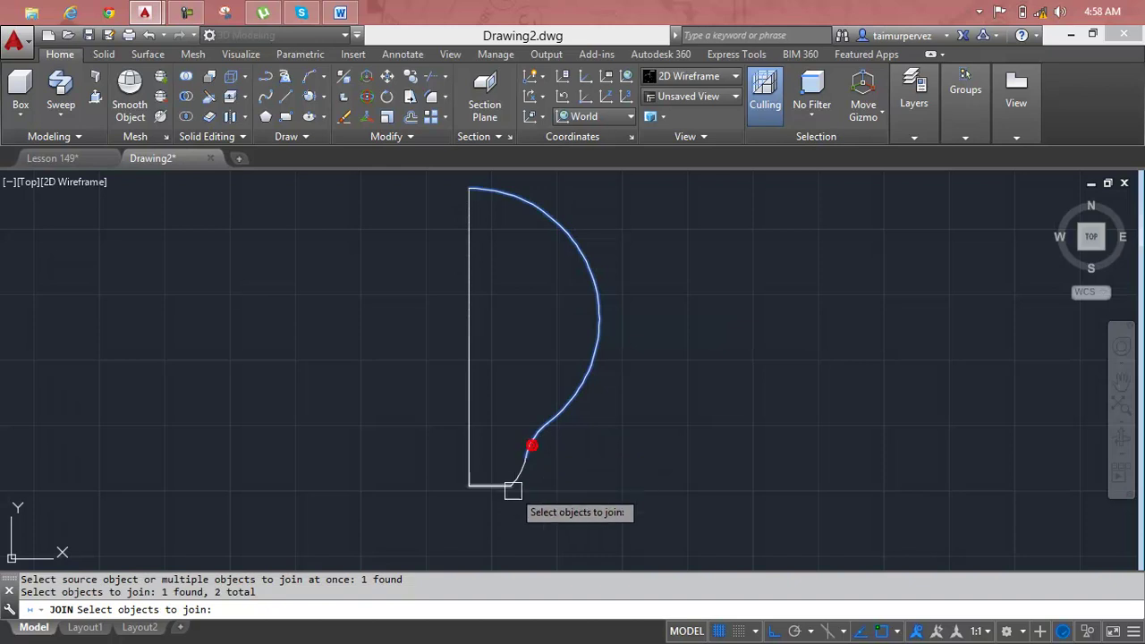
pyautogui.click(521, 475)
pyautogui.click(490, 486)
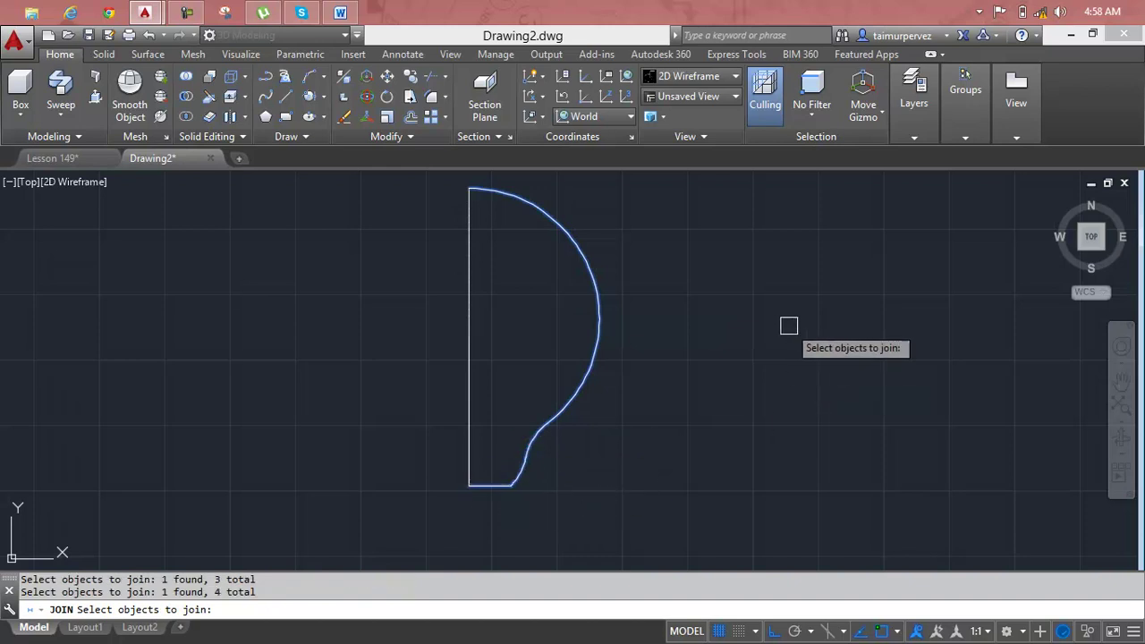
pyautogui.press('Return')
pyautogui.scroll(-1, 607, 328)
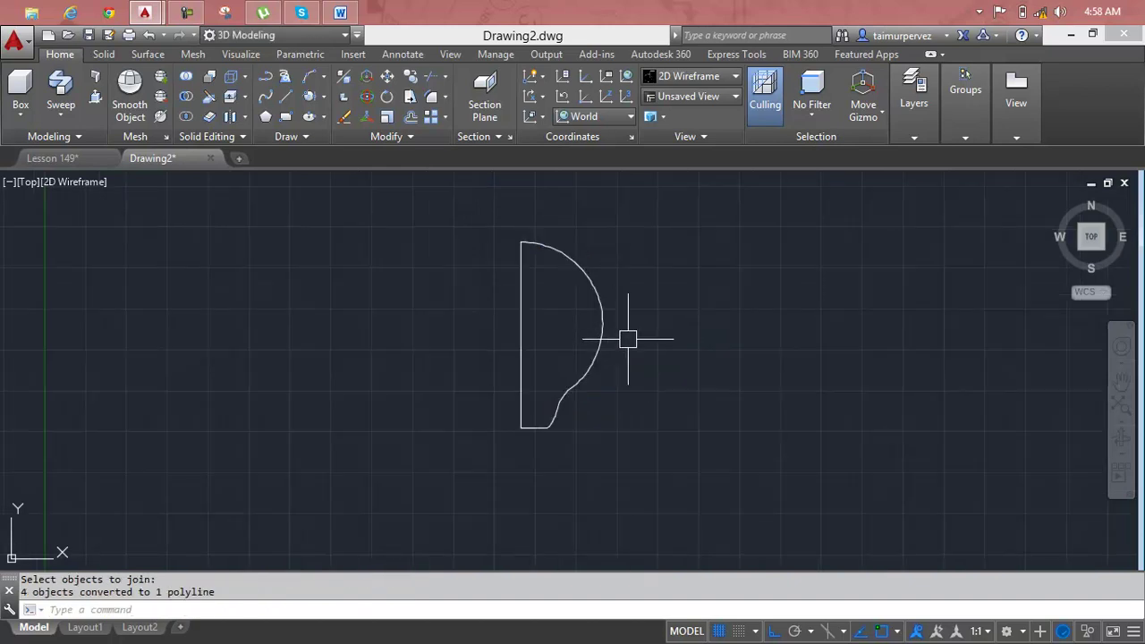
pyautogui.scroll(1, 590, 295)
pyautogui.press('Escape')
pyautogui.press('Escape')
# Step: Revolve the polyline 360° about its vertical centre edge into a bulb solid
pyautogui.write('v')
pyautogui.press('Return')
pyautogui.click(593, 285)
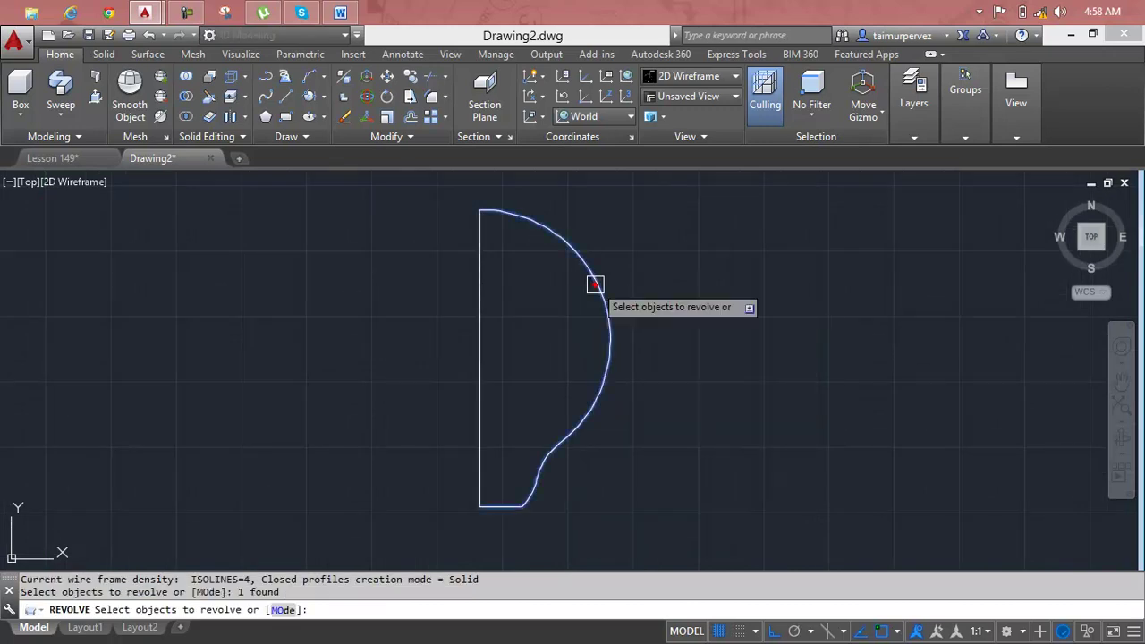
pyautogui.press('Return')
pyautogui.click(479, 210)
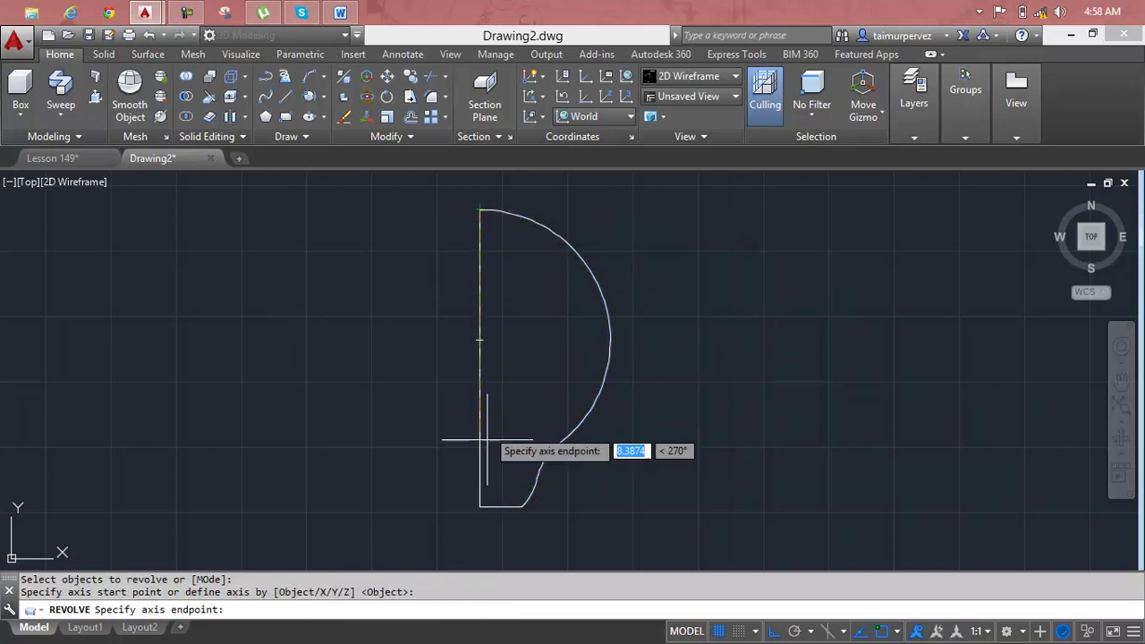
pyautogui.click(481, 506)
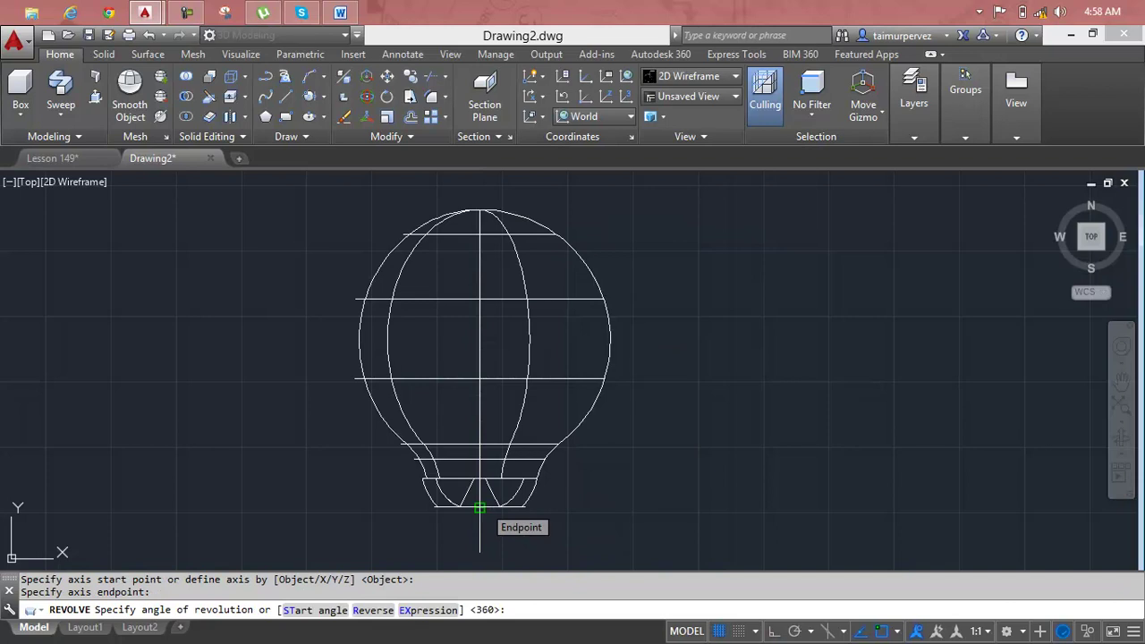
pyautogui.press('Return')
pyautogui.scroll(-1, 671, 367)
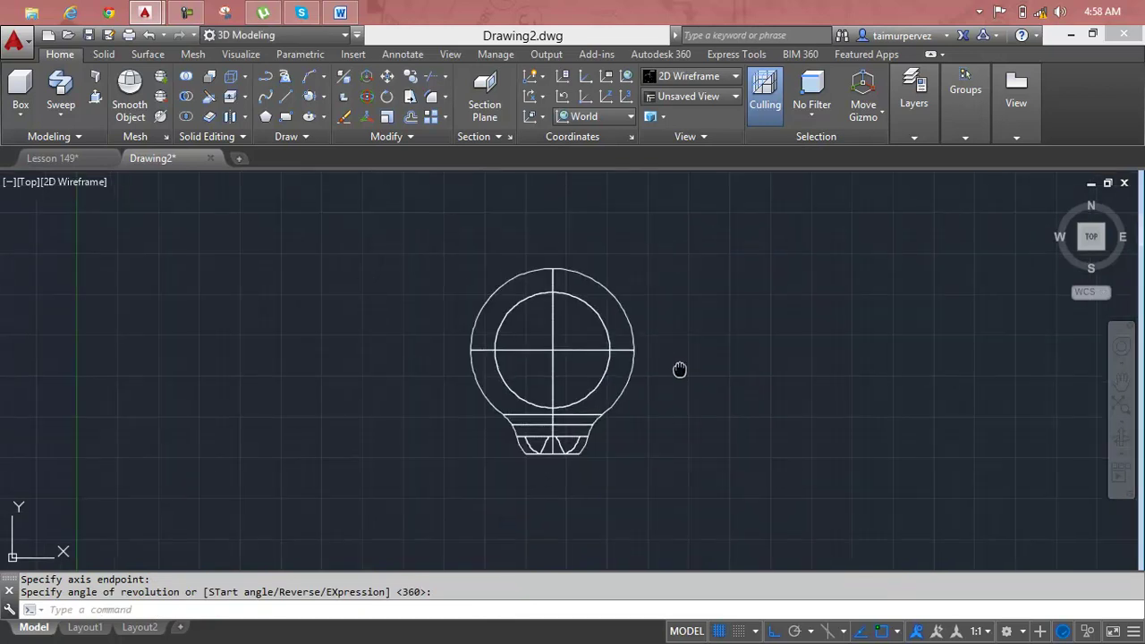
pyautogui.moveTo(676, 374); pyautogui.dragTo(736, 300, button='middle')
pyautogui.scroll(2, 669, 373)
pyautogui.scroll(2, 670, 373)
pyautogui.scroll(2, 626, 333)
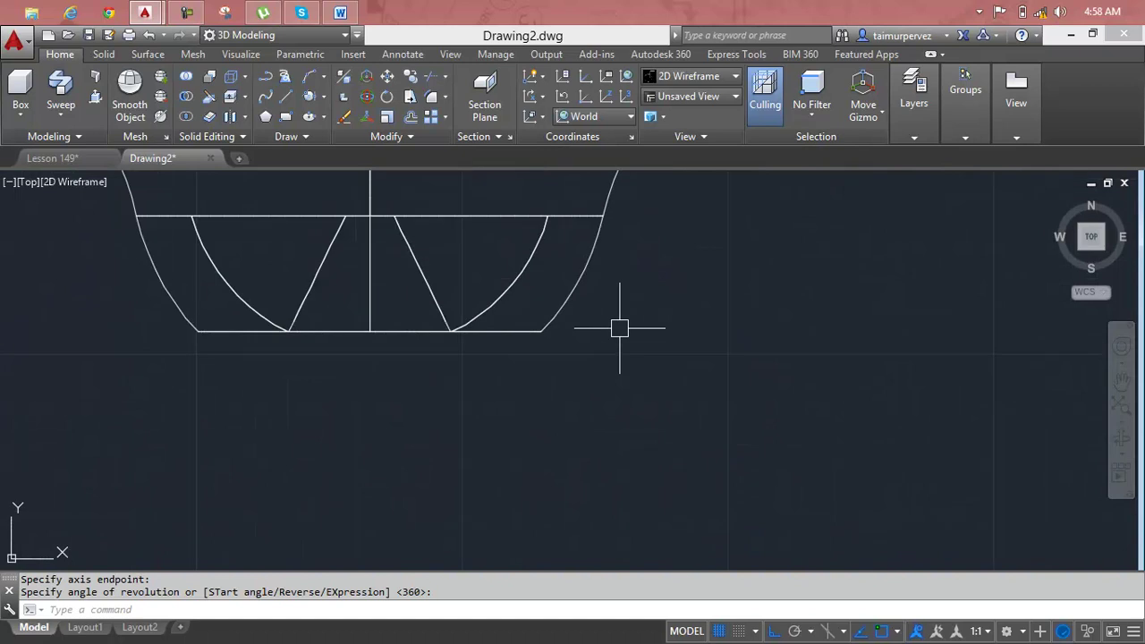
pyautogui.press('Escape')
pyautogui.press('Escape')
pyautogui.scroll(-3, 618, 328)
pyautogui.scroll(-3, 618, 327)
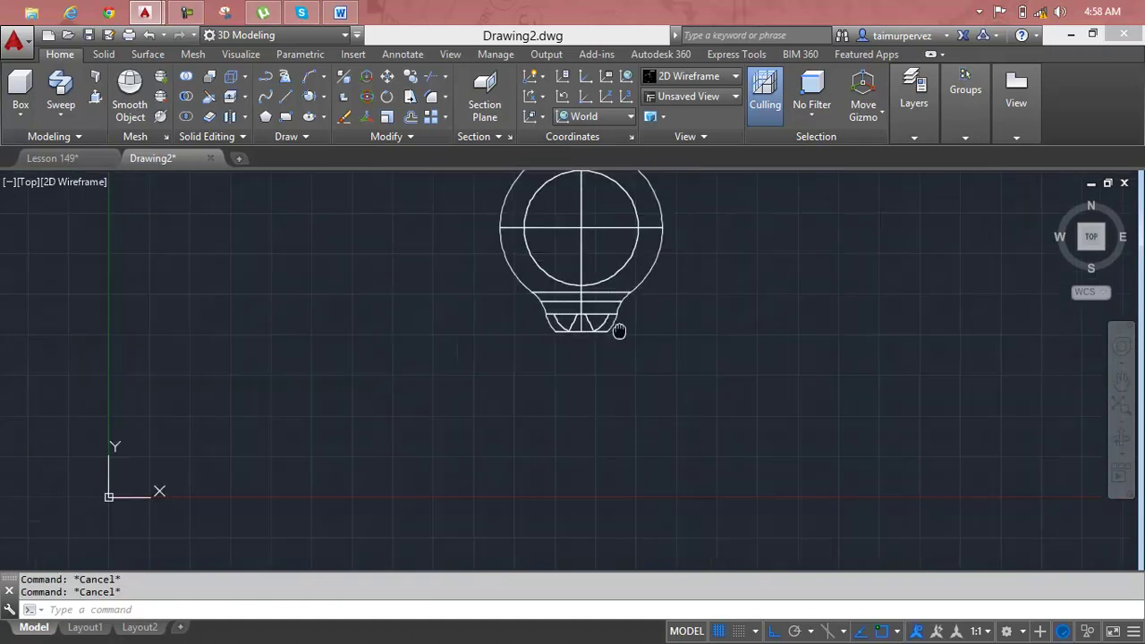
pyautogui.scroll(2, 664, 319)
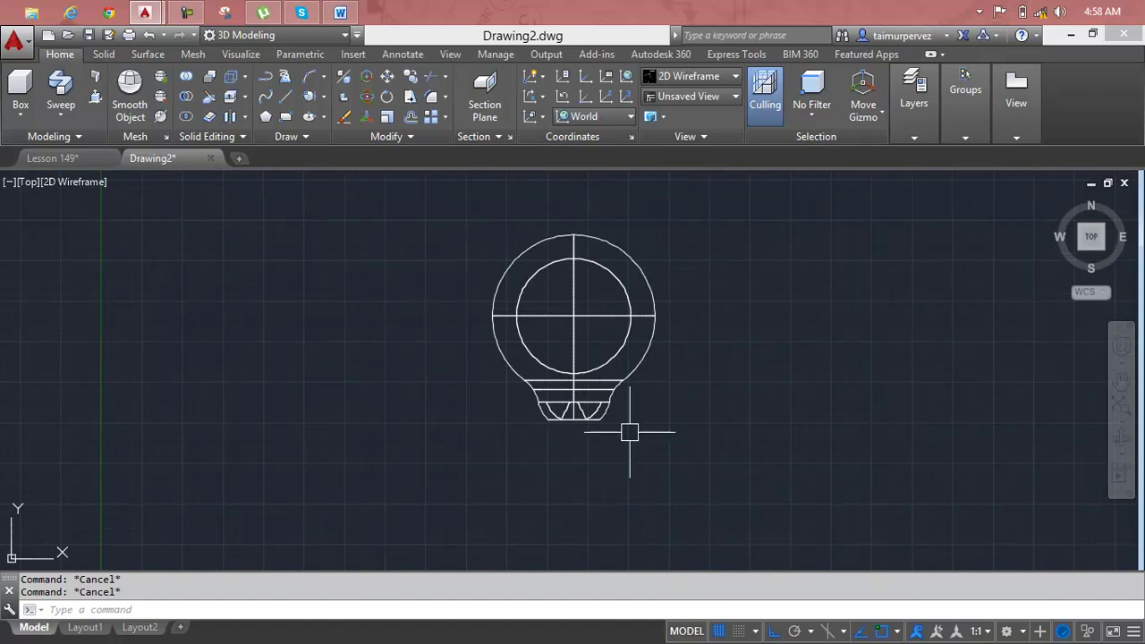
pyautogui.scroll(2, 629, 431)
pyautogui.scroll(2, 631, 420)
pyautogui.scroll(1, 538, 404)
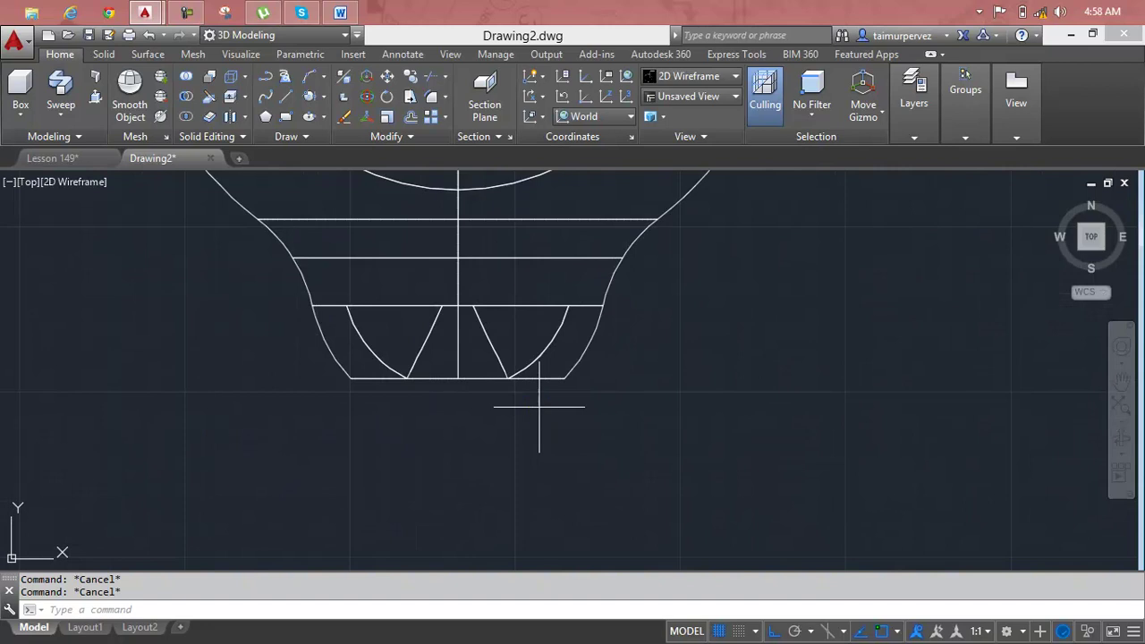
# Step: Start the base outline with a 3-unit vertical line down from the right corner
pyautogui.write('l')
pyautogui.press('Return')
pyautogui.click(564, 378)
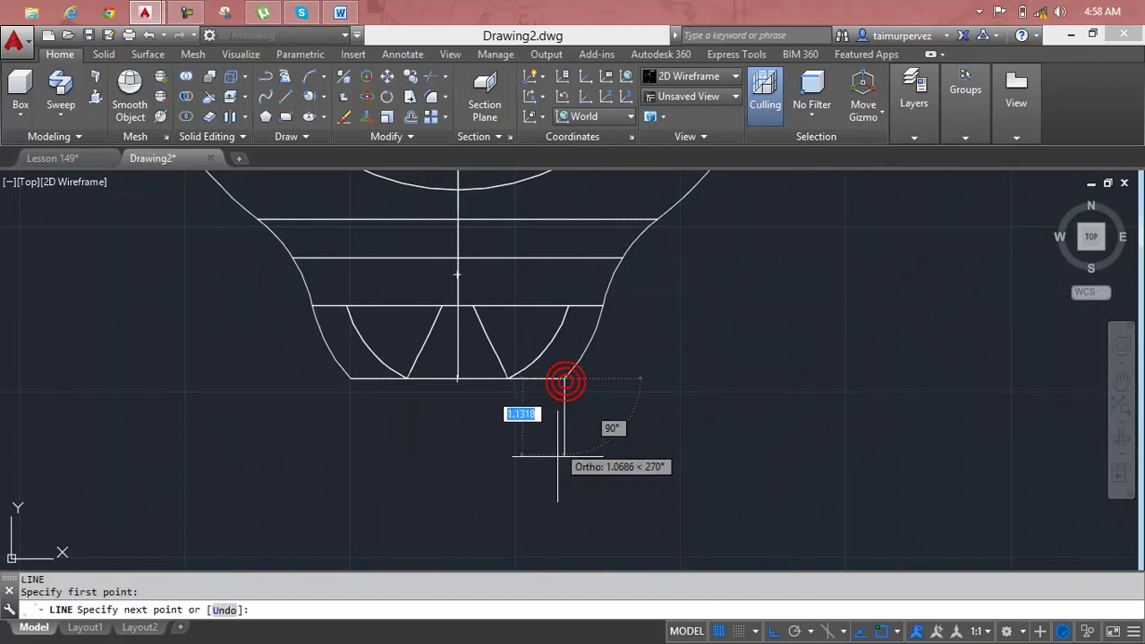
pyautogui.write('3')
pyautogui.press('Return')
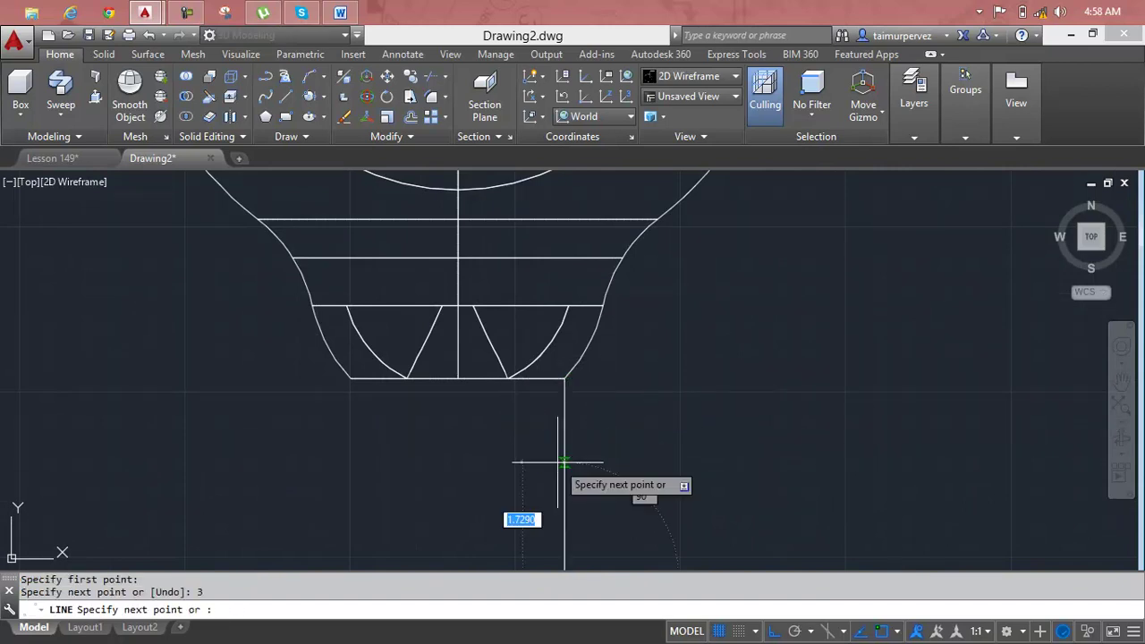
pyautogui.scroll(-5, 558, 488)
pyautogui.moveTo(558, 487); pyautogui.dragTo(560, 413, button='middle')
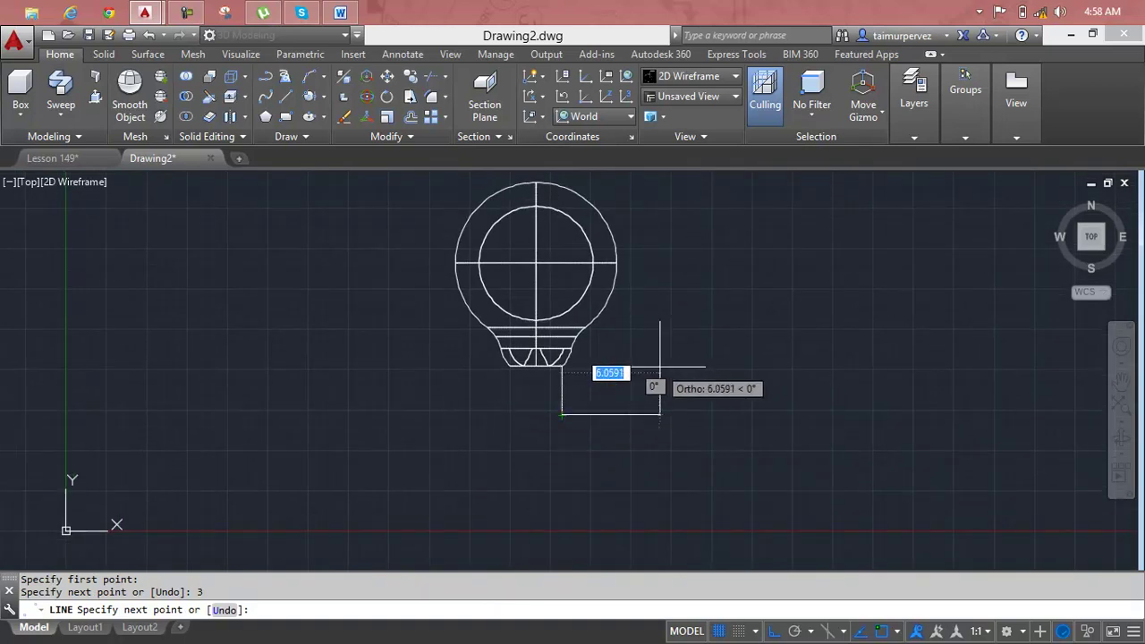
pyautogui.scroll(2, 546, 404)
pyautogui.scroll(3, 546, 405)
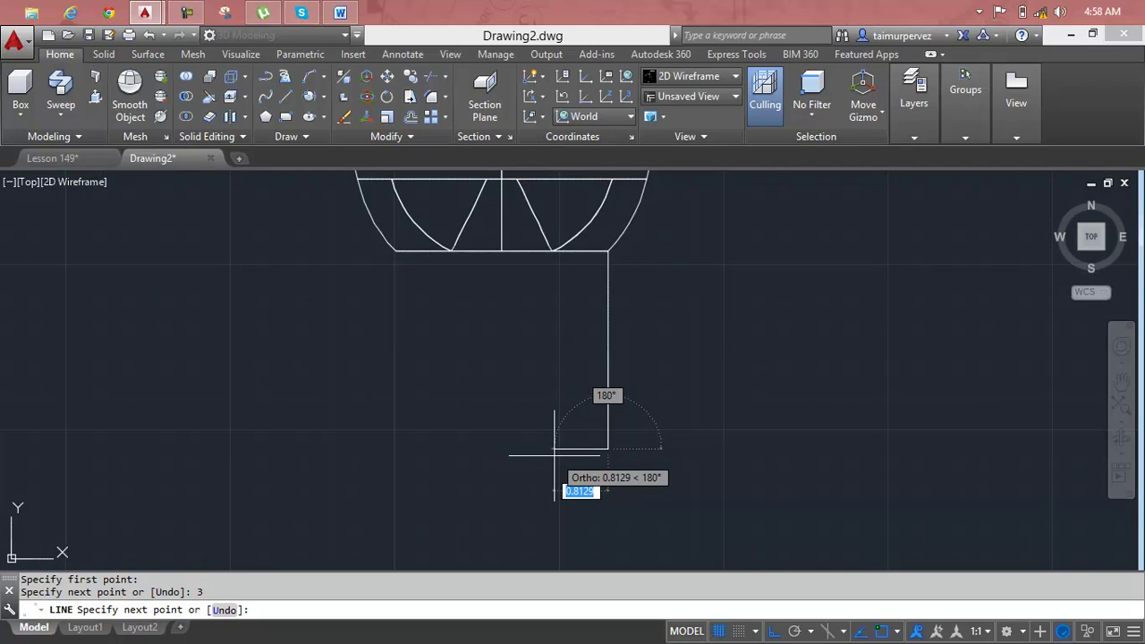
# Step: With Ortho off, add the slanted corner, bottom and left edges, then close the outline
pyautogui.press('F8')
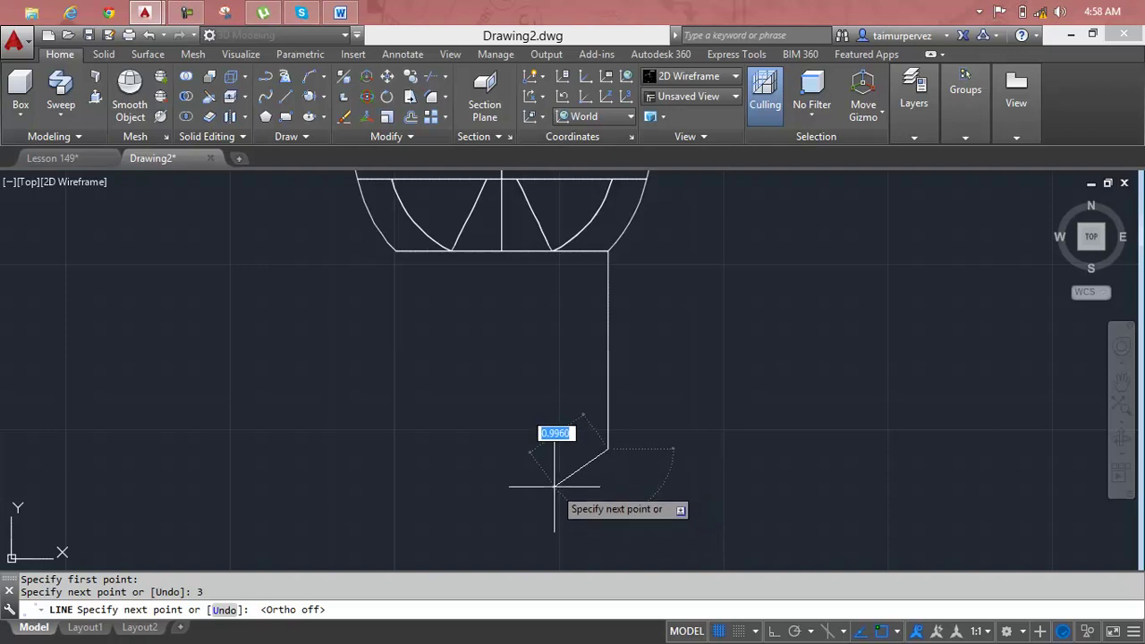
pyautogui.click(549, 489)
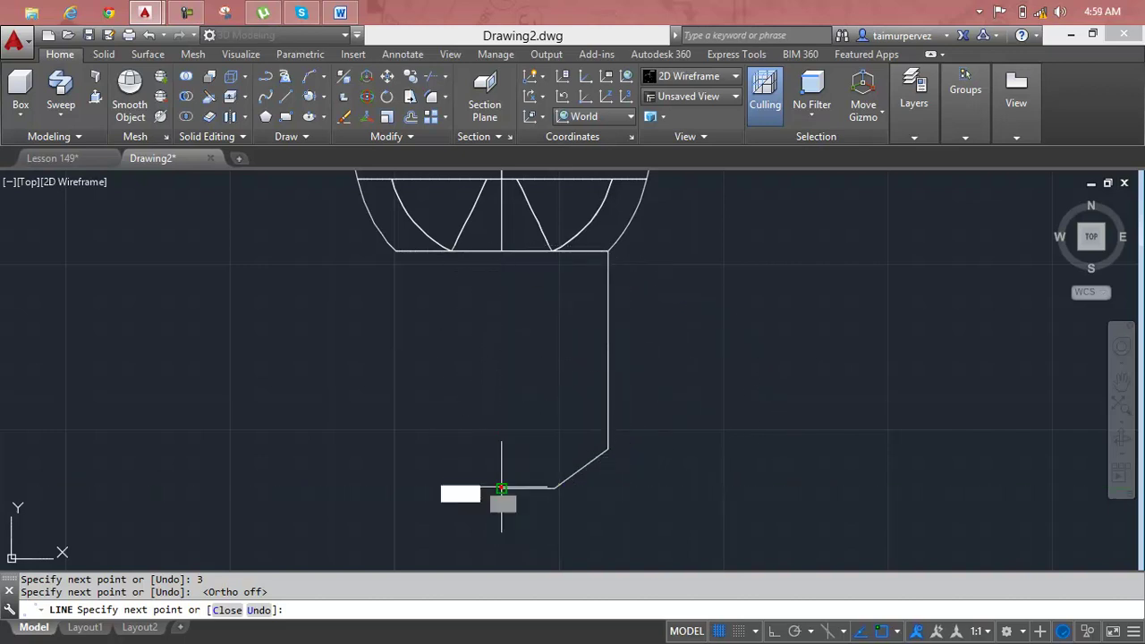
pyautogui.click(501, 488)
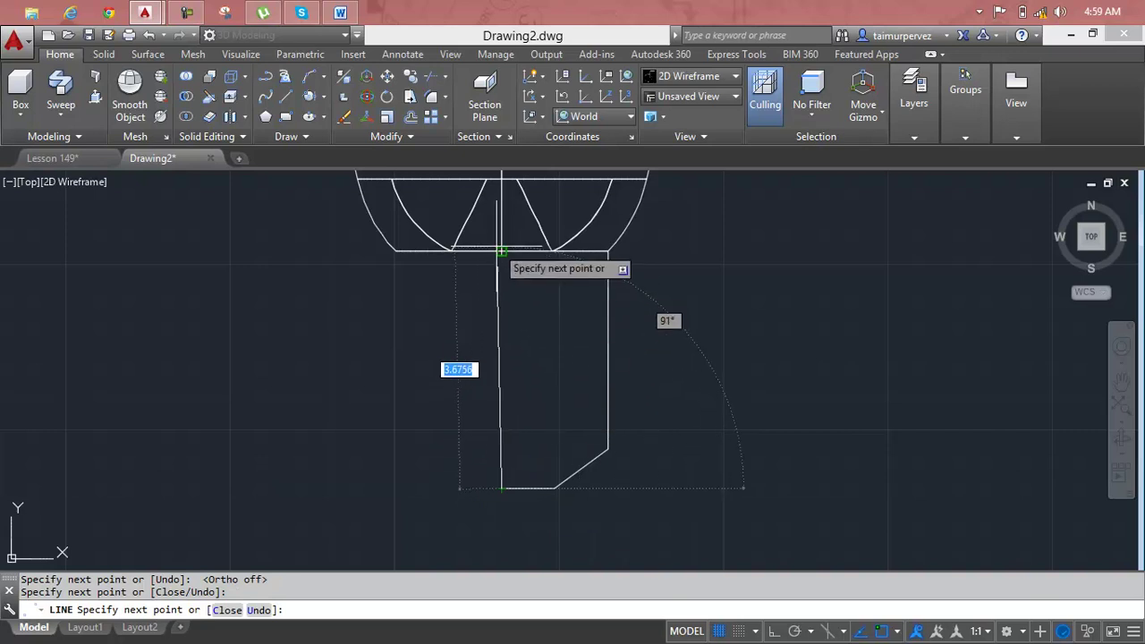
pyautogui.click(502, 253)
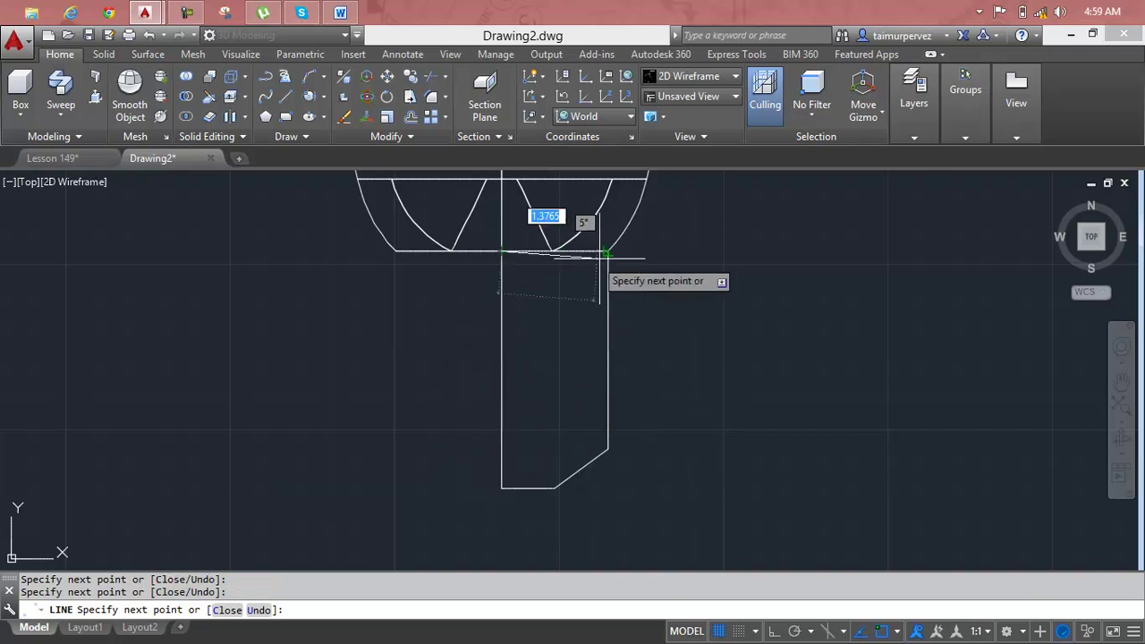
pyautogui.write('c')
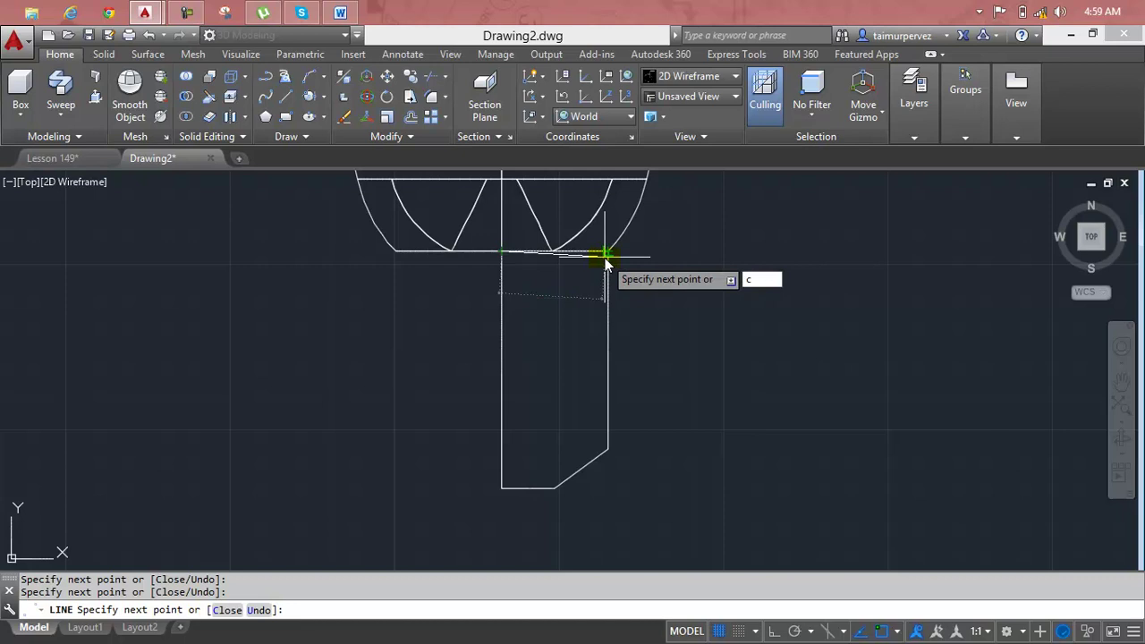
pyautogui.press('Return')
# Step: Join the five base outline lines into one polyline
pyautogui.press('Escape')
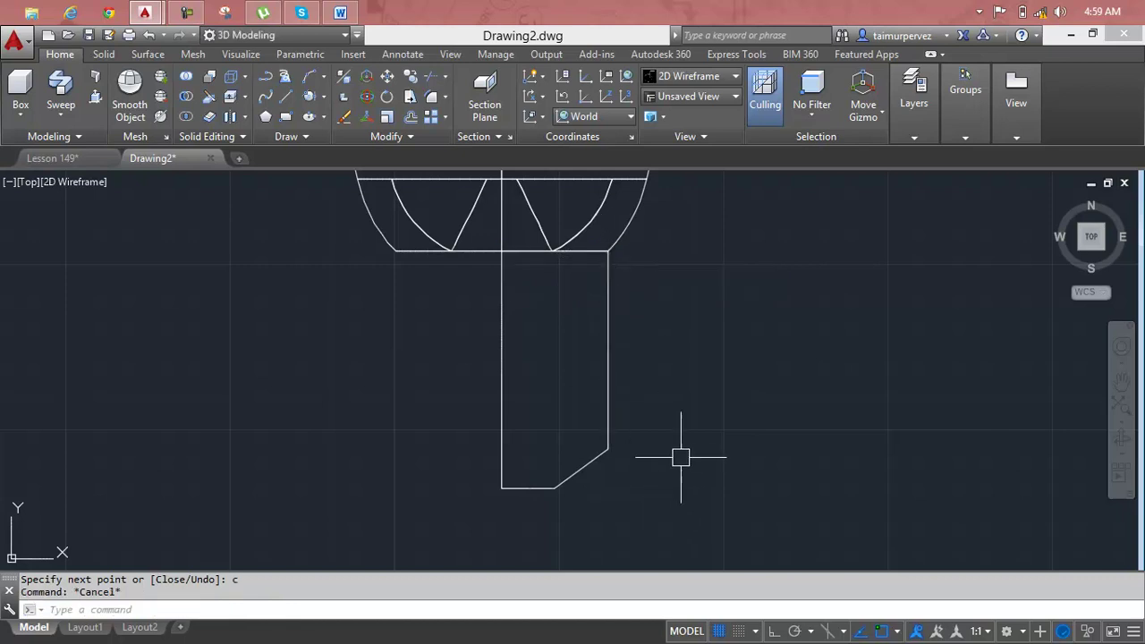
pyautogui.write('l')
pyautogui.press('Return')
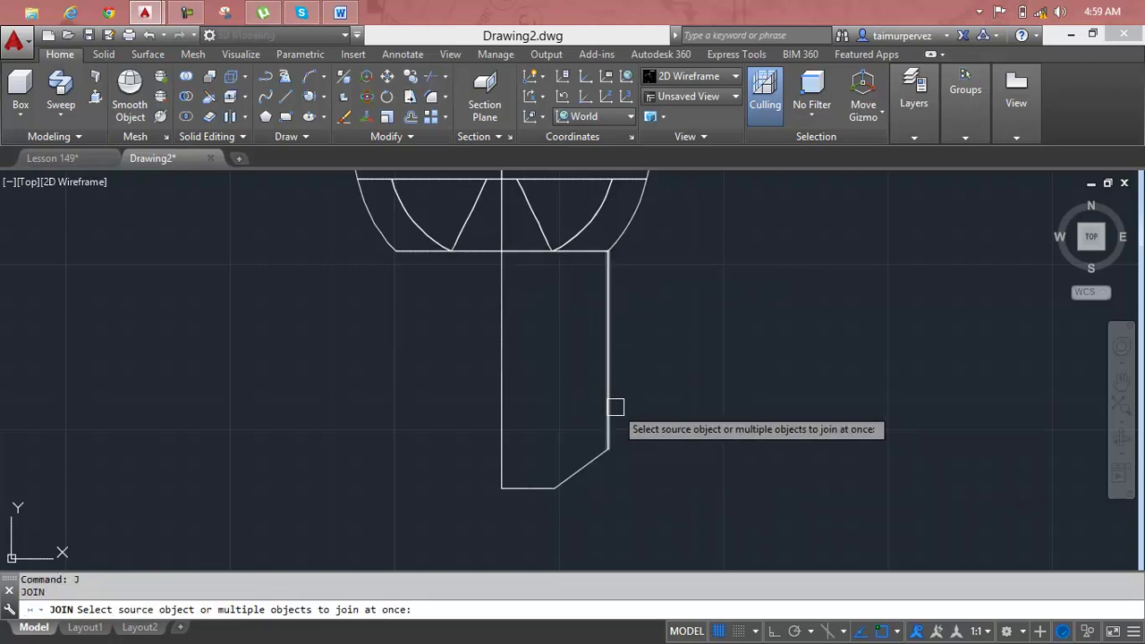
pyautogui.click(614, 405)
pyautogui.click(584, 464)
pyautogui.click(538, 485)
pyautogui.click(502, 452)
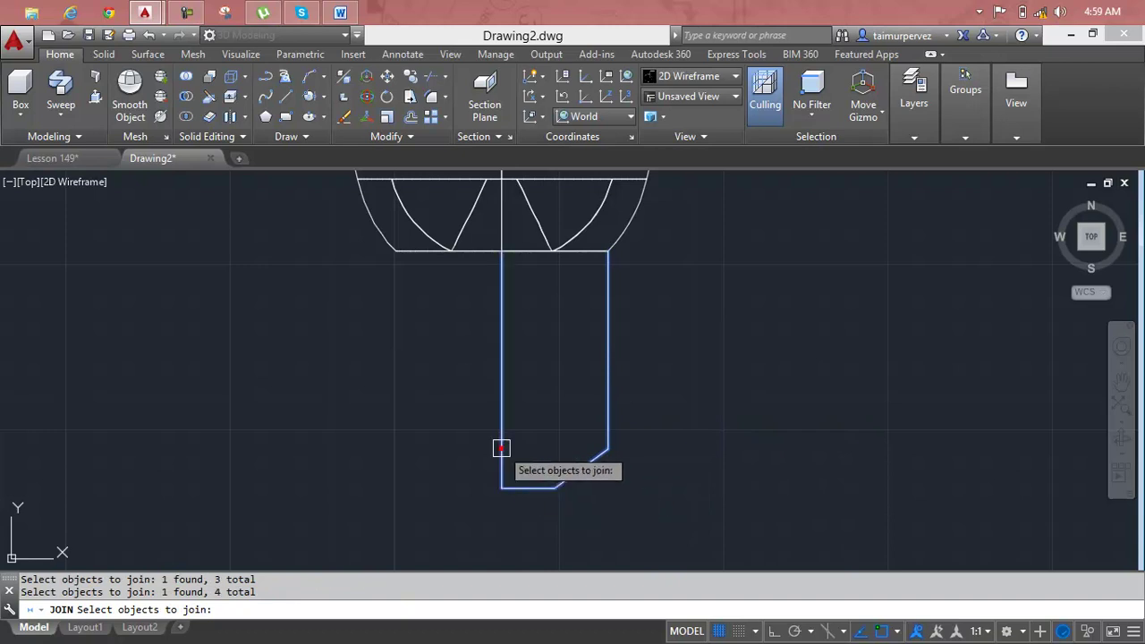
pyautogui.click(534, 257)
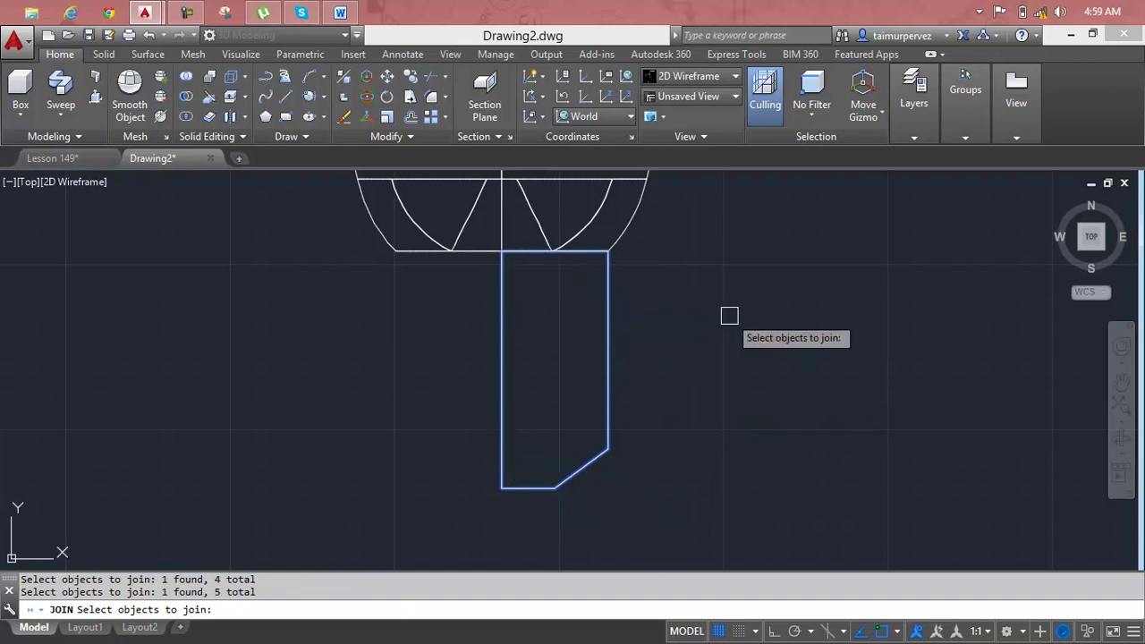
pyautogui.press('Return')
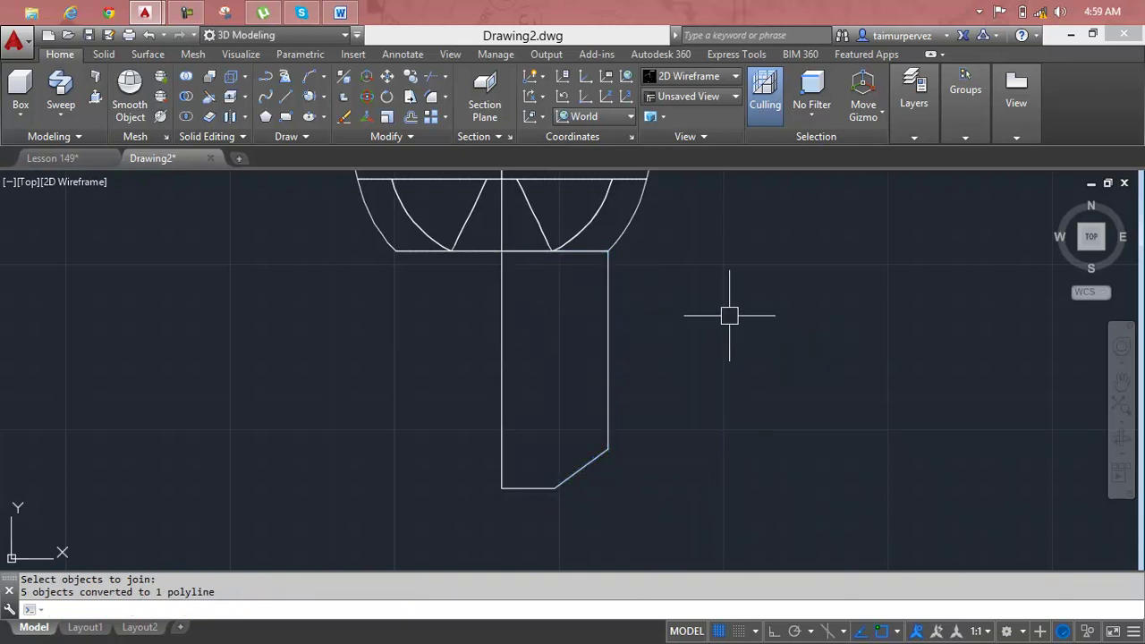
# Step: Revolve the base polyline 360° about its left edge into the screw-base solid
pyautogui.click(61, 115)
pyautogui.click(111, 222)
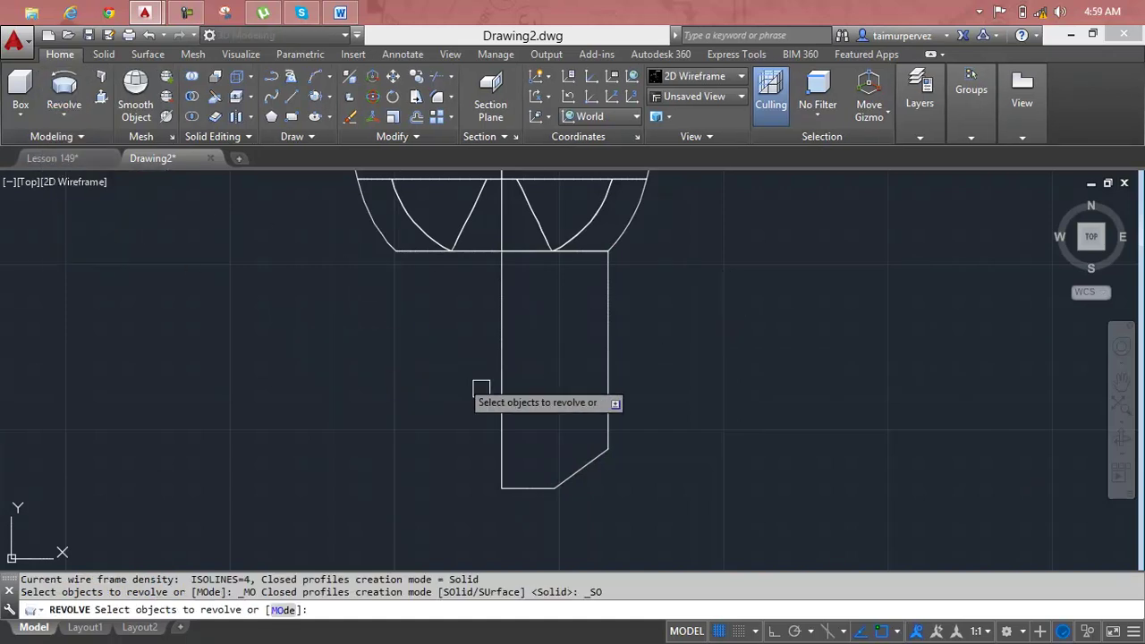
pyautogui.click(608, 382)
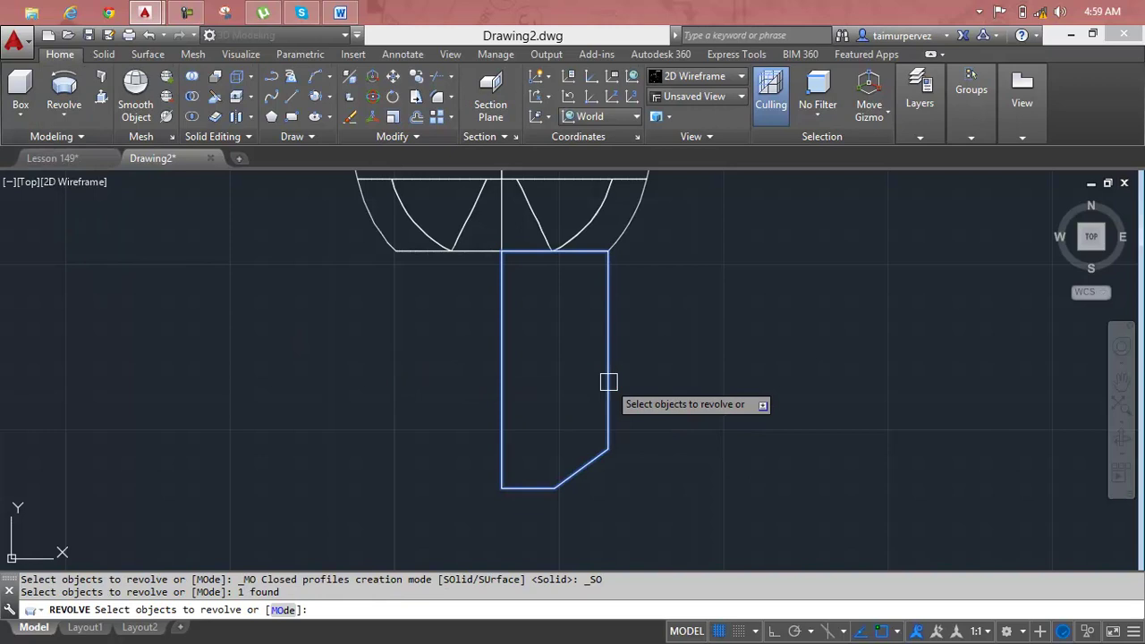
pyautogui.press('Return')
pyautogui.click(502, 251)
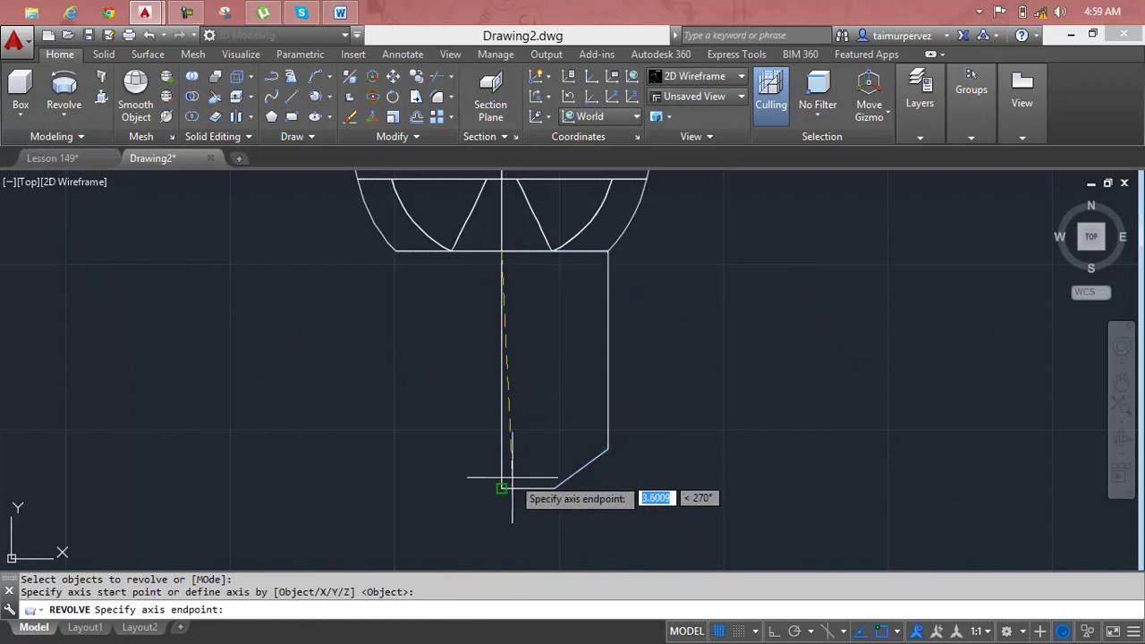
pyautogui.click(502, 486)
pyautogui.press('Return')
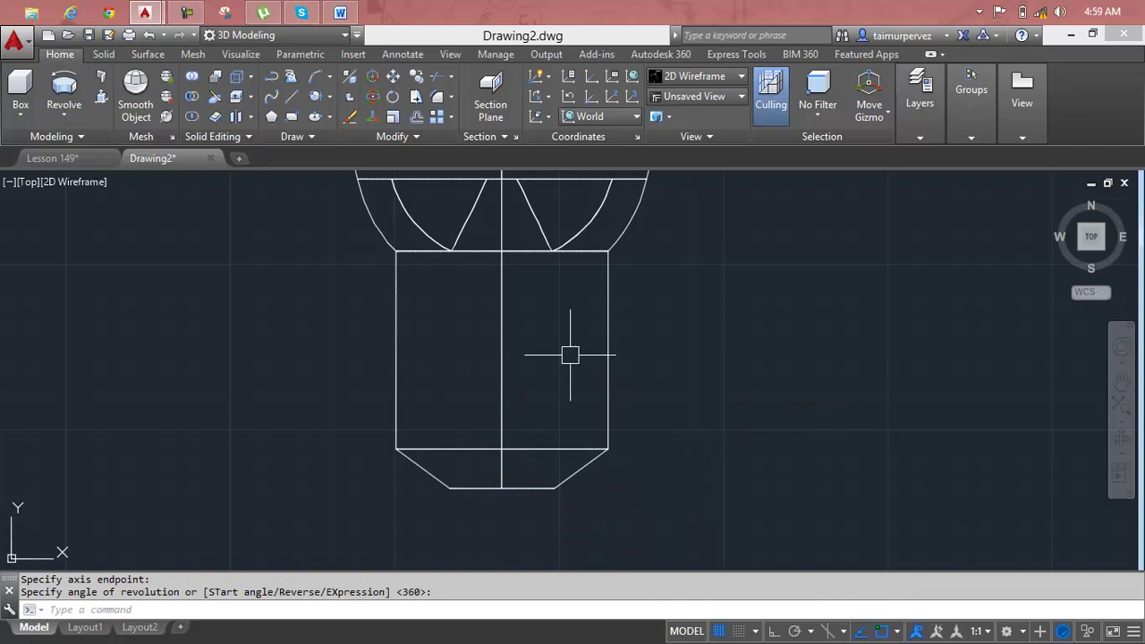
pyautogui.scroll(-2, 516, 417)
pyautogui.scroll(-1, 552, 429)
pyautogui.scroll(-1, 632, 469)
pyautogui.scroll(-1, 637, 469)
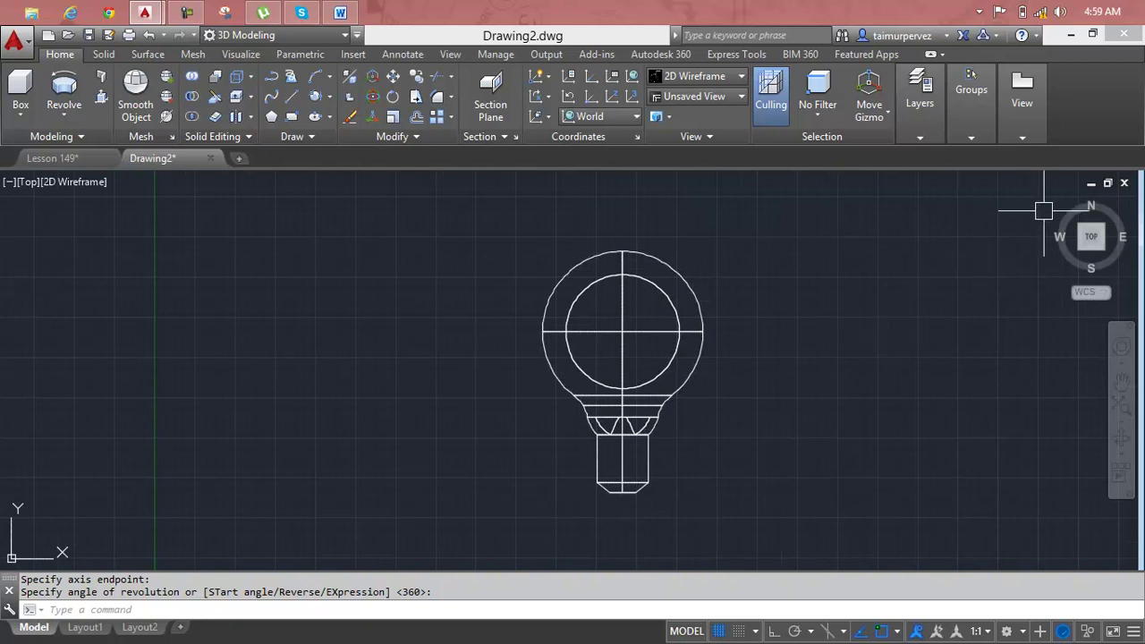
# Step: Switch to an isometric view and shade the model in the Realistic visual style
pyautogui.click(1061, 202)
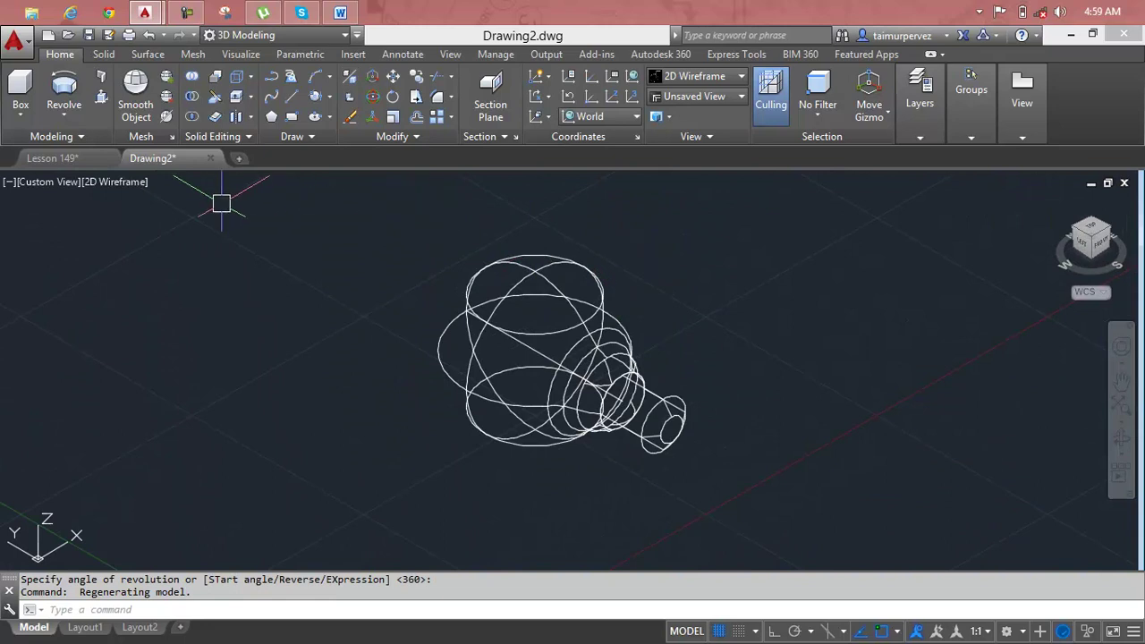
pyautogui.click(57, 184)
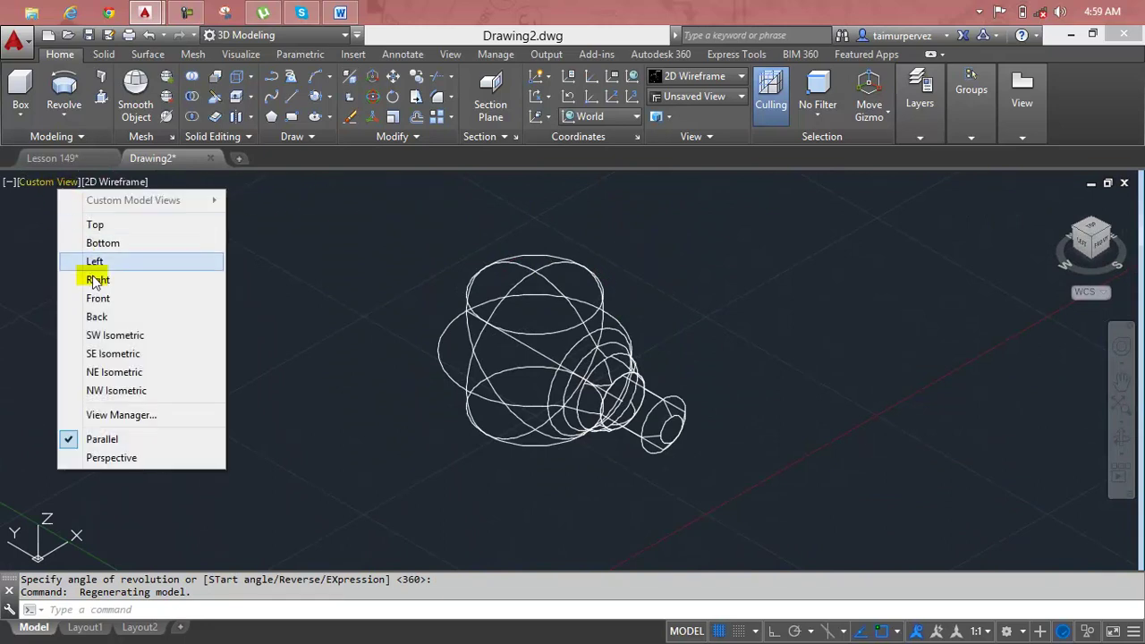
pyautogui.click(116, 183)
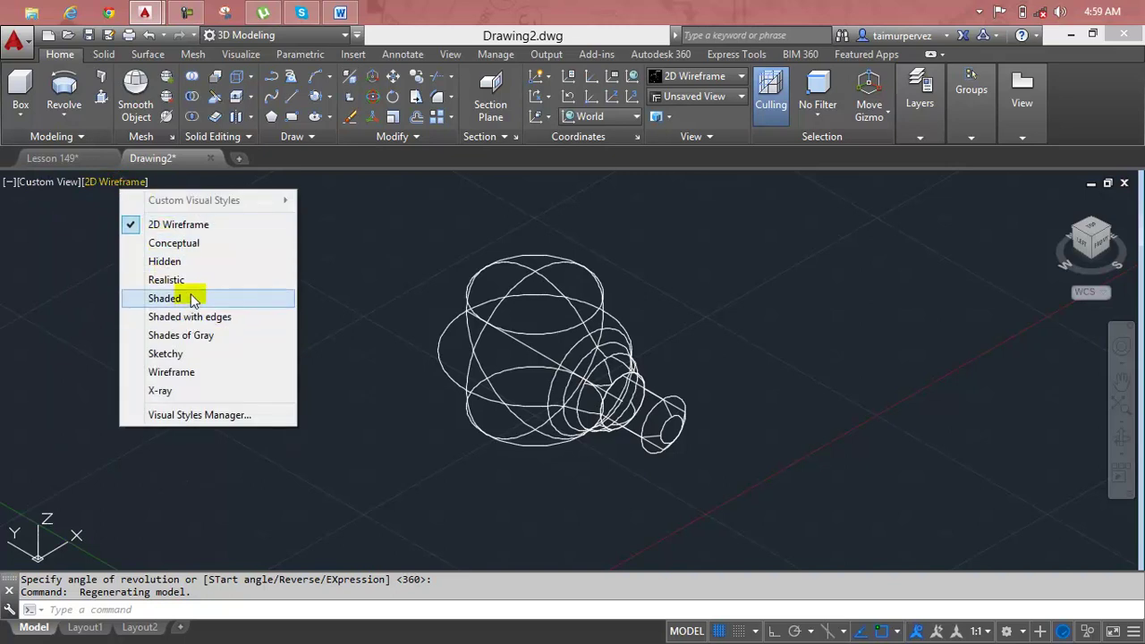
pyautogui.click(190, 281)
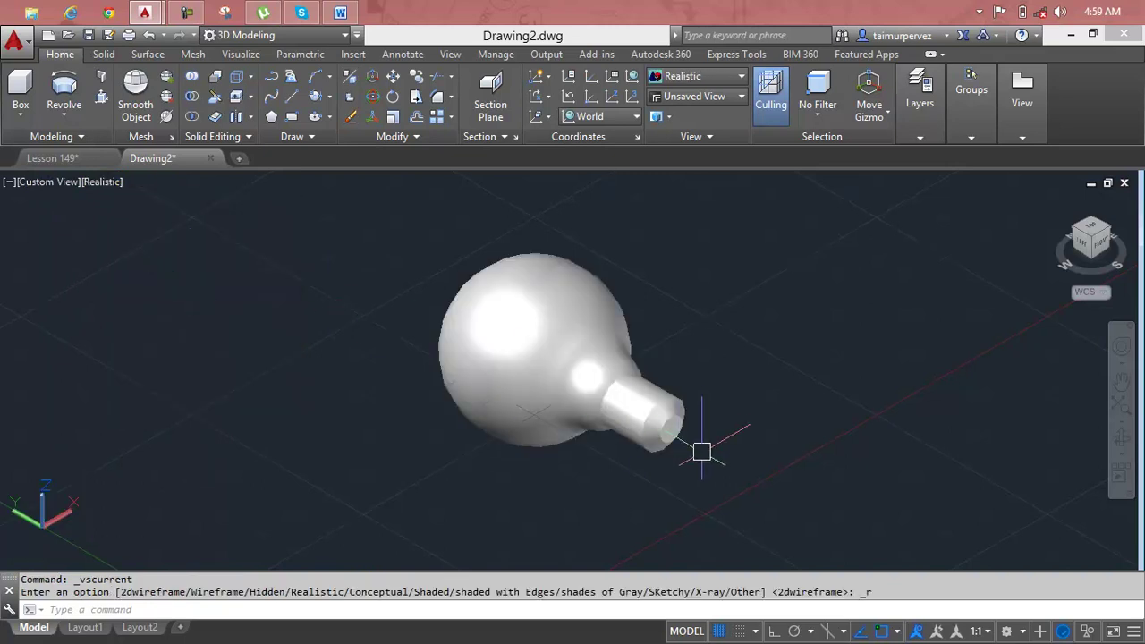
# Step: Pan, zoom and orbit the model to look at the bulb end-on from its screw base
pyautogui.moveTo(736, 381)
pyautogui.mouseDown(button='middle')
pyautogui.moveTo(713, 433)
pyautogui.moveTo(564, 524)
pyautogui.moveTo(708, 432)
pyautogui.moveTo(602, 472)
pyautogui.moveTo(573, 403)
pyautogui.moveTo(501, 383)
pyautogui.moveTo(455, 510)
pyautogui.moveTo(664, 480)
pyautogui.moveTo(754, 408)
pyautogui.moveTo(623, 485)
pyautogui.moveTo(608, 384)
pyautogui.moveTo(500, 462)
pyautogui.moveTo(549, 447)
pyautogui.mouseUp(button='middle')
pyautogui.scroll(-5, 708, 432)
pyautogui.scroll(3, 575, 434)
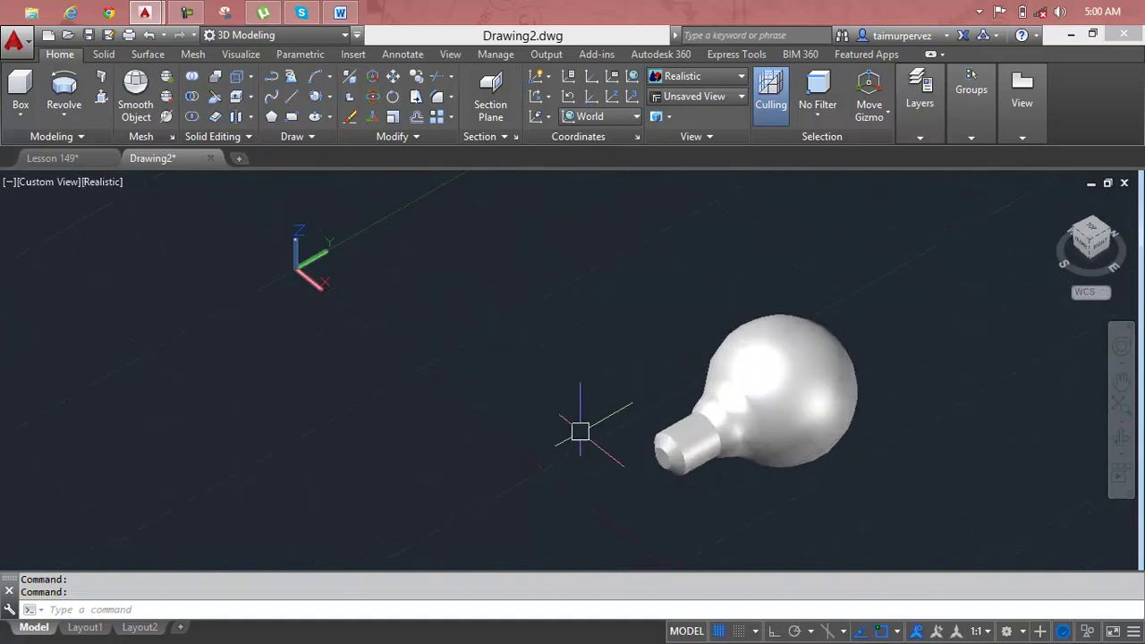
pyautogui.scroll(4, 741, 409)
pyautogui.moveTo(866, 464)
pyautogui.keyDown('shift'); pyautogui.mouseDown(button='middle')
pyautogui.moveTo(864, 424)
pyautogui.moveTo(932, 483)
pyautogui.moveTo(971, 439)
pyautogui.mouseUp(button='middle'); pyautogui.keyUp('shift')
pyautogui.scroll(2, 894, 438)
pyautogui.scroll(3, 864, 430)
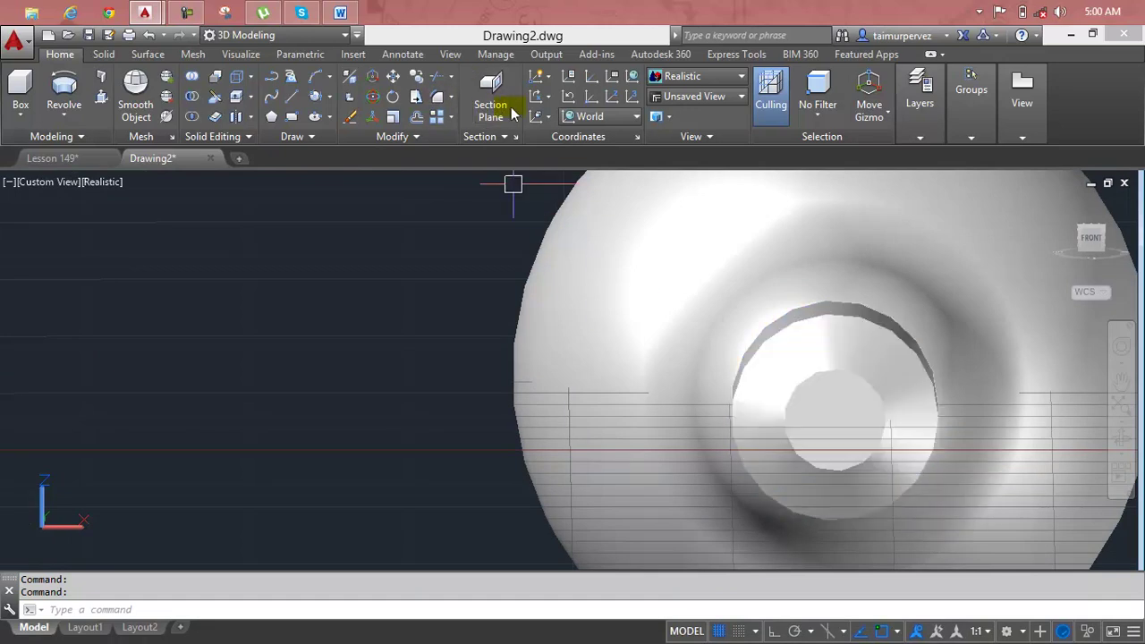
# Step: Align the UCS to the circular end face of the bulb's base
pyautogui.click(548, 118)
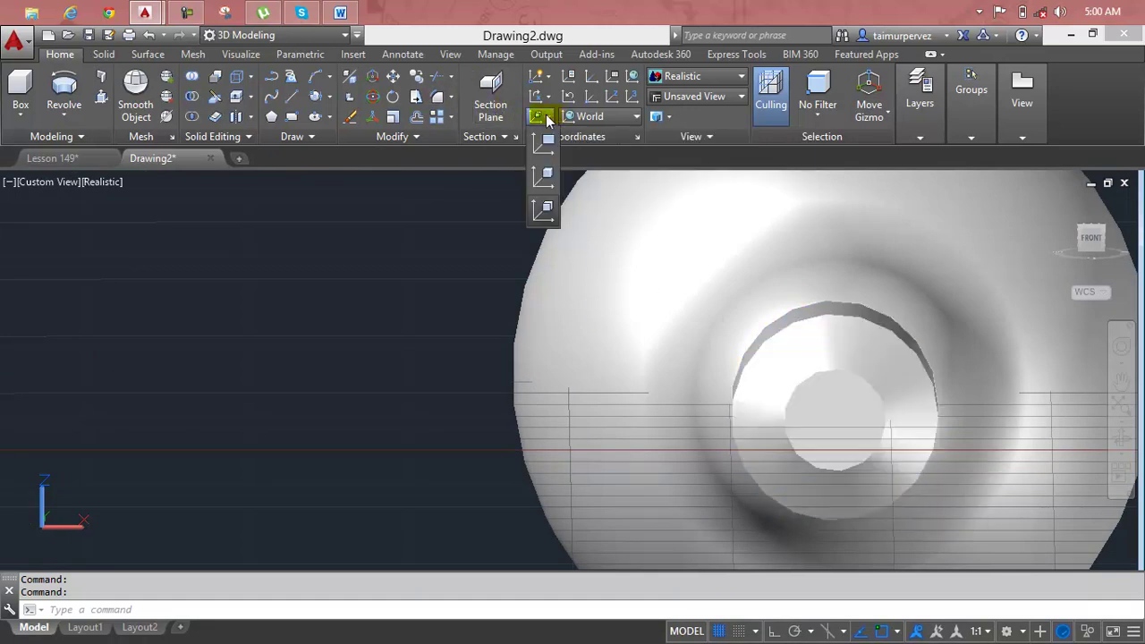
pyautogui.click(545, 211)
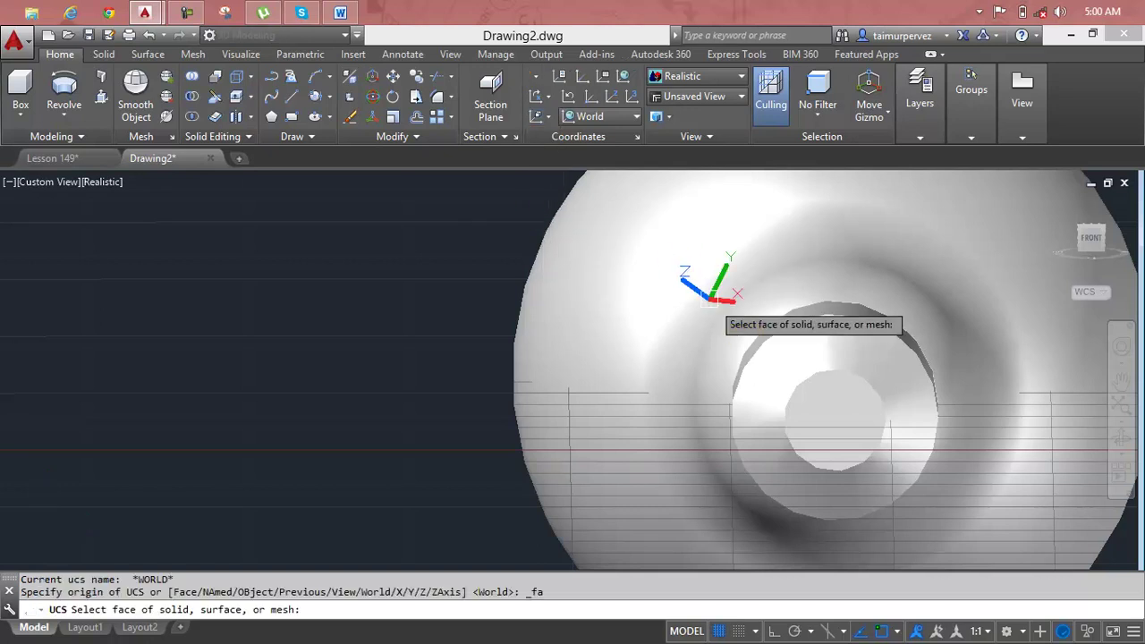
pyautogui.click(835, 427)
pyautogui.press('Return')
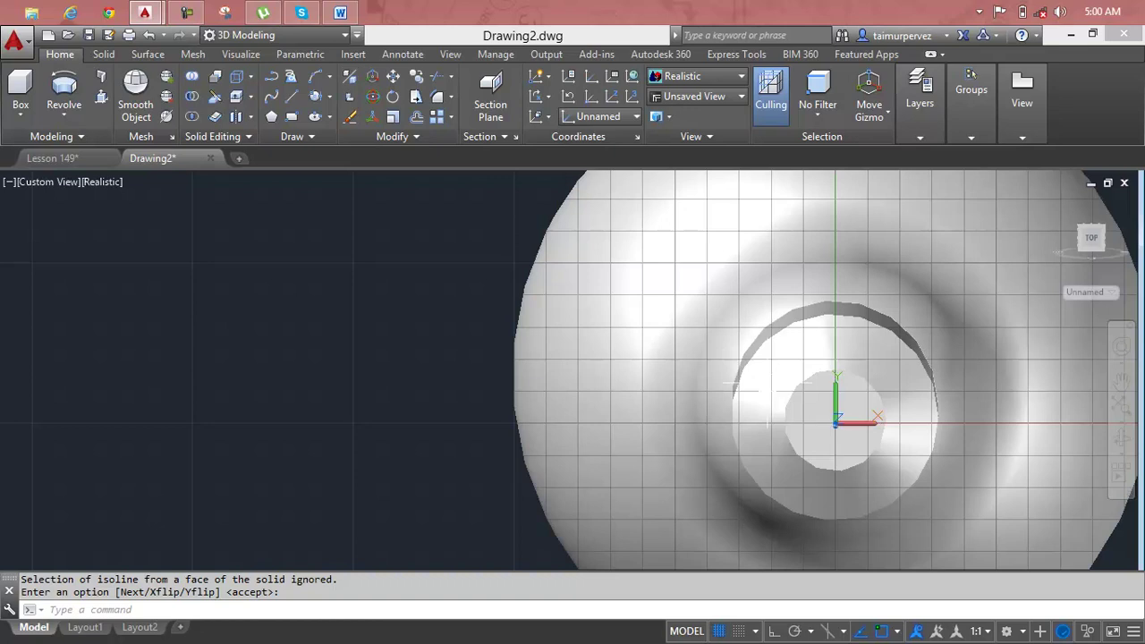
pyautogui.press('Escape')
pyautogui.press('Escape')
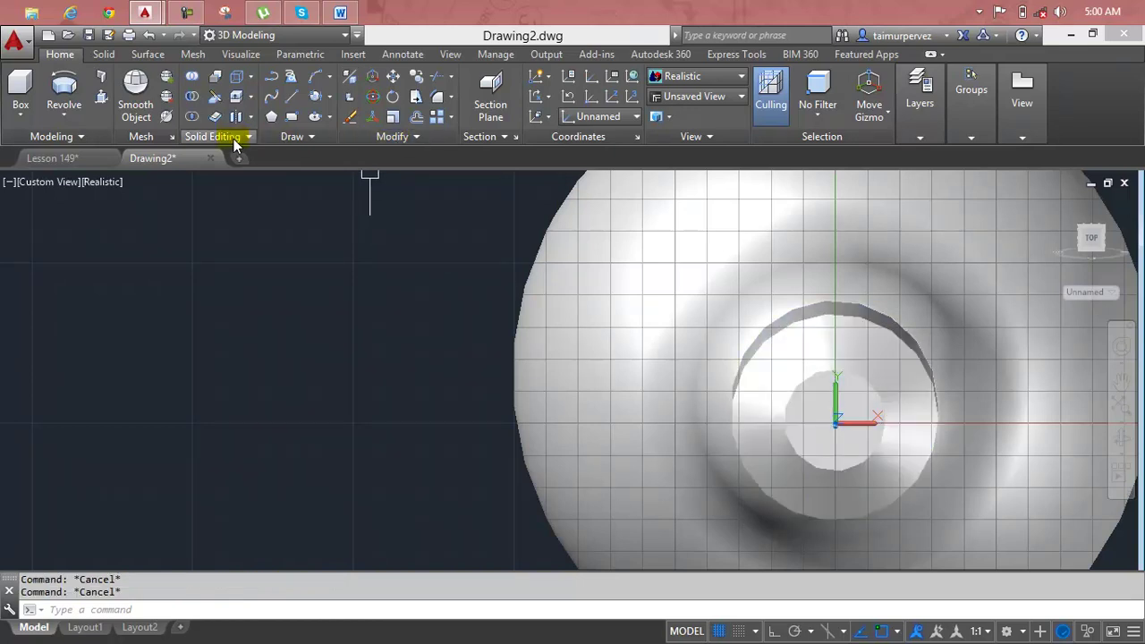
# Step: Start a helix centred on the base face with base and top radius 1.5
pyautogui.click(280, 135)
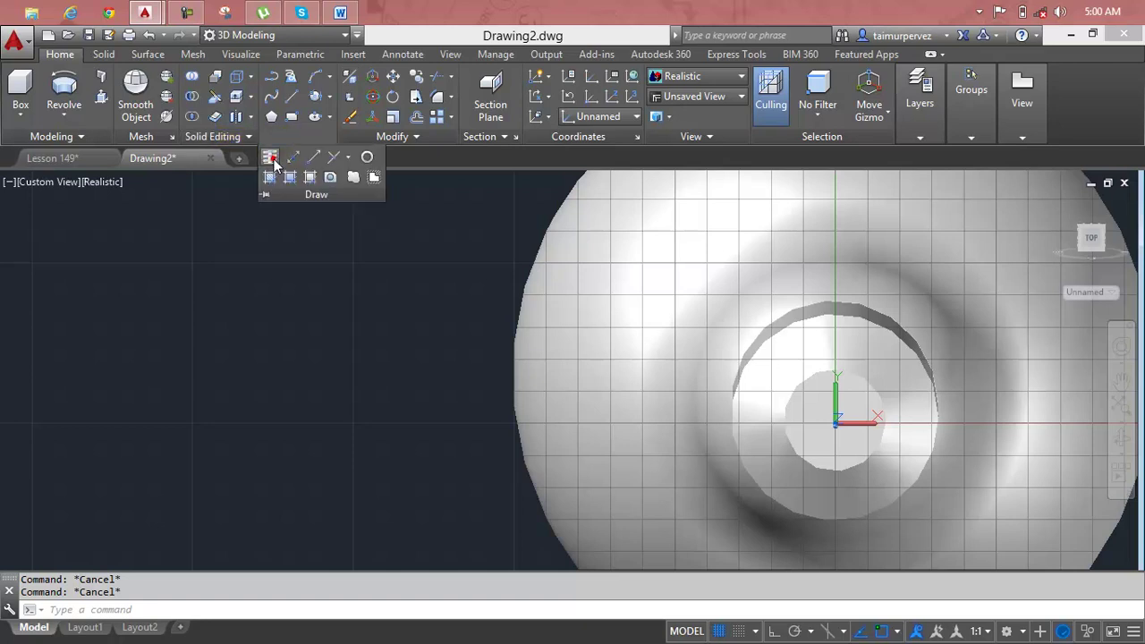
pyautogui.click(270, 153)
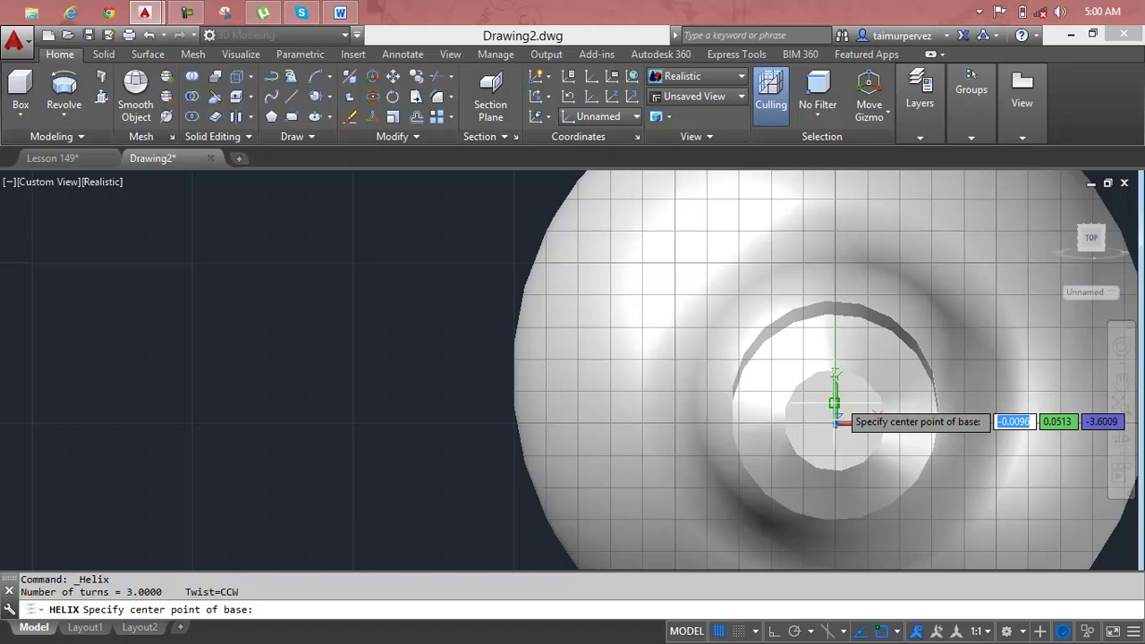
pyautogui.click(835, 420)
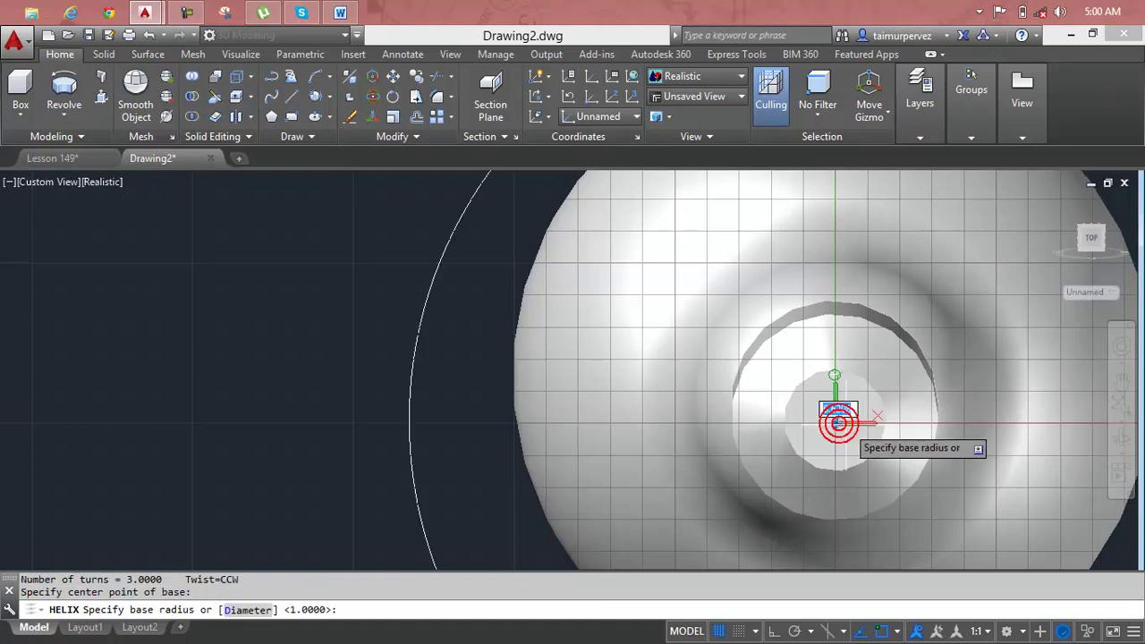
pyautogui.scroll(-4, 834, 418)
pyautogui.moveTo(823, 413); pyautogui.dragTo(771, 393, button='middle')
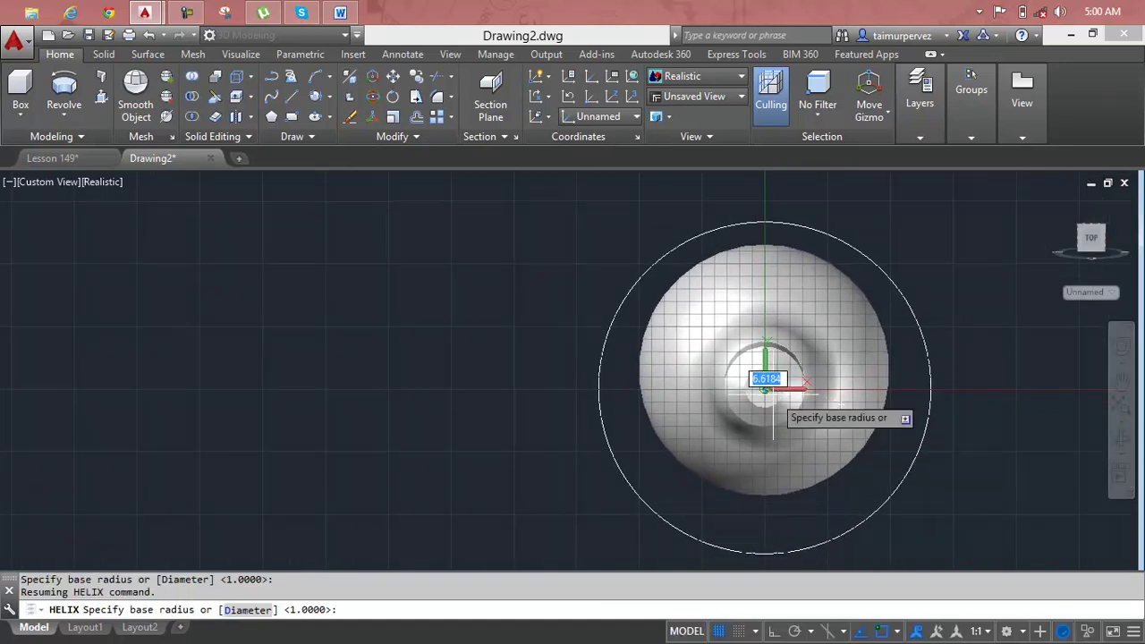
pyautogui.write('1.5')
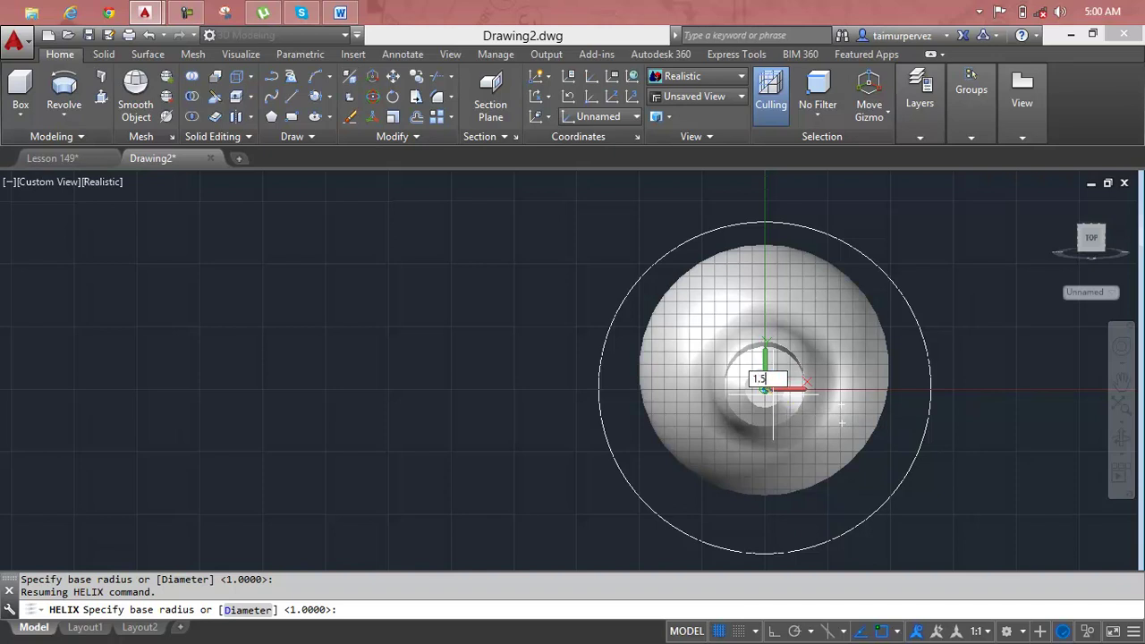
pyautogui.press('Return')
pyautogui.write('1.5')
pyautogui.press('Return')
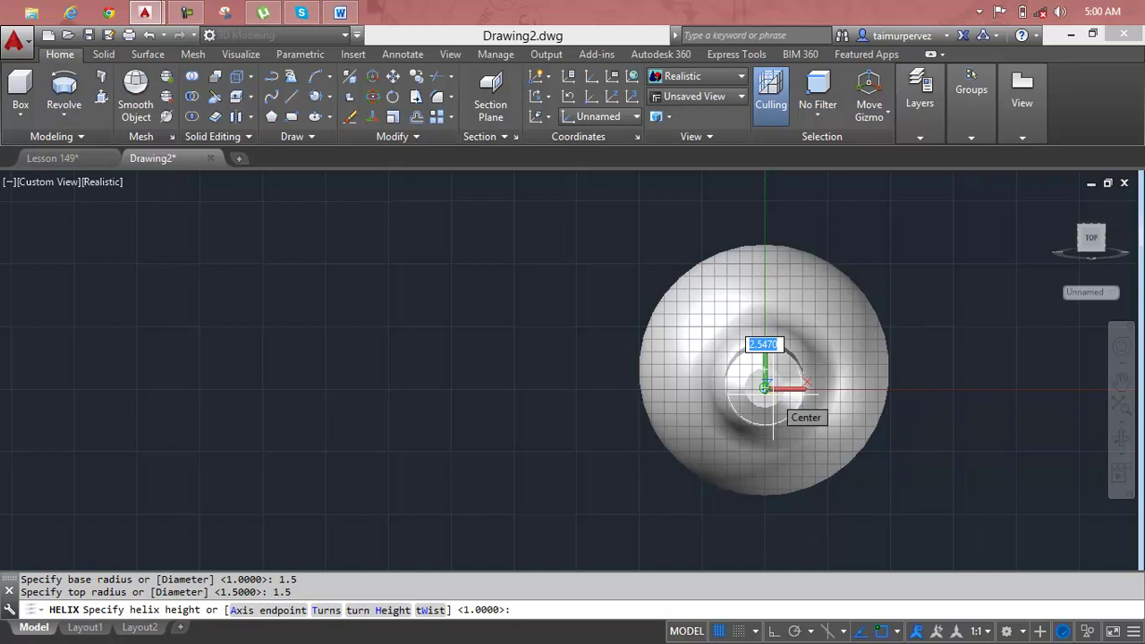
# Step: Give the helix 5 turns and a height of 3 to finish it
pyautogui.keyDown('shift'); pyautogui.moveTo(765, 393); pyautogui.dragTo(648, 487, button='middle'); pyautogui.keyUp('shift')
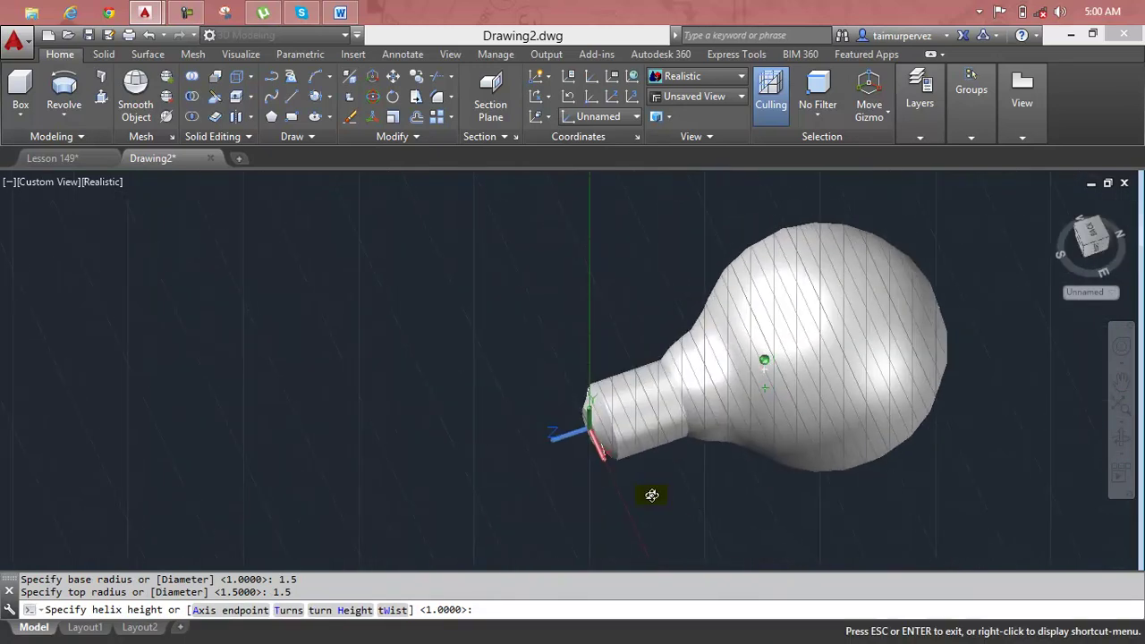
pyautogui.press('F8')
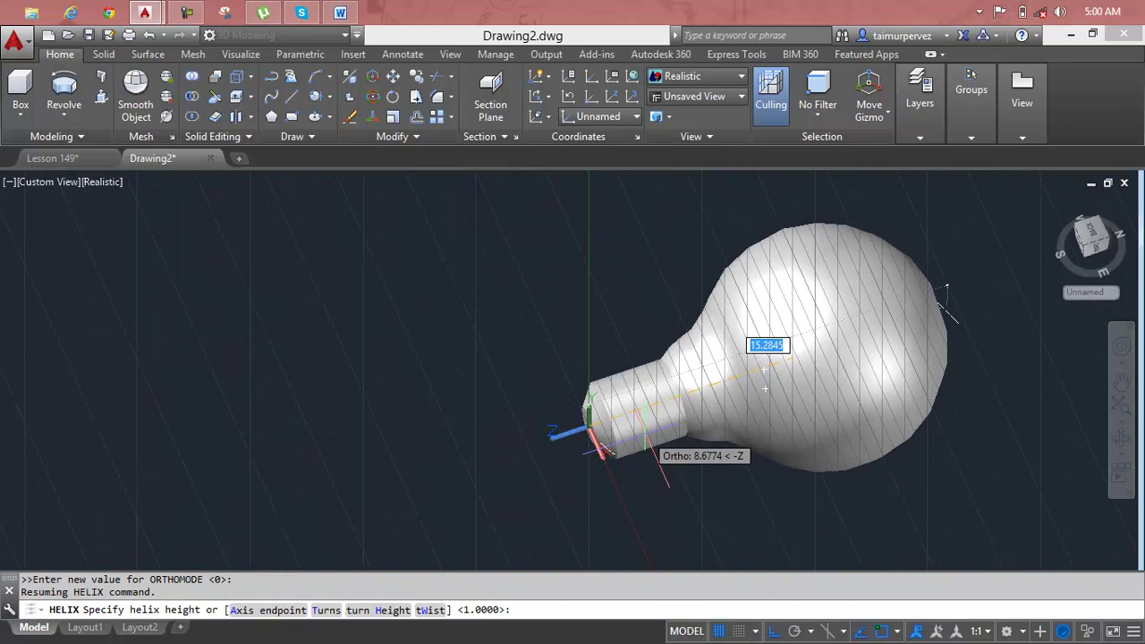
pyautogui.write('t')
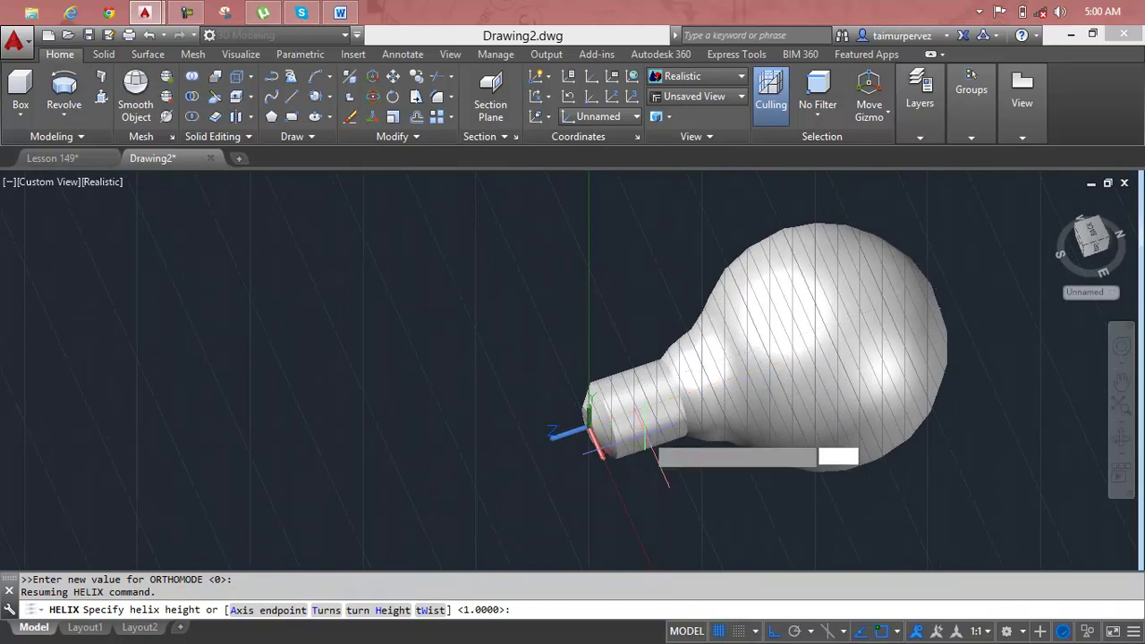
pyautogui.press('Return')
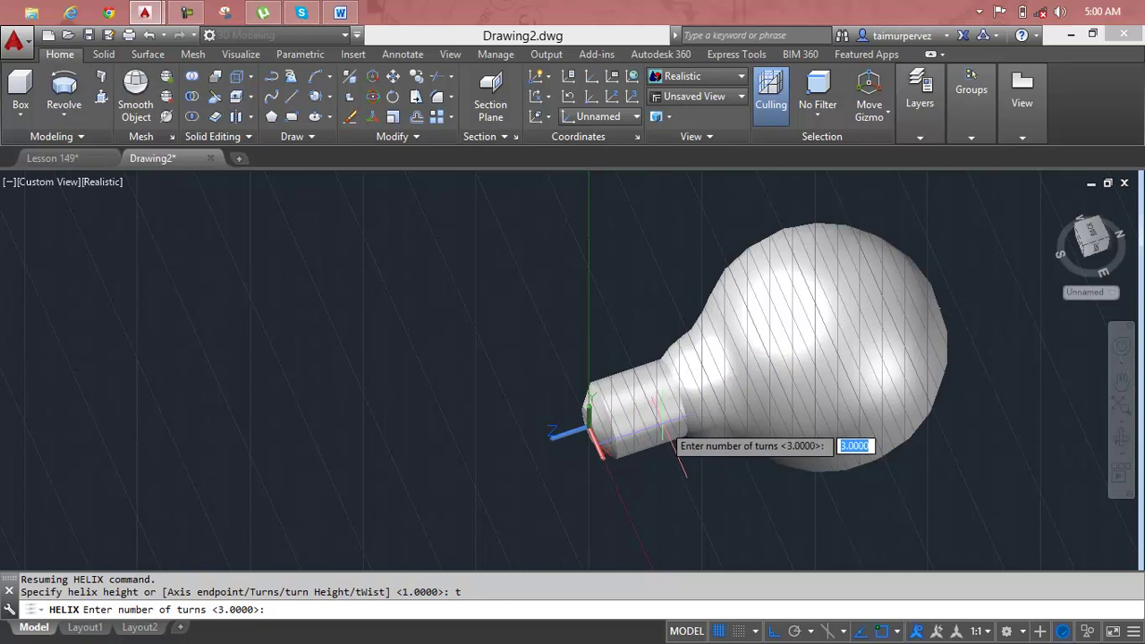
pyautogui.write('5')
pyautogui.press('Return')
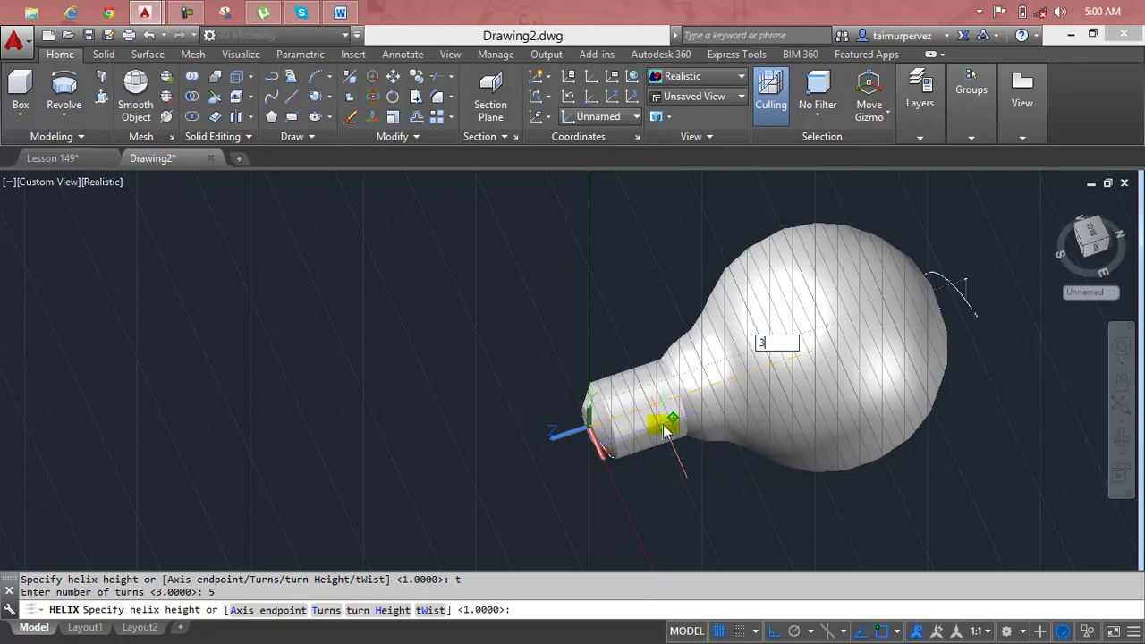
pyautogui.press('Return')
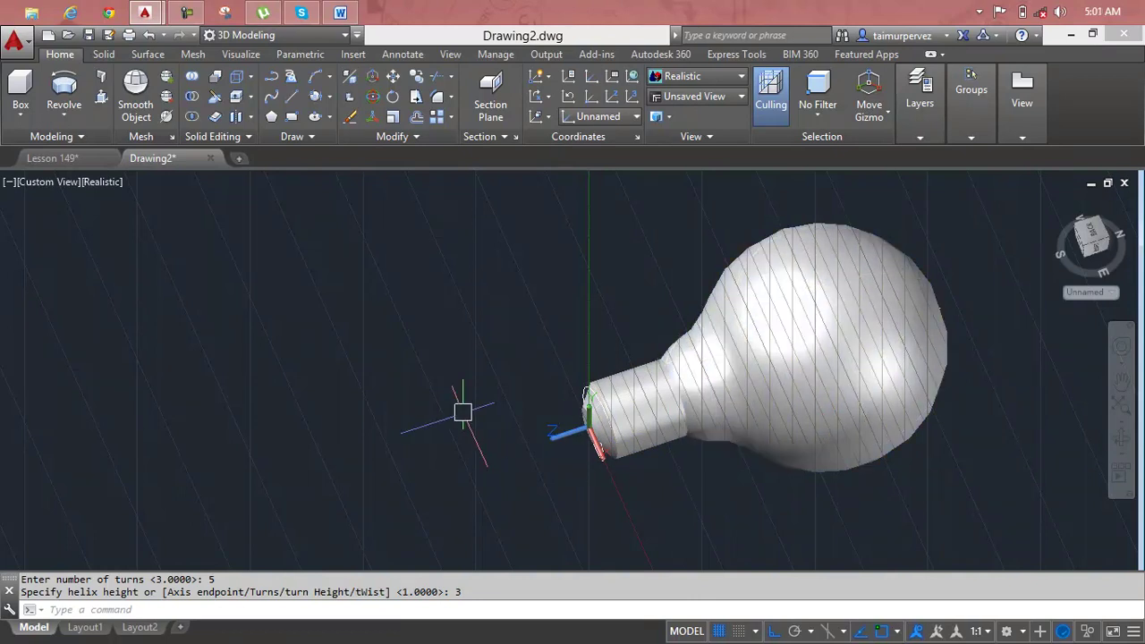
# Step: Select the helix at the bulb's base and erase it
pyautogui.moveTo(583, 383)
pyautogui.keyDown('shift'); pyautogui.mouseDown(button='middle')
pyautogui.moveTo(647, 474)
pyautogui.moveTo(617, 461)
pyautogui.mouseUp(button='middle'); pyautogui.keyUp('shift')
pyautogui.scroll(5, 647, 480)
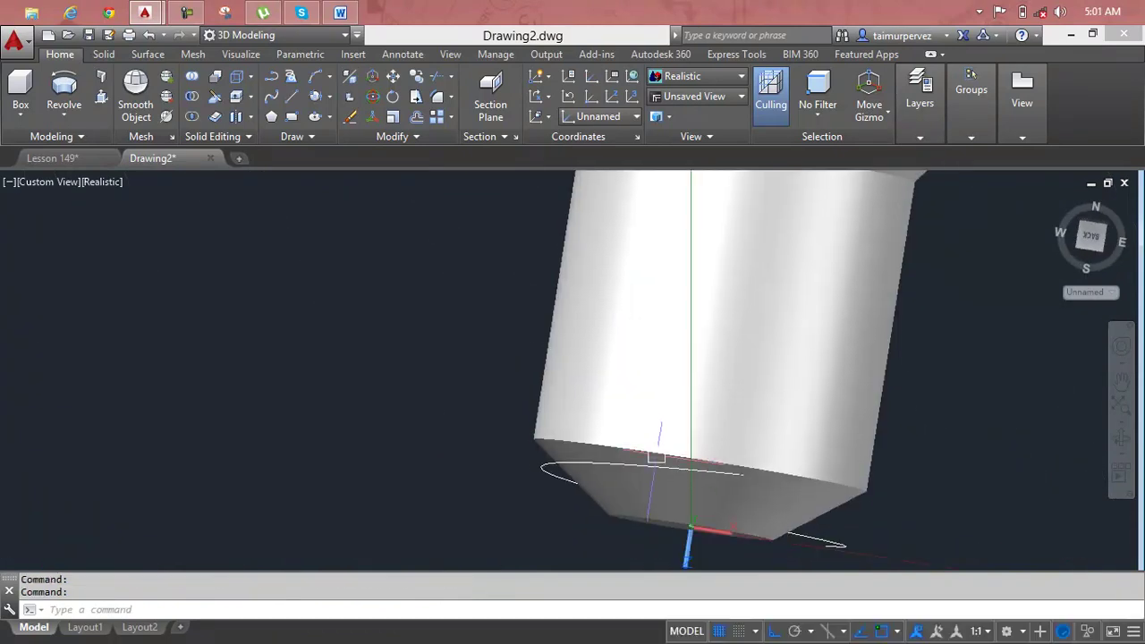
pyautogui.click(617, 461)
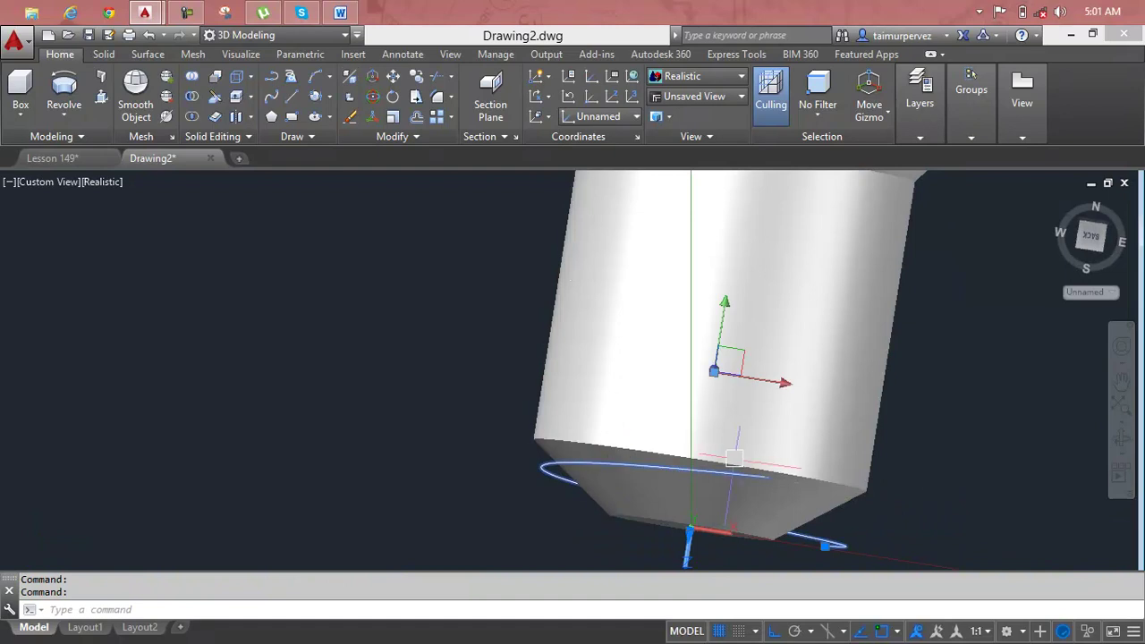
pyautogui.press('Delete')
# Step: Zoom and orbit to view the screw base up close from underneath
pyautogui.scroll(-5, 733, 461)
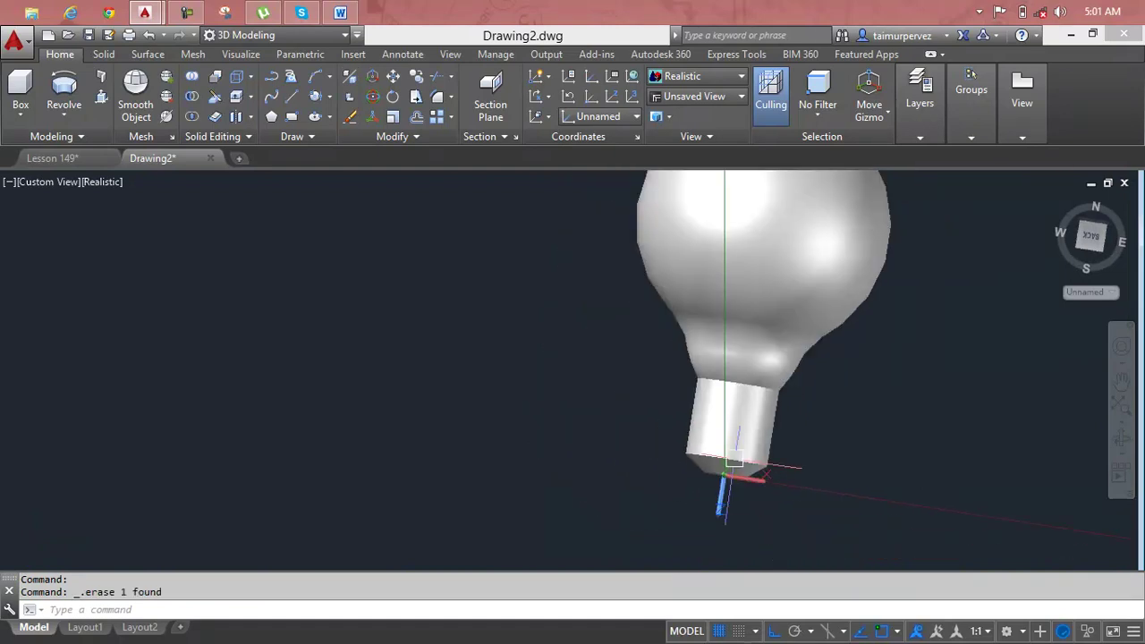
pyautogui.scroll(2, 751, 465)
pyautogui.scroll(3, 730, 483)
pyautogui.moveTo(759, 455)
pyautogui.keyDown('shift'); pyautogui.mouseDown(button='middle')
pyautogui.moveTo(766, 410)
pyautogui.moveTo(725, 444)
pyautogui.mouseUp(button='middle'); pyautogui.keyUp('shift')
pyautogui.scroll(2, 727, 444)
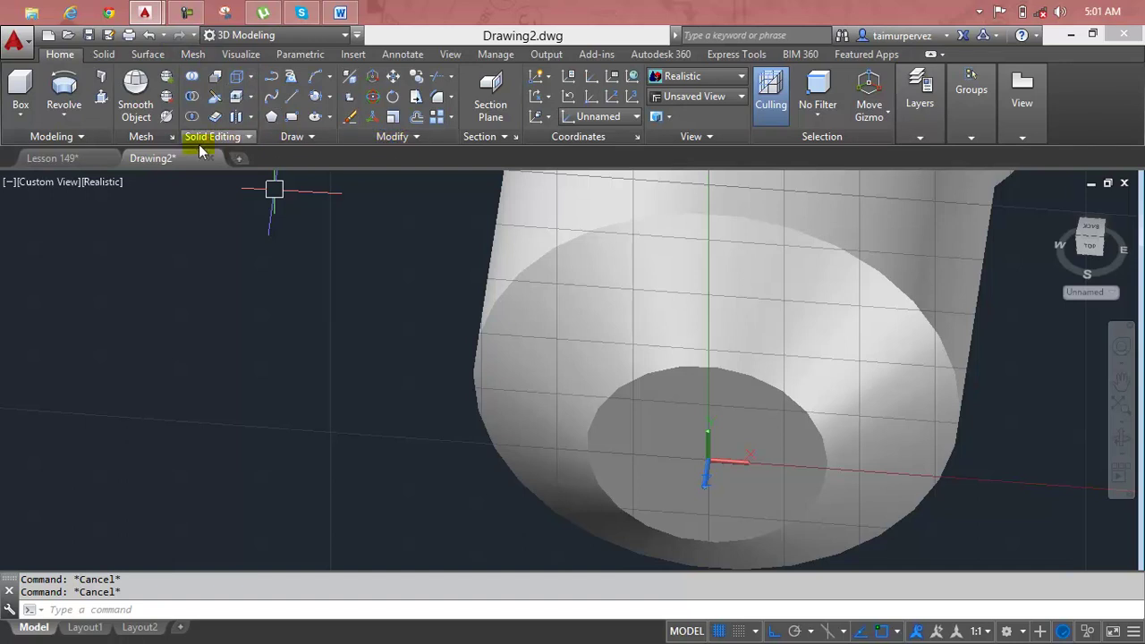
# Step: Start a new helix at the base centre with base and top radius 2
pyautogui.click(298, 142)
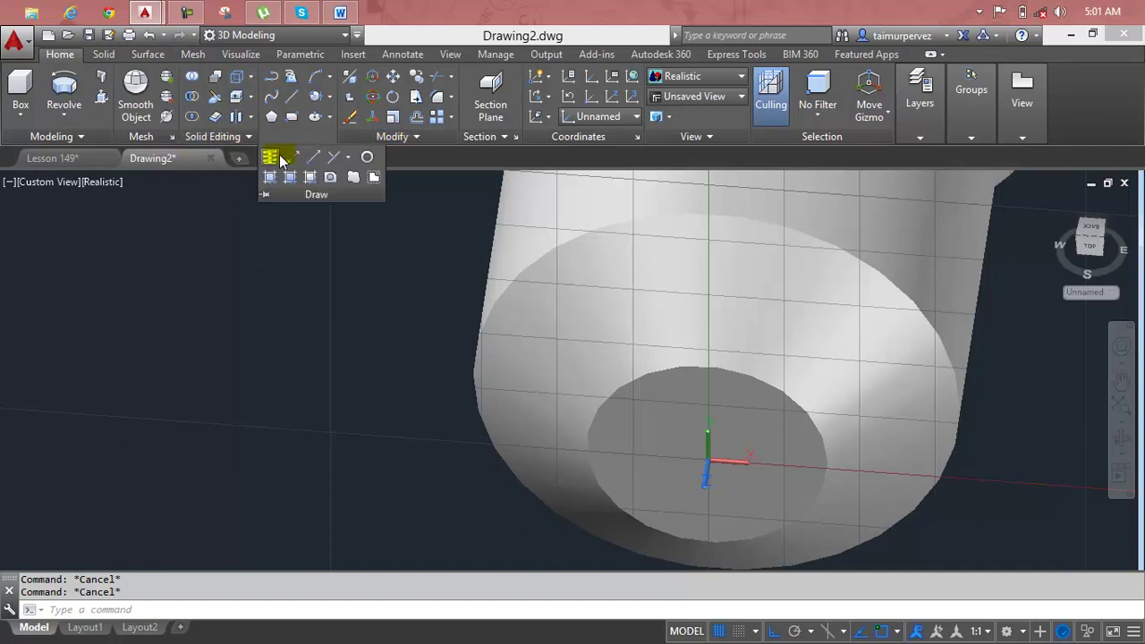
pyautogui.click(281, 159)
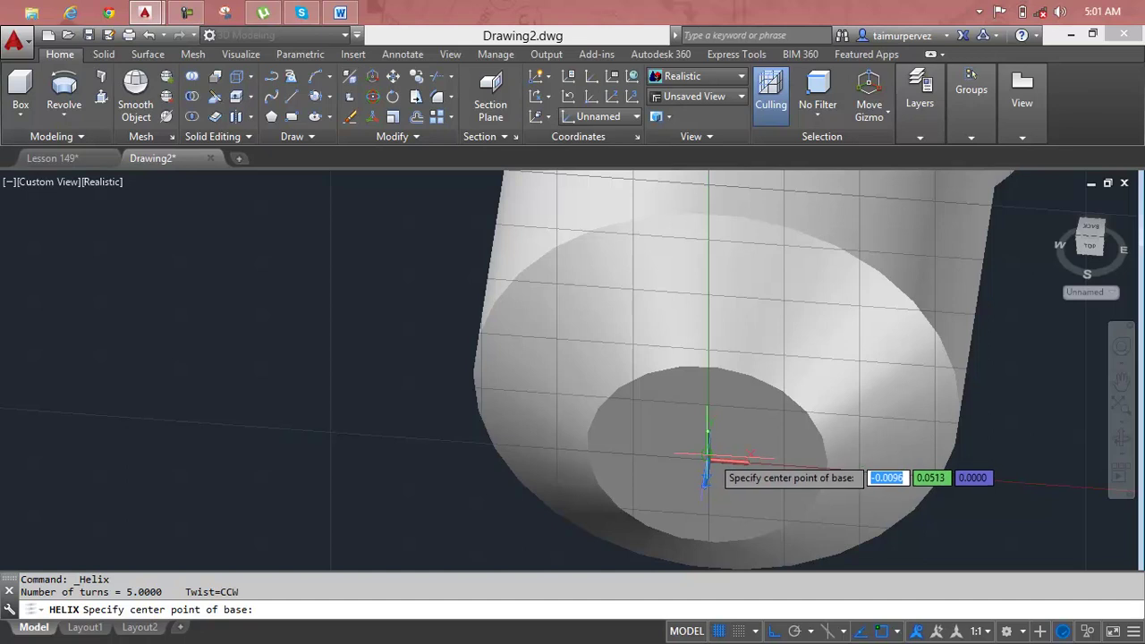
pyautogui.click(706, 458)
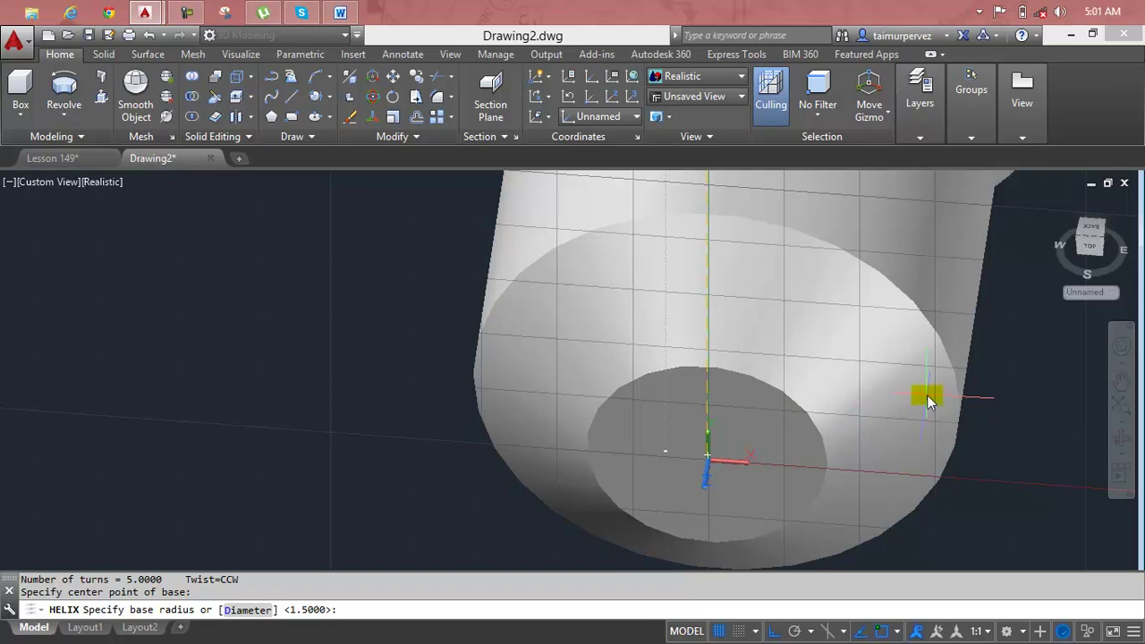
pyautogui.write('2')
pyautogui.press('Return')
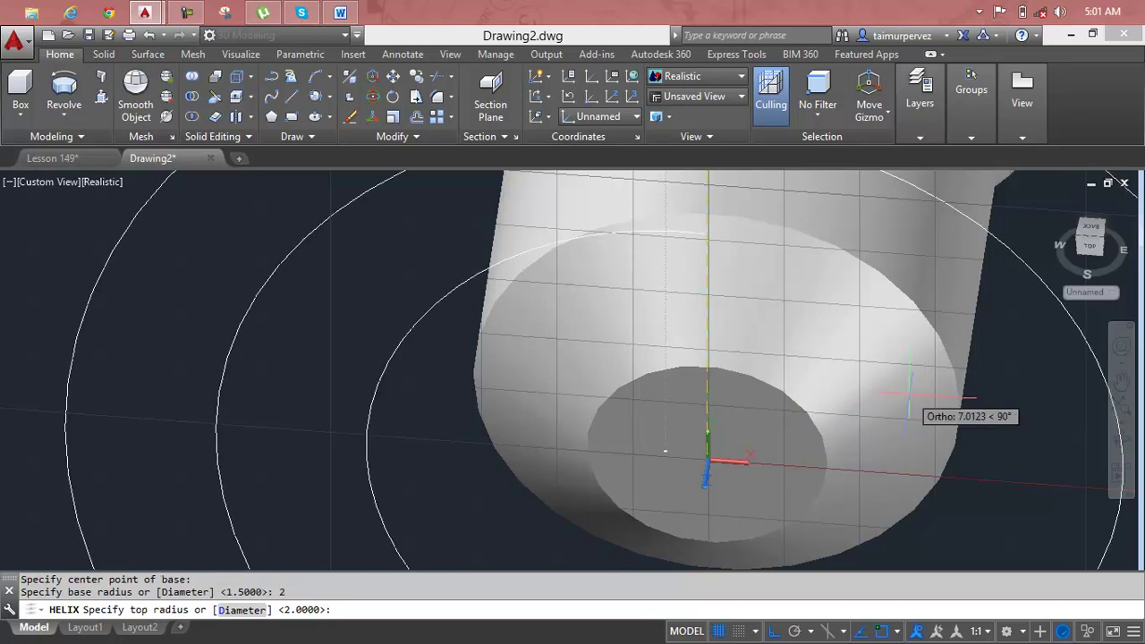
pyautogui.press('Return')
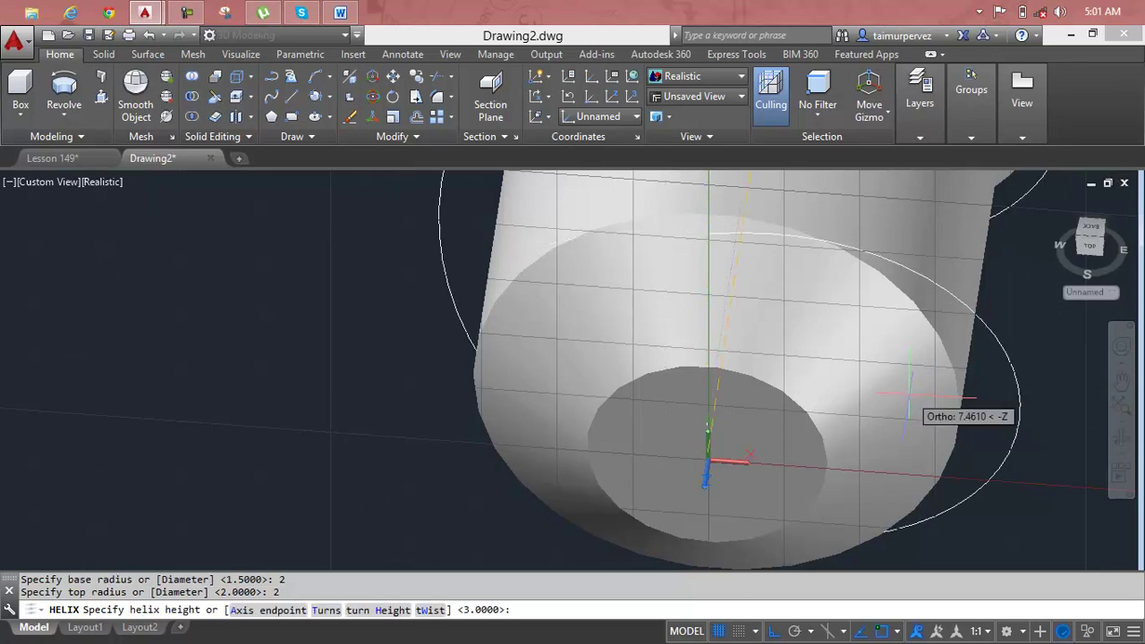
# Step: Set the helix to 5 turns and height 3 around the screw base
pyautogui.moveTo(909, 399); pyautogui.dragTo(815, 523, button='middle')
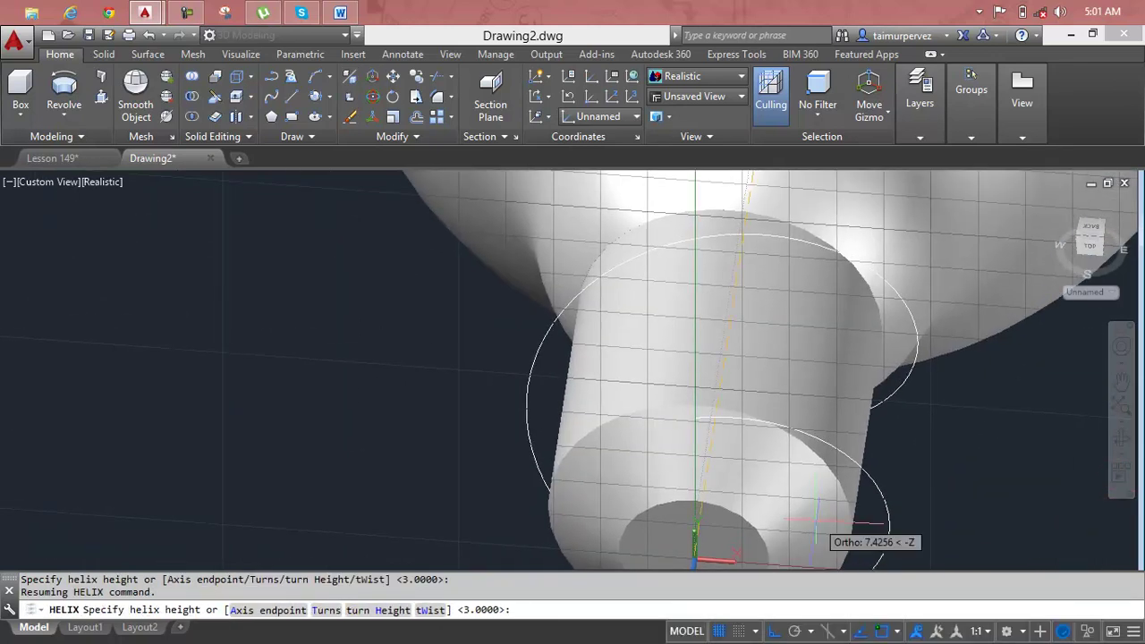
pyautogui.write('t')
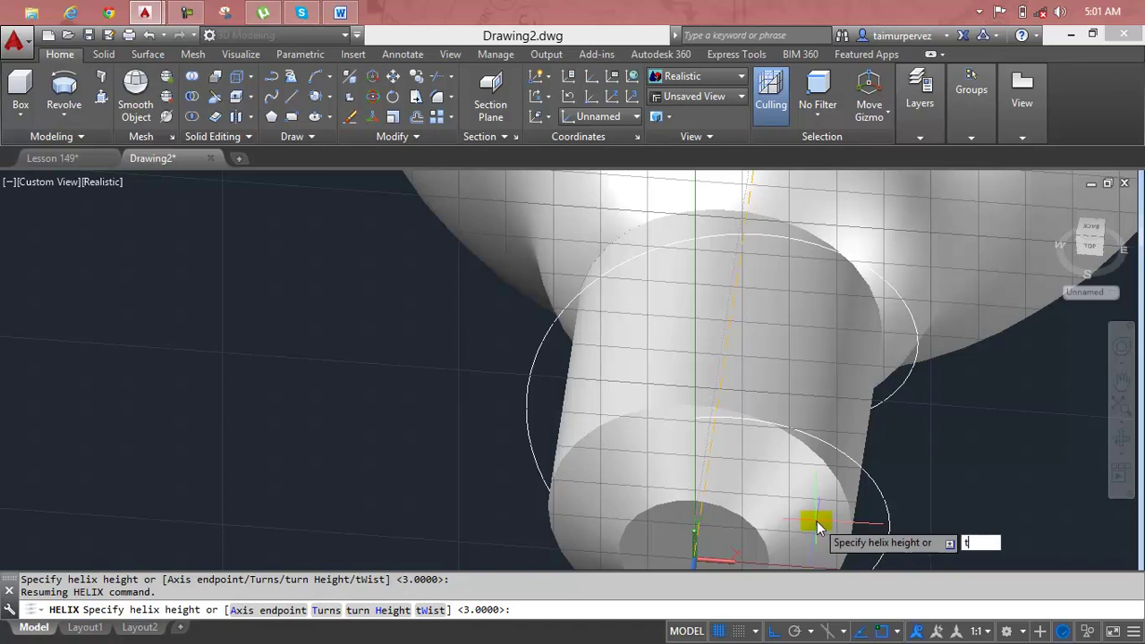
pyautogui.press('Return')
pyautogui.write('5')
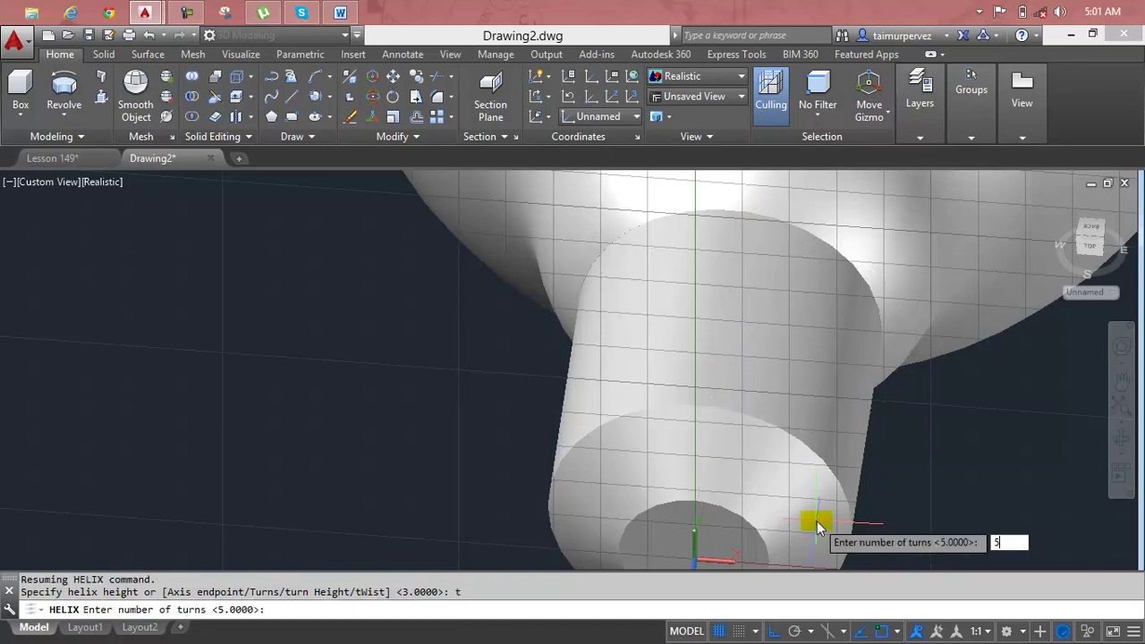
pyautogui.press('Return')
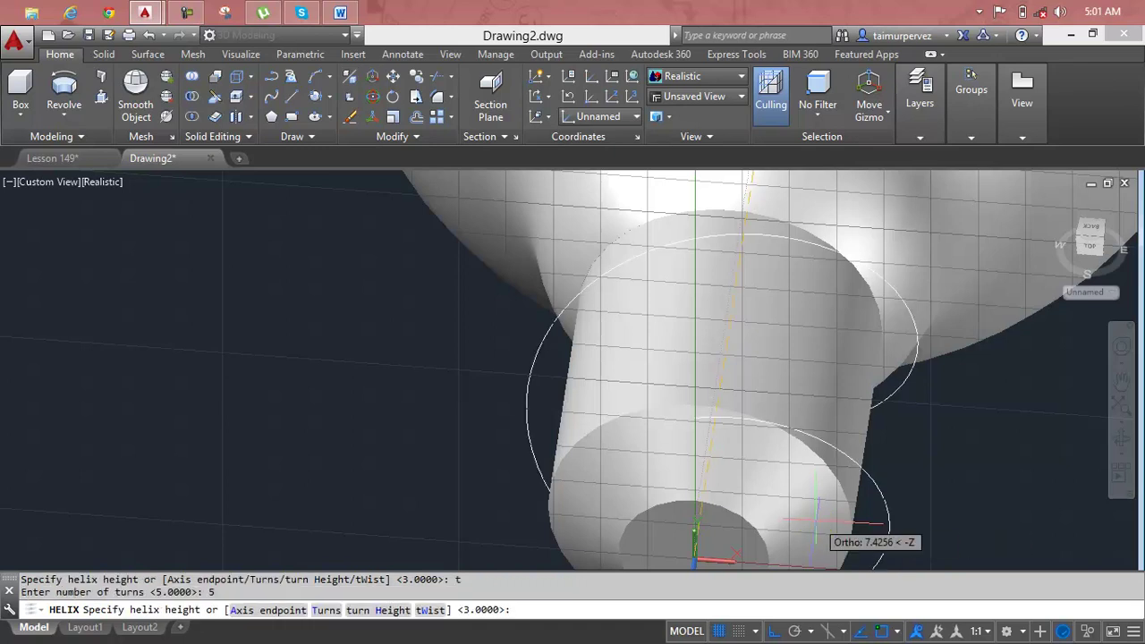
pyautogui.scroll(-3, 813, 523)
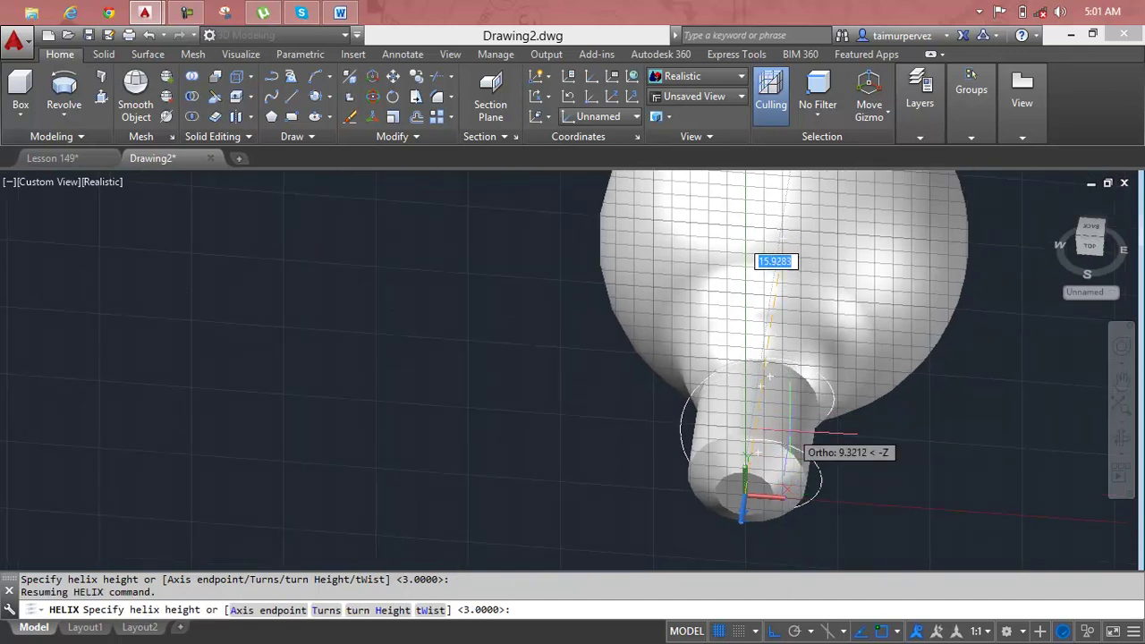
pyautogui.write('3')
pyautogui.press('Return')
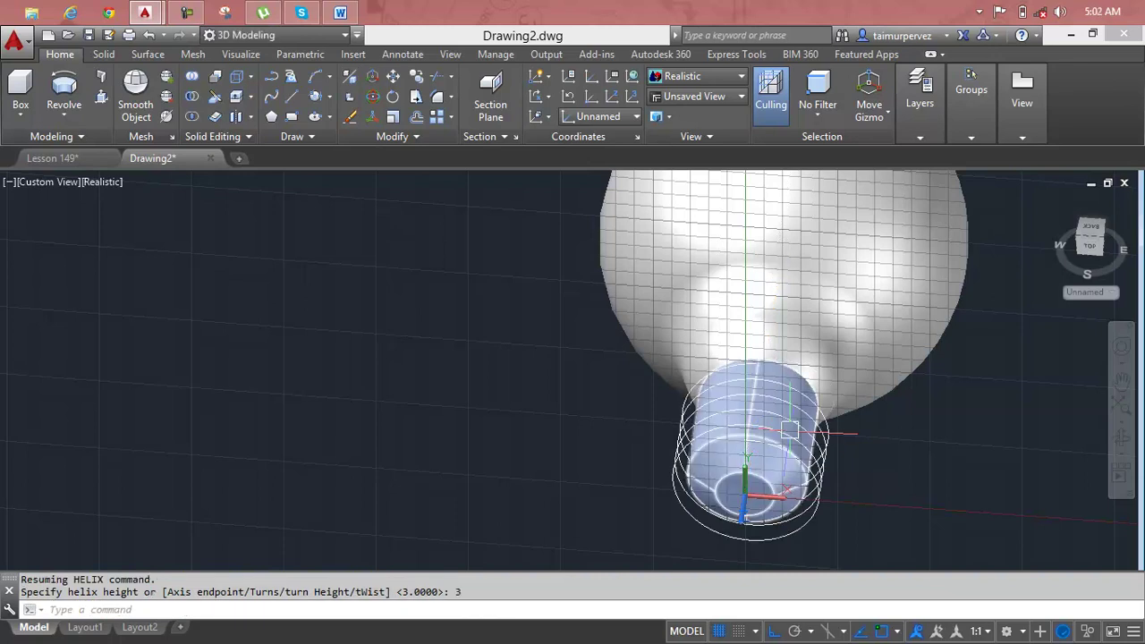
# Step: Zoom and pan to frame the whole bulb with its new helix
pyautogui.scroll(-2, 830, 425)
pyautogui.scroll(4, 832, 447)
pyautogui.scroll(2, 842, 465)
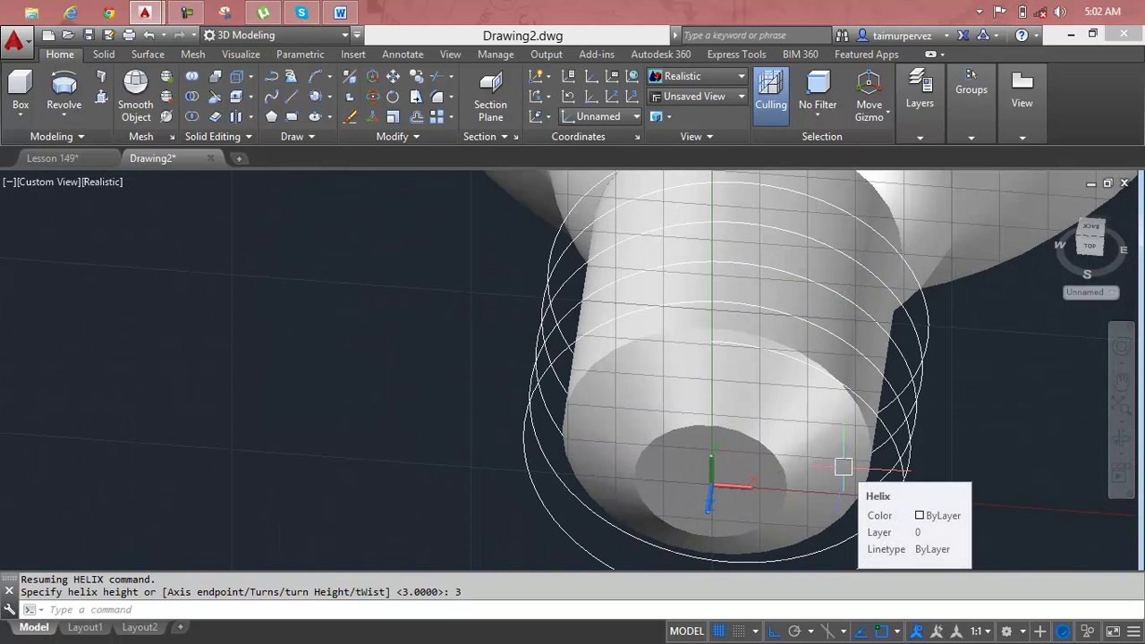
pyautogui.scroll(-4, 843, 466)
pyautogui.moveTo(843, 470); pyautogui.dragTo(570, 473, button='middle')
pyautogui.press('Escape')
pyautogui.press('Escape')
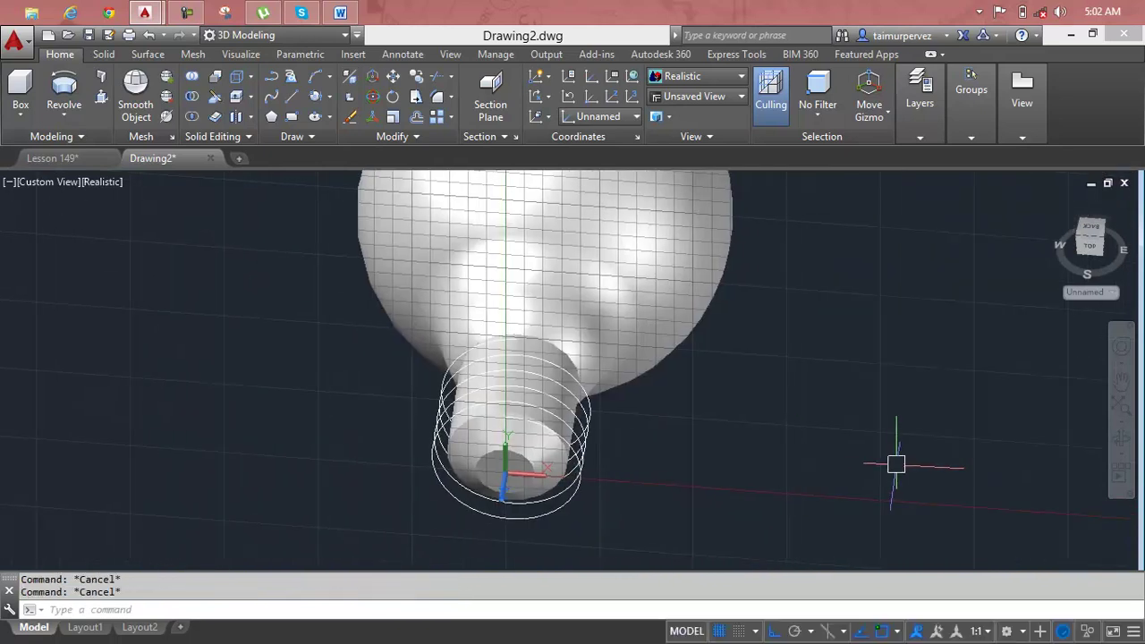
pyautogui.write('c')
pyautogui.press('Return')
pyautogui.click(870, 409)
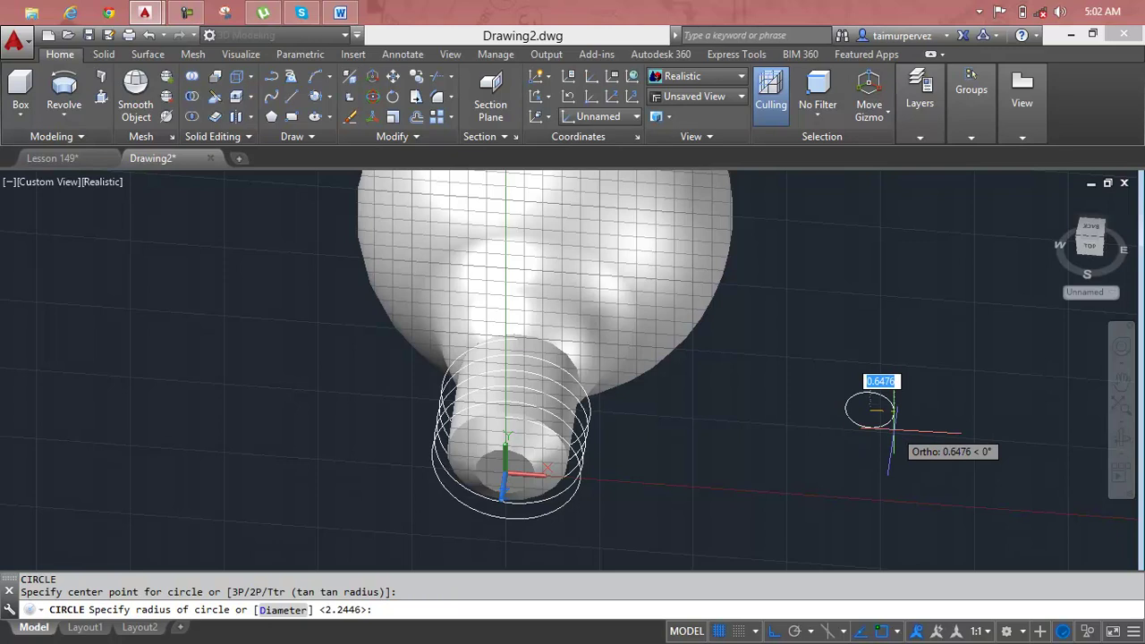
pyautogui.write('3')
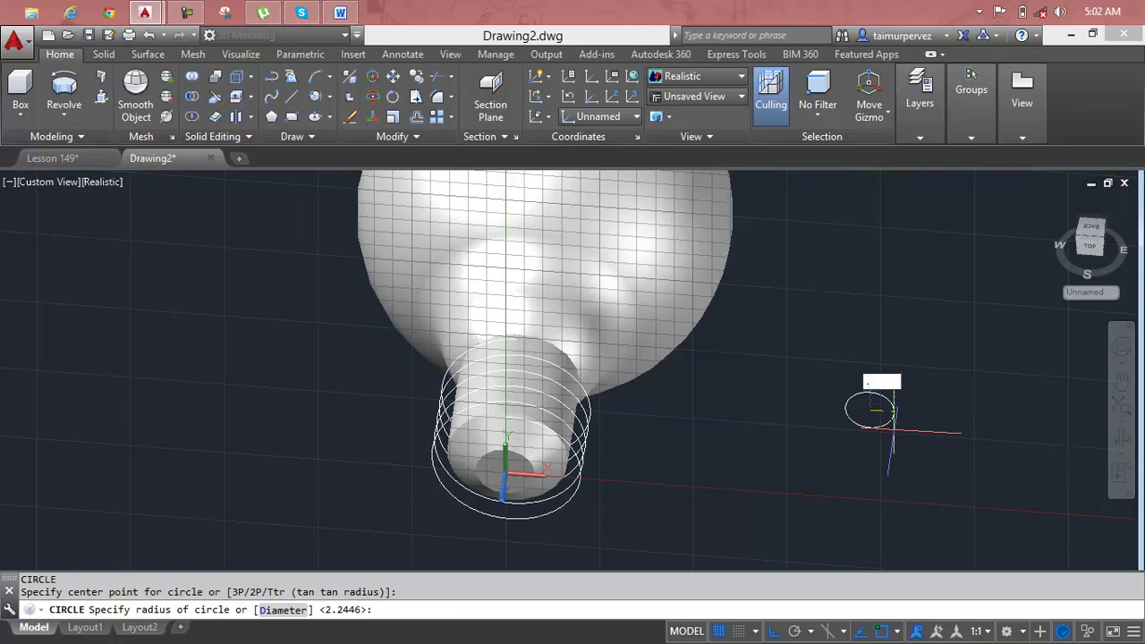
pyautogui.write('4')
pyautogui.press('Return')
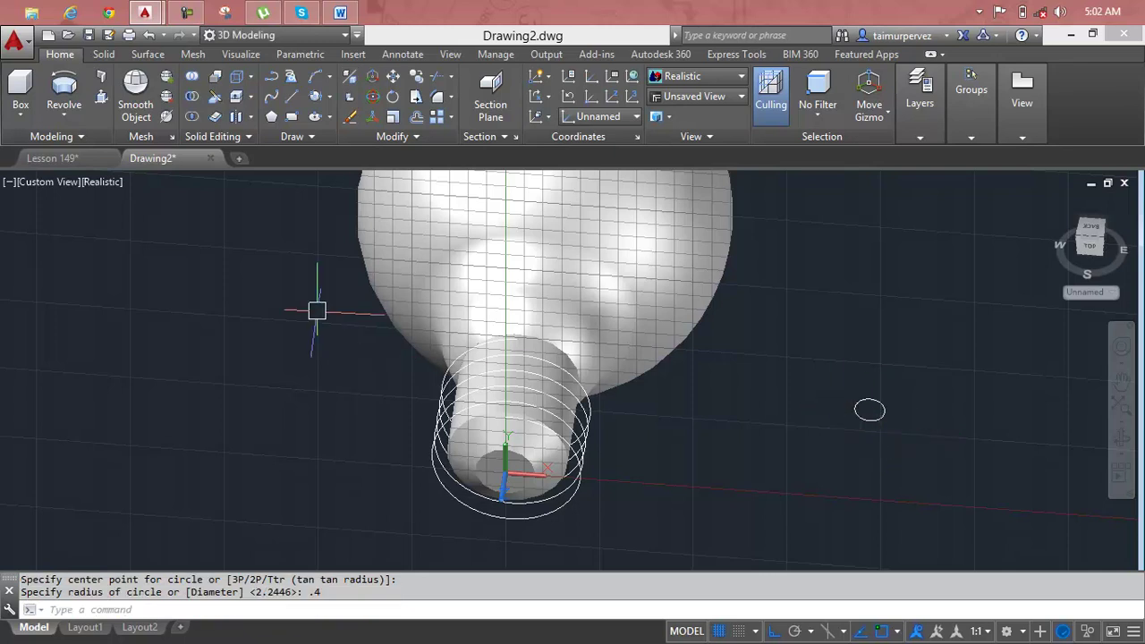
pyautogui.click(69, 121)
pyautogui.click(67, 244)
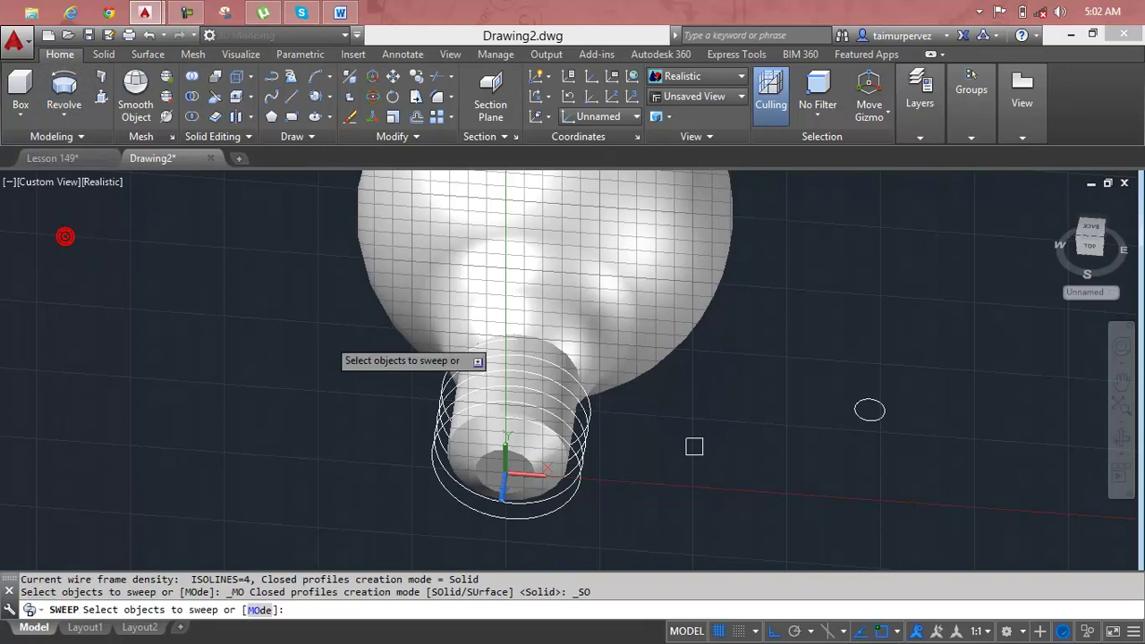
pyautogui.click(870, 401)
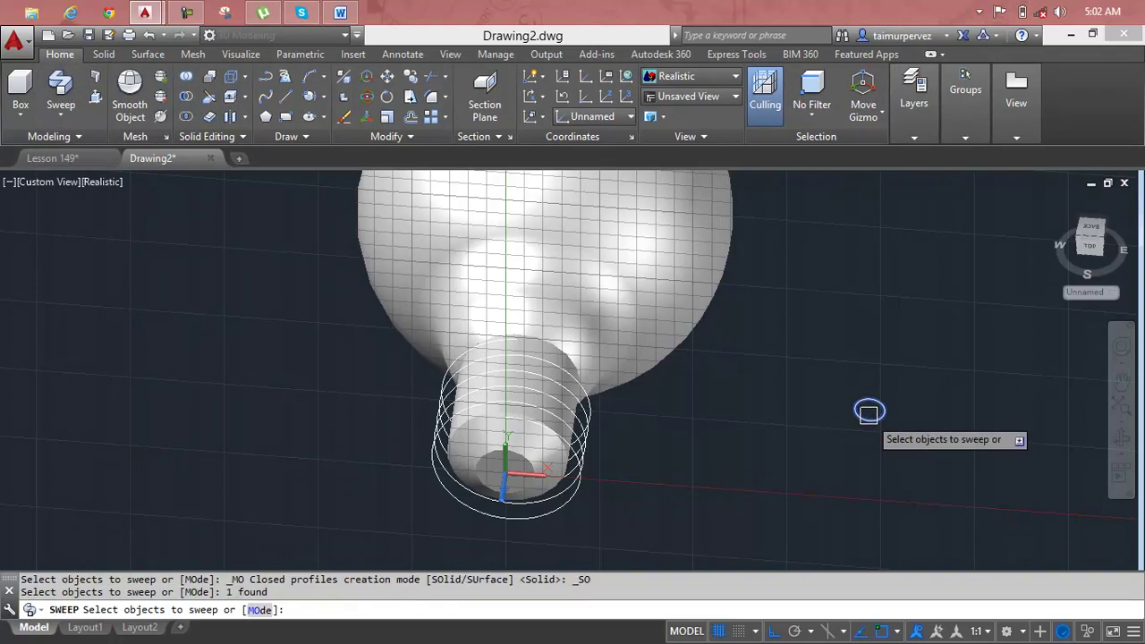
pyautogui.press('Return')
pyautogui.click(565, 507)
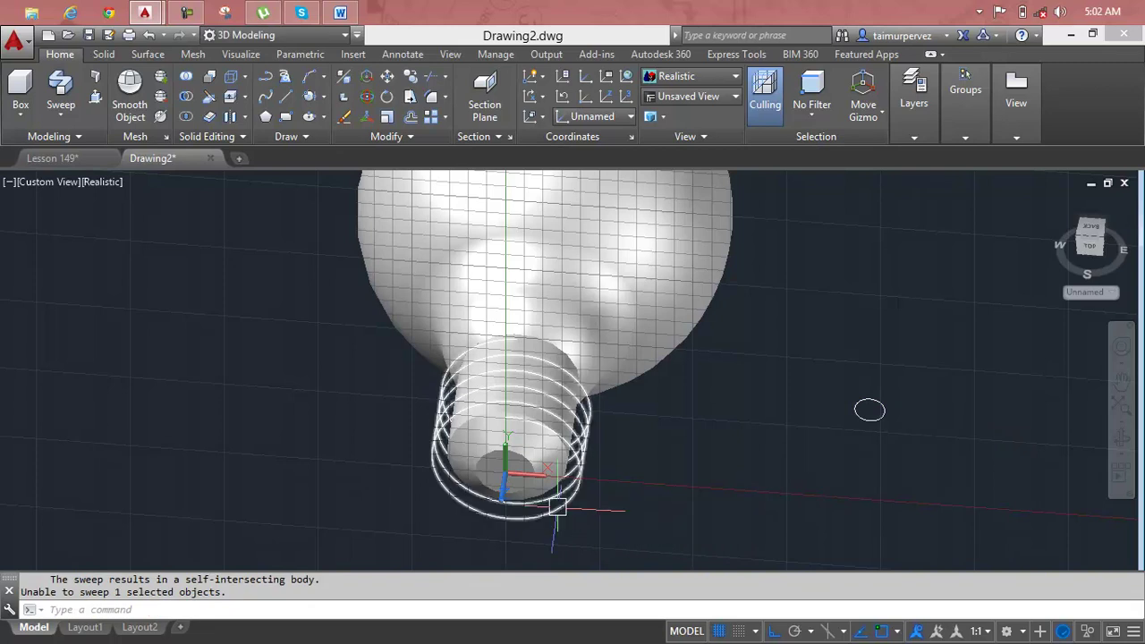
pyautogui.click(921, 403)
pyautogui.click(817, 439)
pyautogui.press('Delete')
# Step: Draw a trial circle of radius 2 beside the bulb, then delete it
pyautogui.press('Escape')
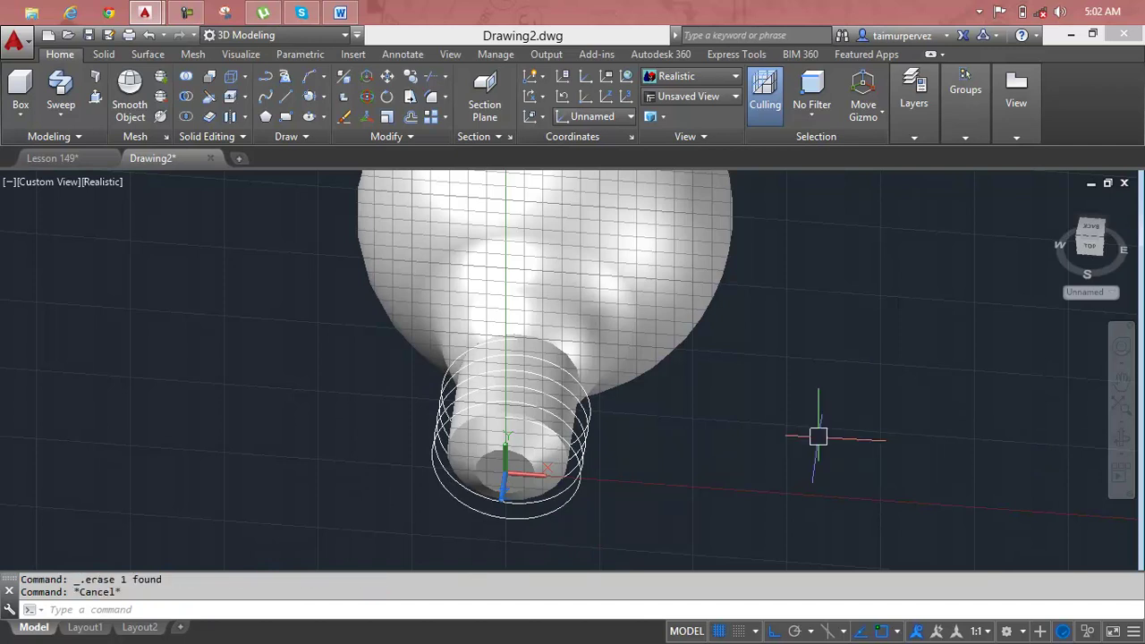
pyautogui.write('c')
pyautogui.press('Return')
pyautogui.click(764, 421)
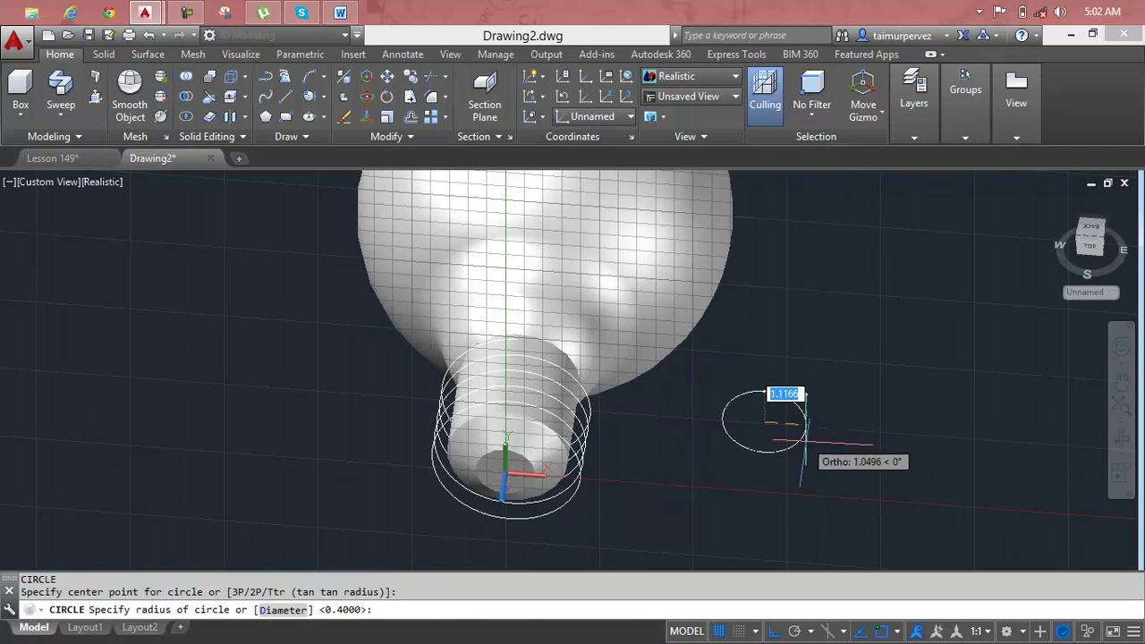
pyautogui.write('2.7')
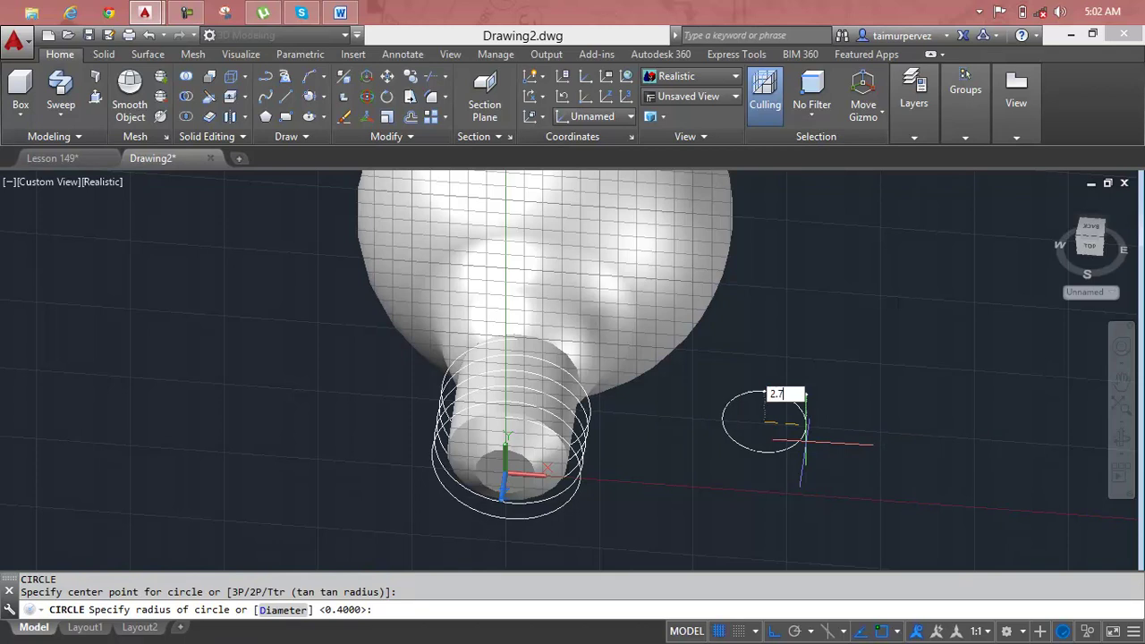
pyautogui.press('Return')
pyautogui.click(816, 360)
pyautogui.press('Delete')
# Step: Draw a small circle of radius 0.27 beside the bulb
pyautogui.press('Return')
pyautogui.click(818, 385)
pyautogui.press('BackSpace')
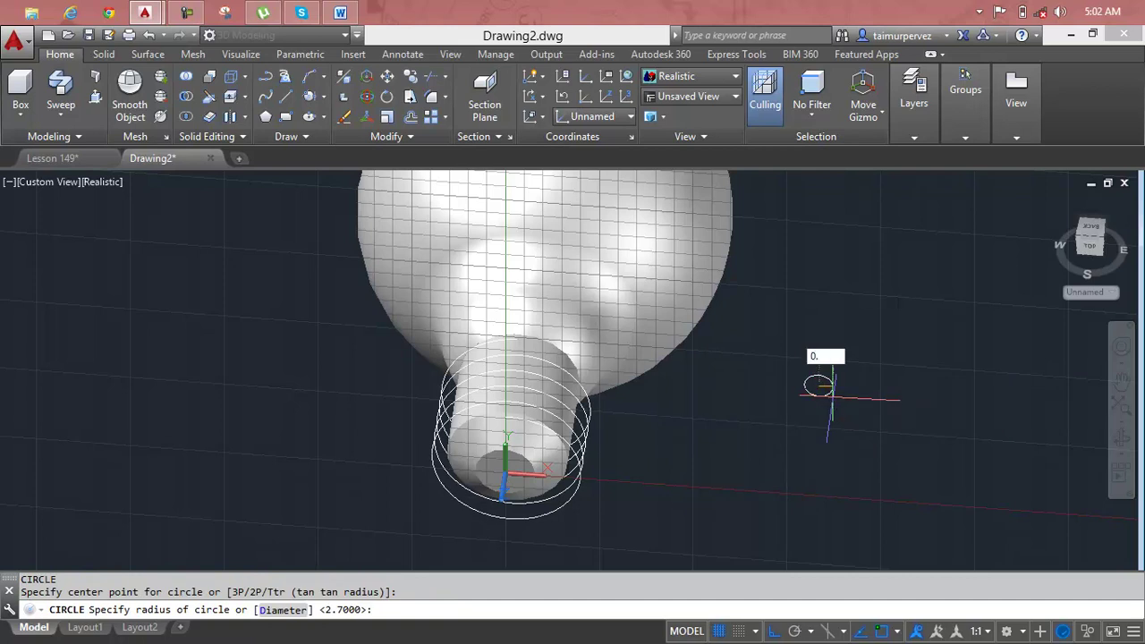
pyautogui.press('Return')
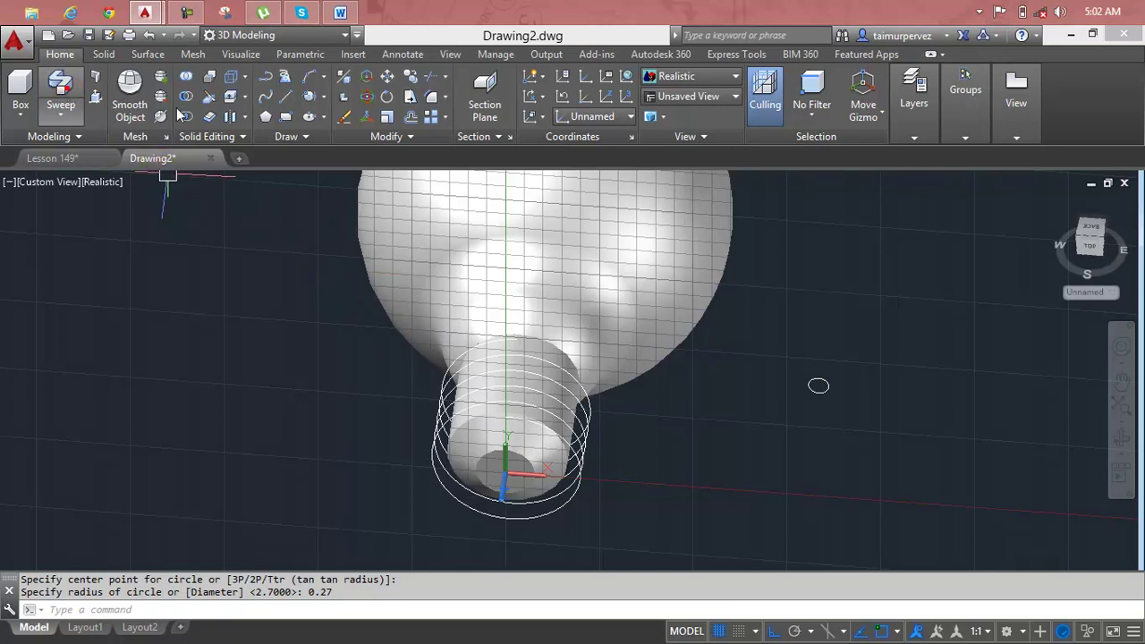
# Step: Sweep the 0.27 circle along the helix into a coiled thread solid
pyautogui.click(68, 92)
pyautogui.click(822, 391)
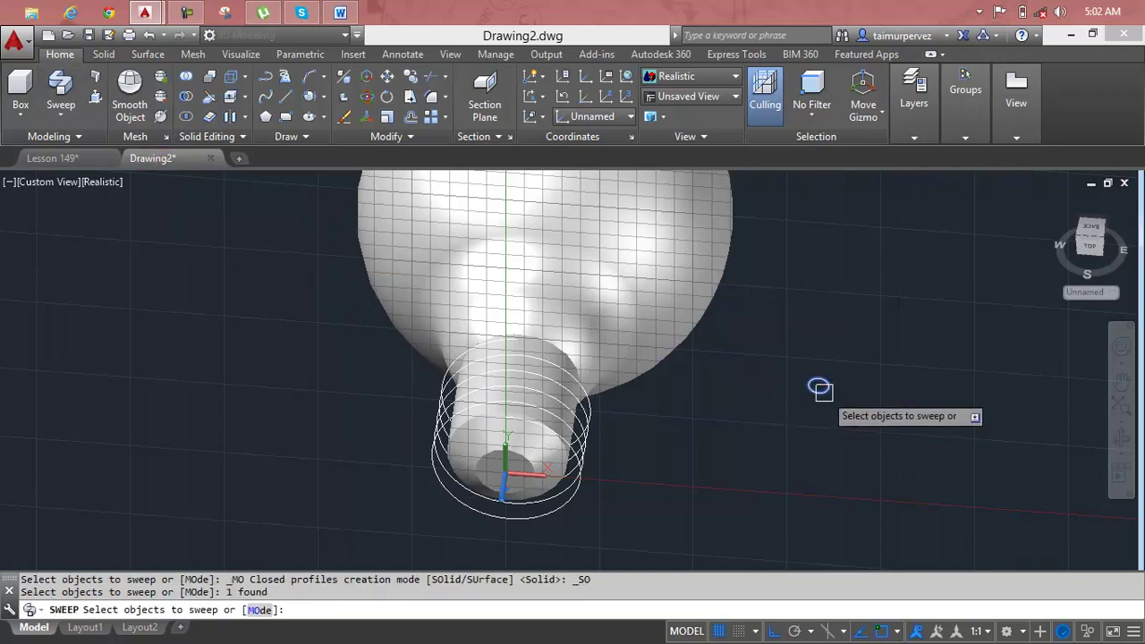
pyautogui.press('Return')
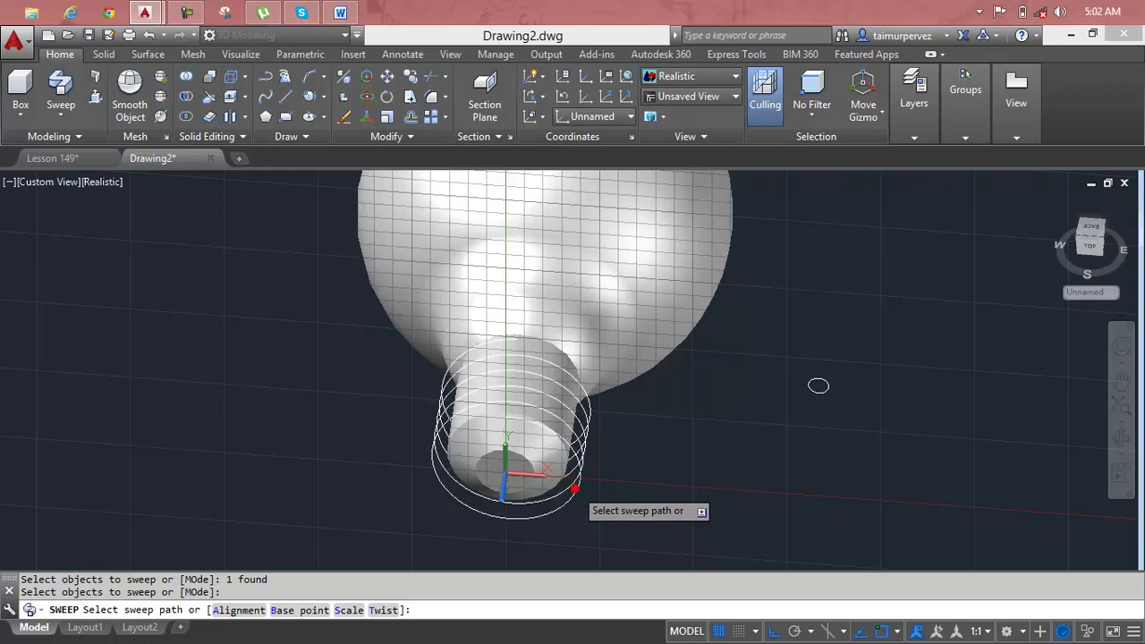
pyautogui.click(586, 447)
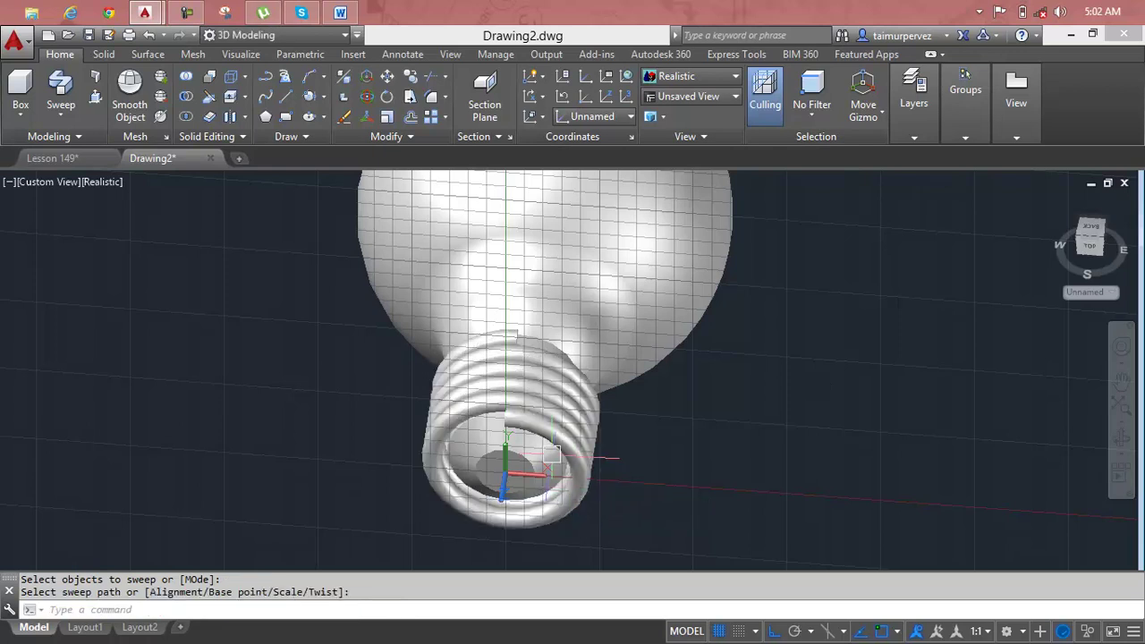
pyautogui.scroll(4, 540, 438)
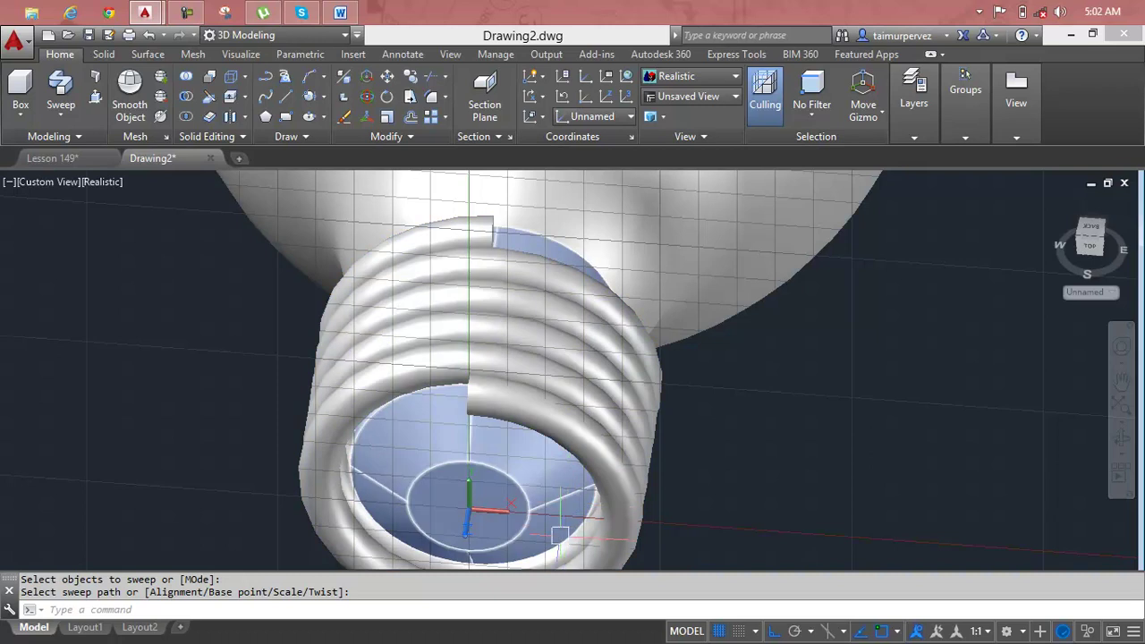
pyautogui.click(561, 536)
pyautogui.moveTo(561, 501)
pyautogui.keyDown('shift'); pyautogui.mouseDown(button='middle')
pyautogui.moveTo(569, 365)
pyautogui.moveTo(564, 468)
pyautogui.mouseUp(button='middle'); pyautogui.keyUp('shift')
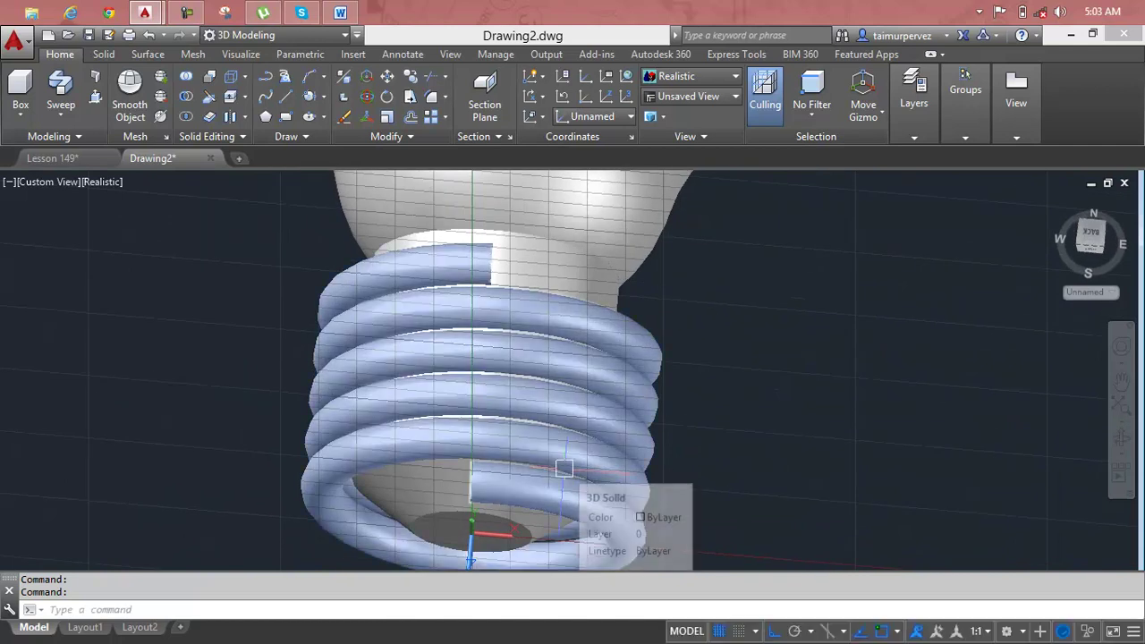
# Step: Undo the swept coil and erase the old helix
pyautogui.hotkey('ctrl', 'z')
pyautogui.hotkey('ctrl', 'z')
pyautogui.hotkey('ctrl', 'z')
pyautogui.hotkey('ctrl', 'z')
pyautogui.click(581, 439)
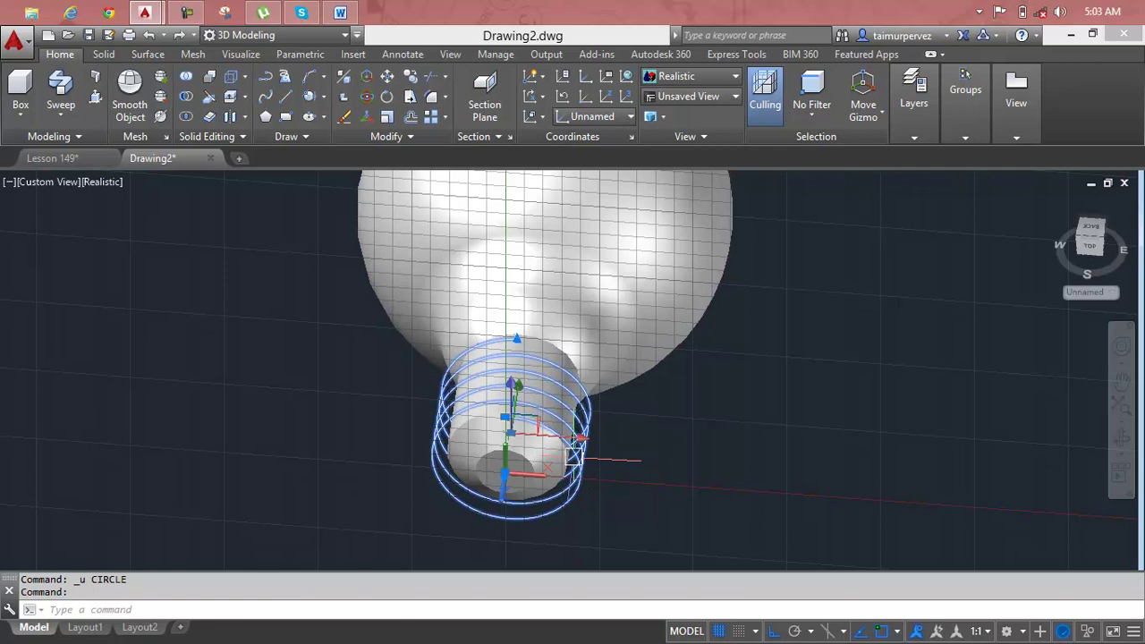
pyautogui.press('Delete')
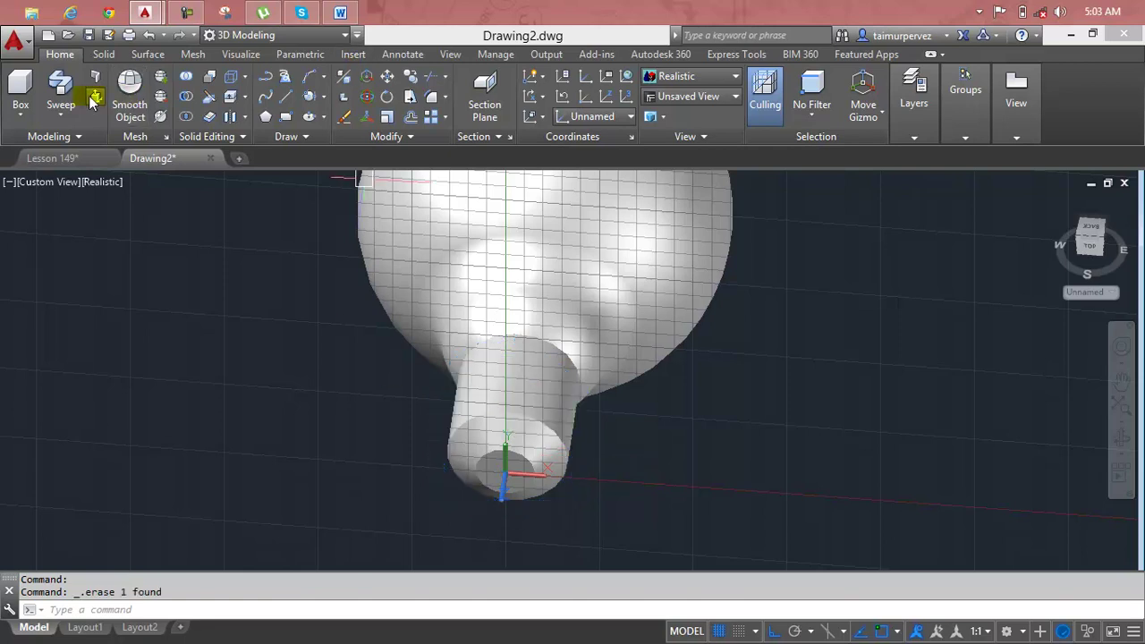
# Step: Start a new helix centred on the base with base and top radius 1.8
pyautogui.click(281, 141)
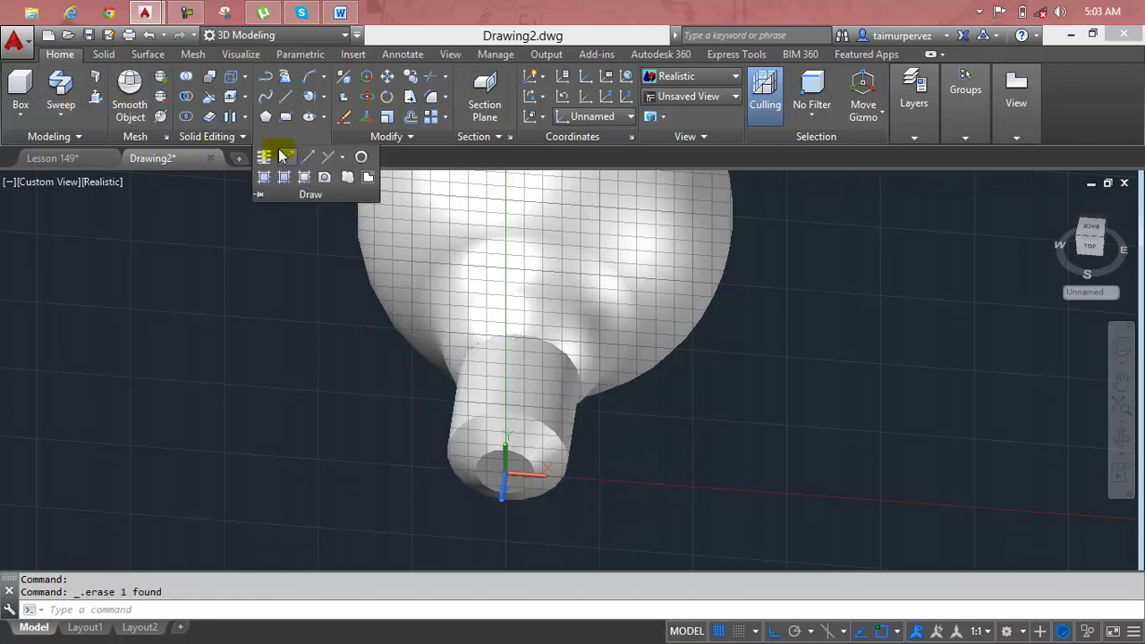
pyautogui.click(266, 157)
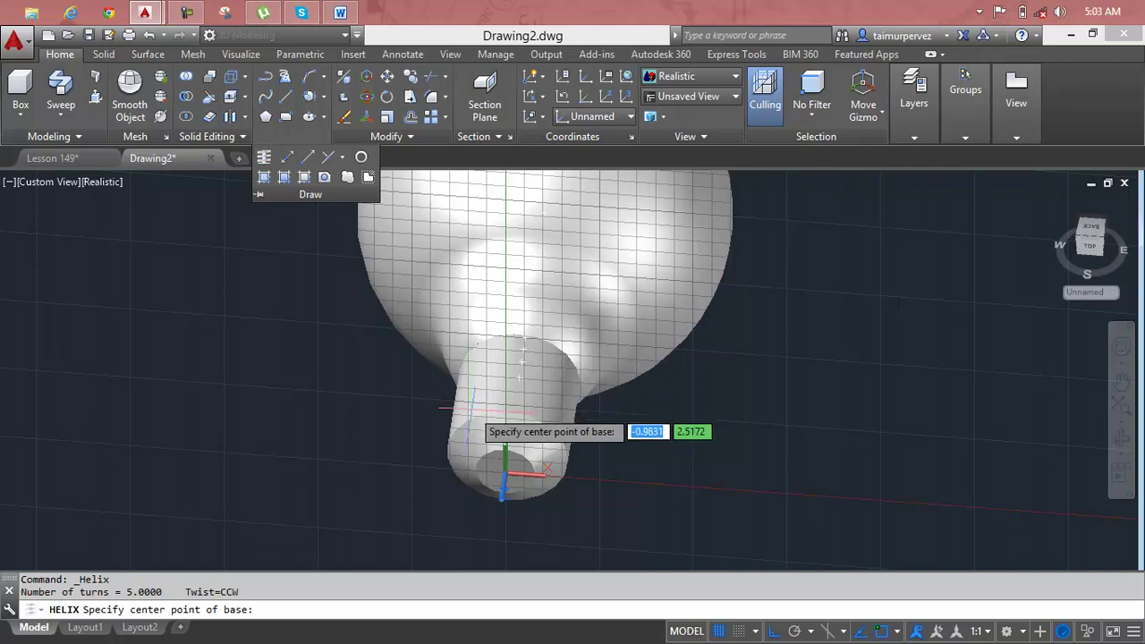
pyautogui.click(504, 470)
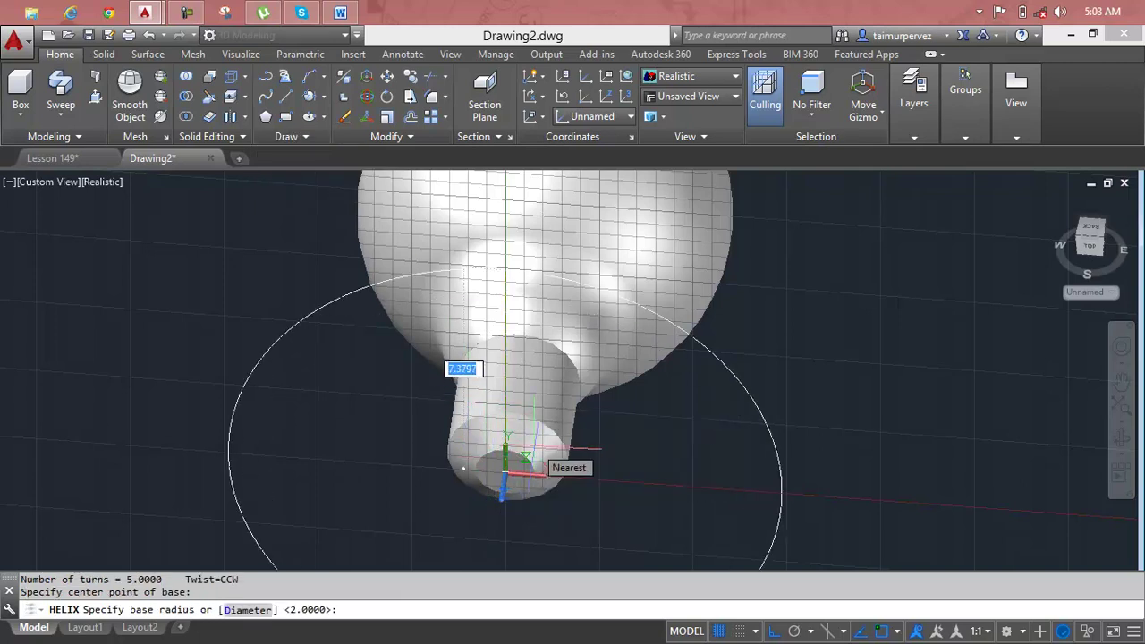
pyautogui.write('1.')
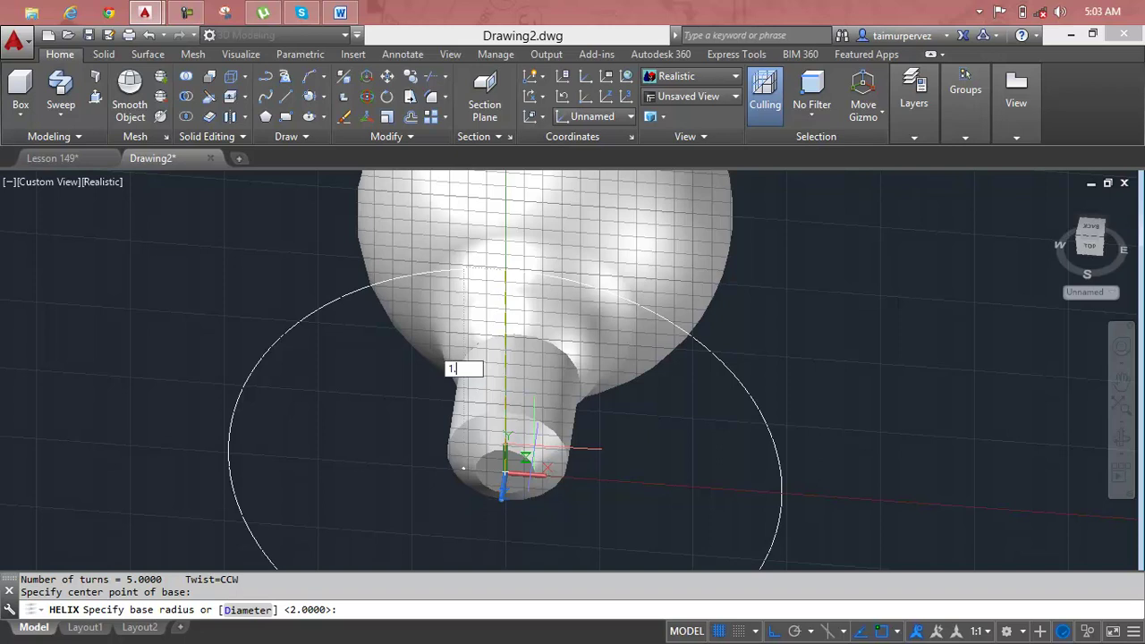
pyautogui.press('Return')
pyautogui.write('1')
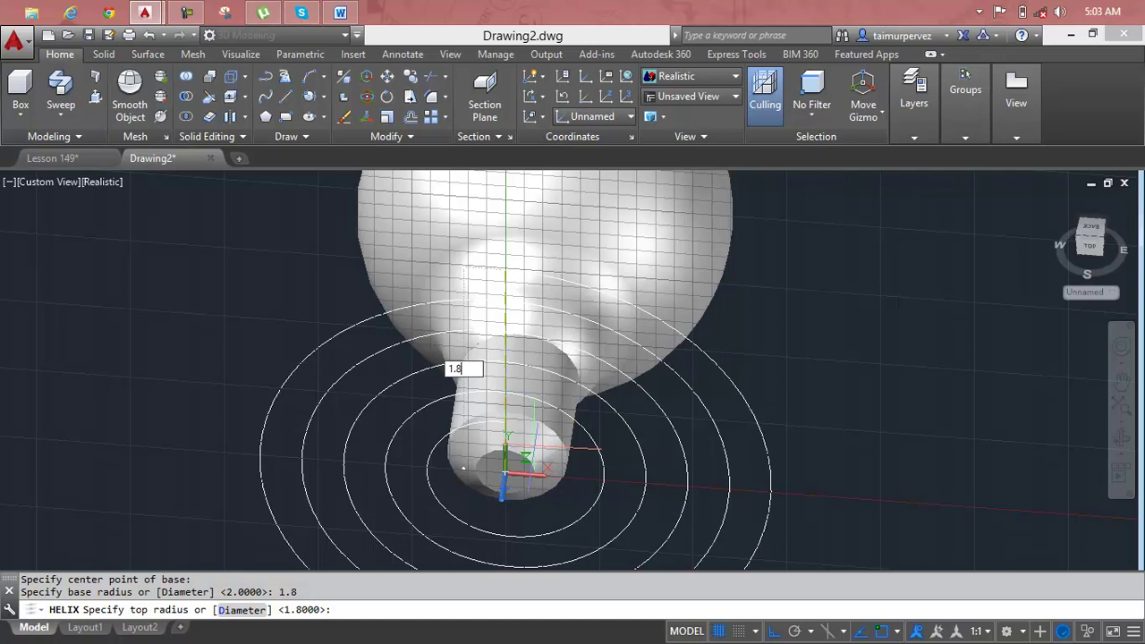
pyautogui.press('Return')
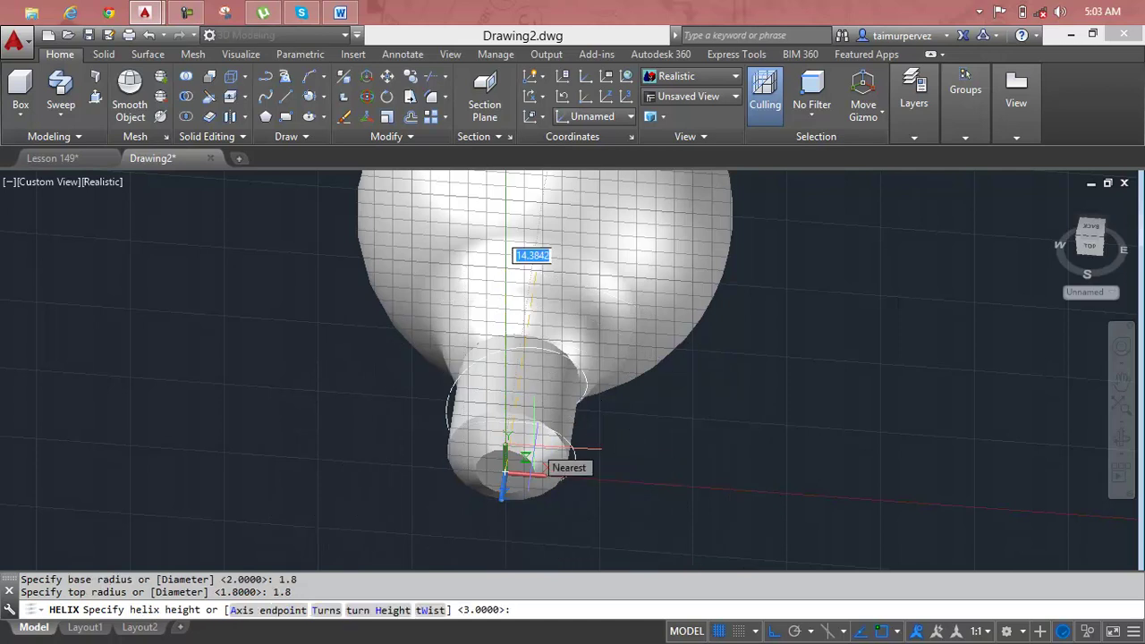
# Step: Give the new helix 5 turns and a height of 3
pyautogui.write('t')
pyautogui.press('Return')
pyautogui.write('5')
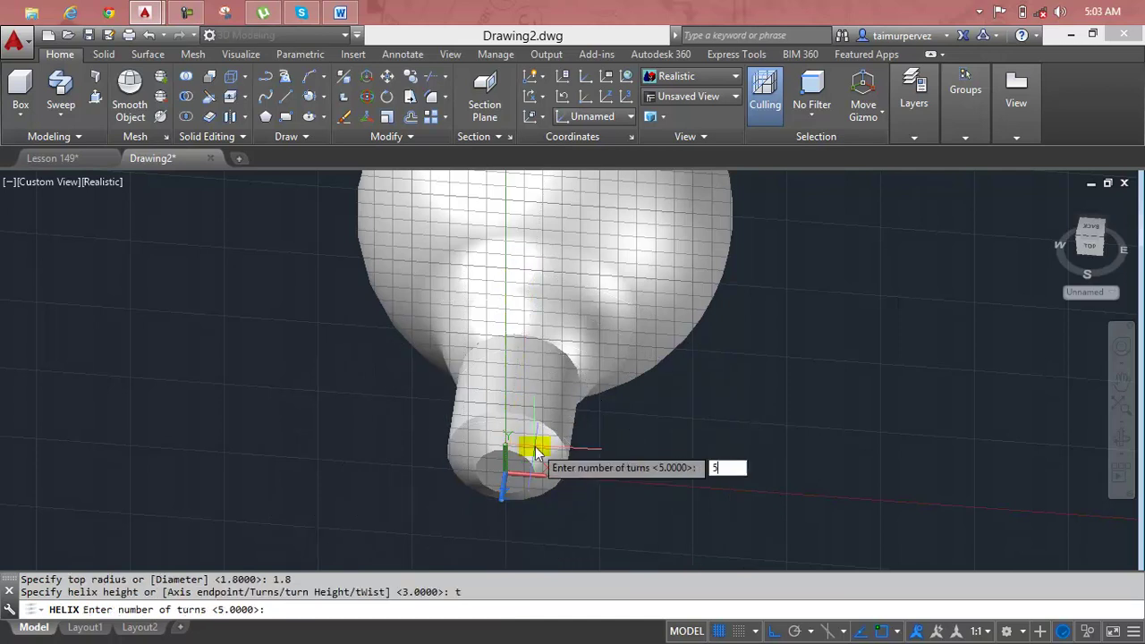
pyautogui.press('Return')
pyautogui.write('3')
pyautogui.press('Return')
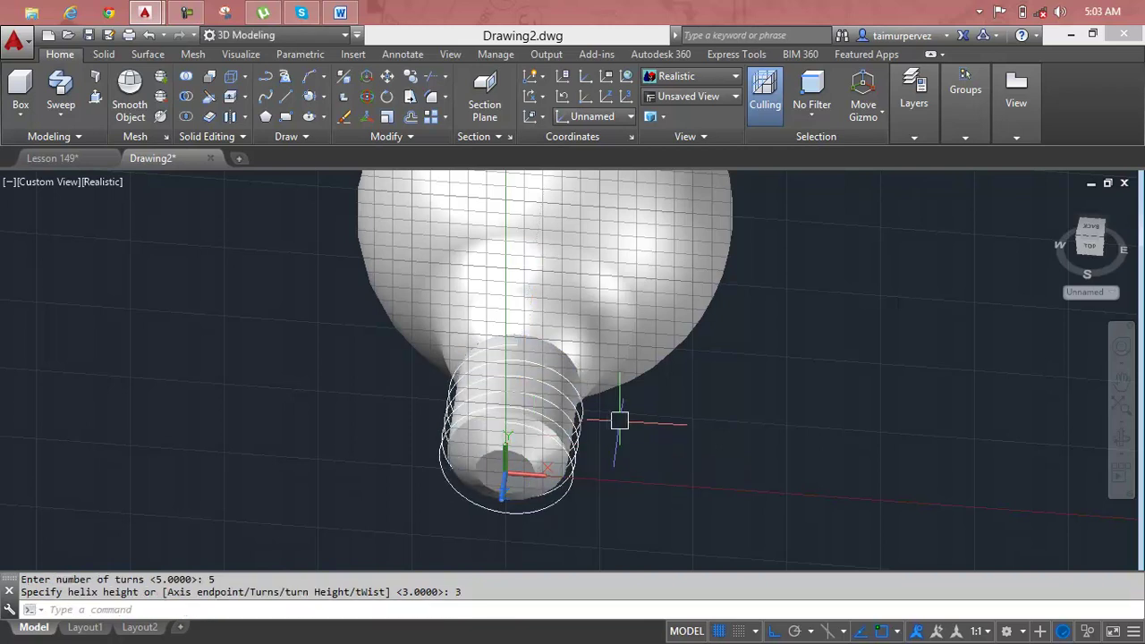
pyautogui.press('Escape')
pyautogui.press('Escape')
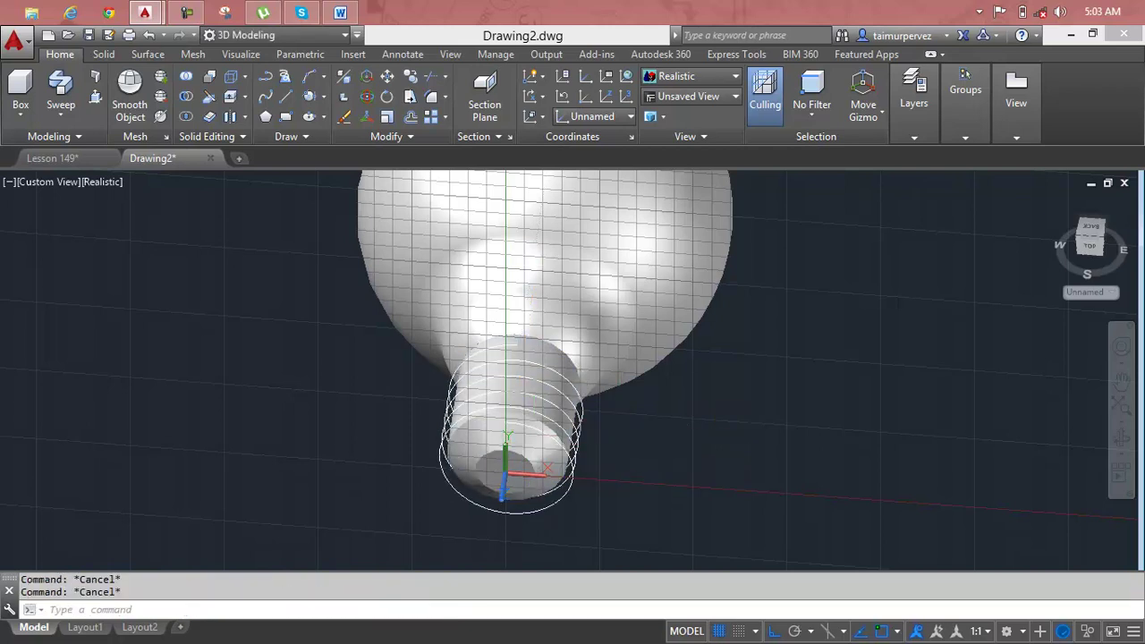
pyautogui.write('c')
pyautogui.press('Return')
# Step: Draw a 0.28-radius circle beside the bulb and sweep it along the helix into a coil
pyautogui.click(771, 417)
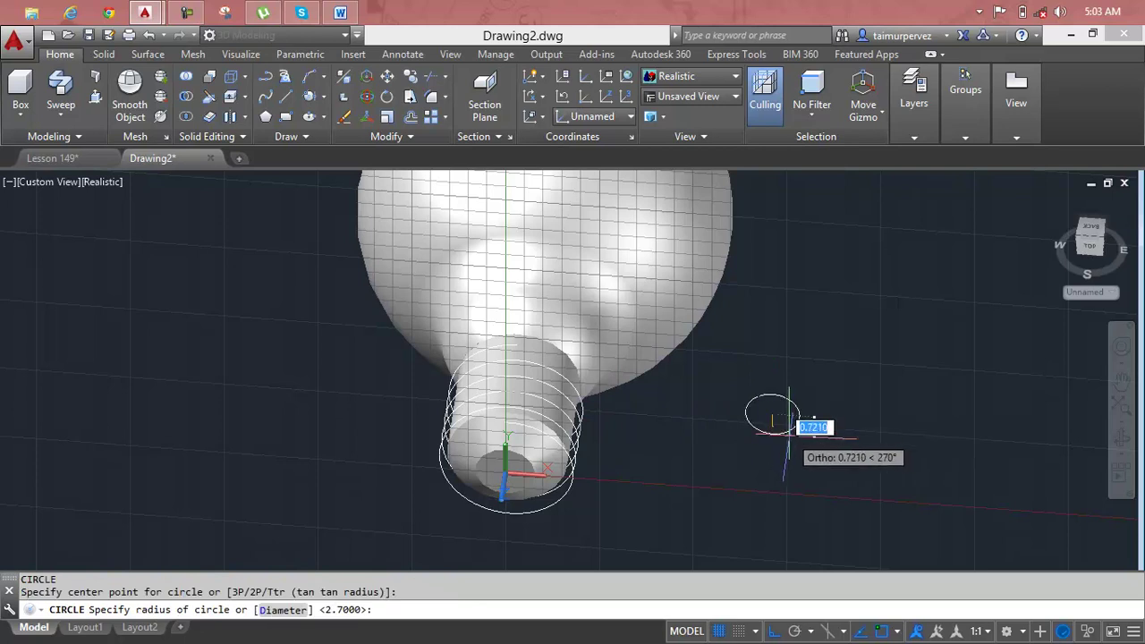
pyautogui.write('0')
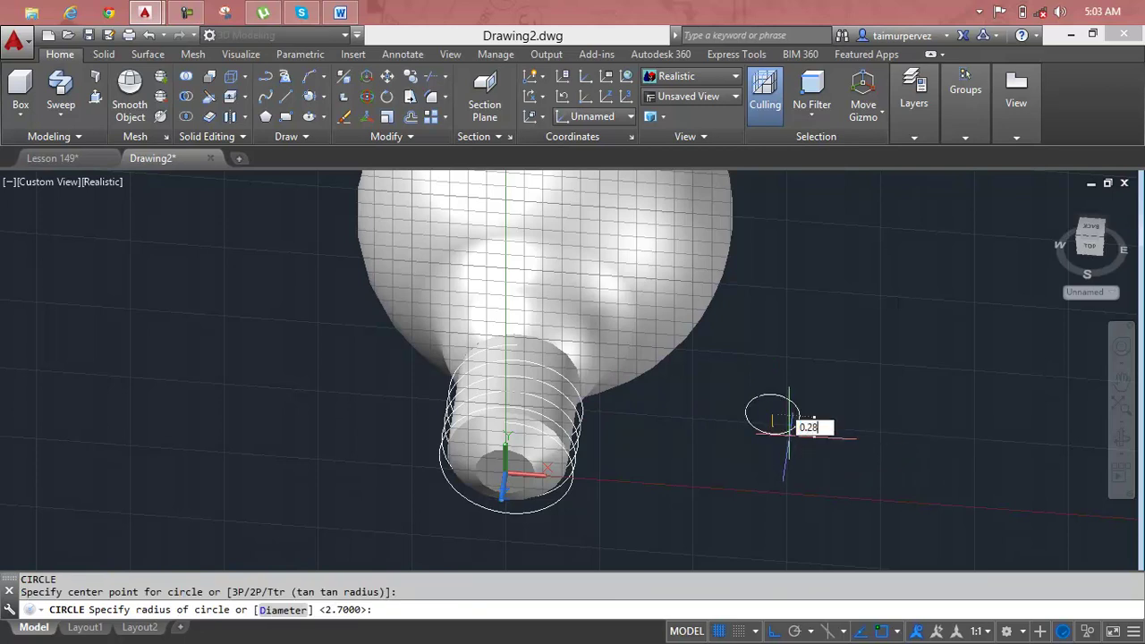
pyautogui.press('Return')
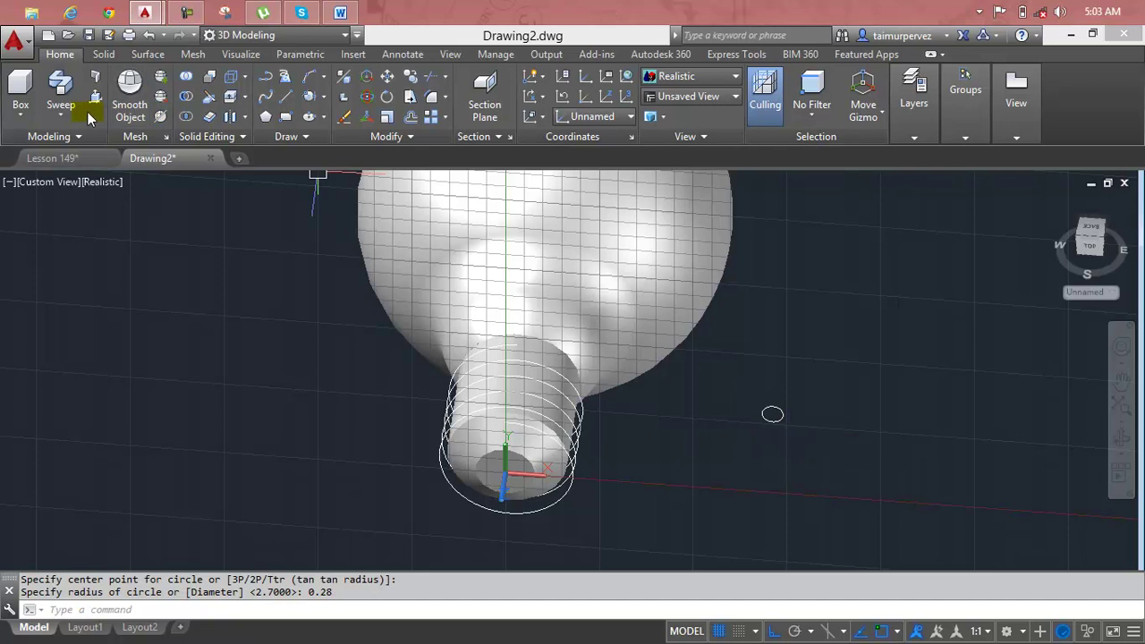
pyautogui.click(60, 89)
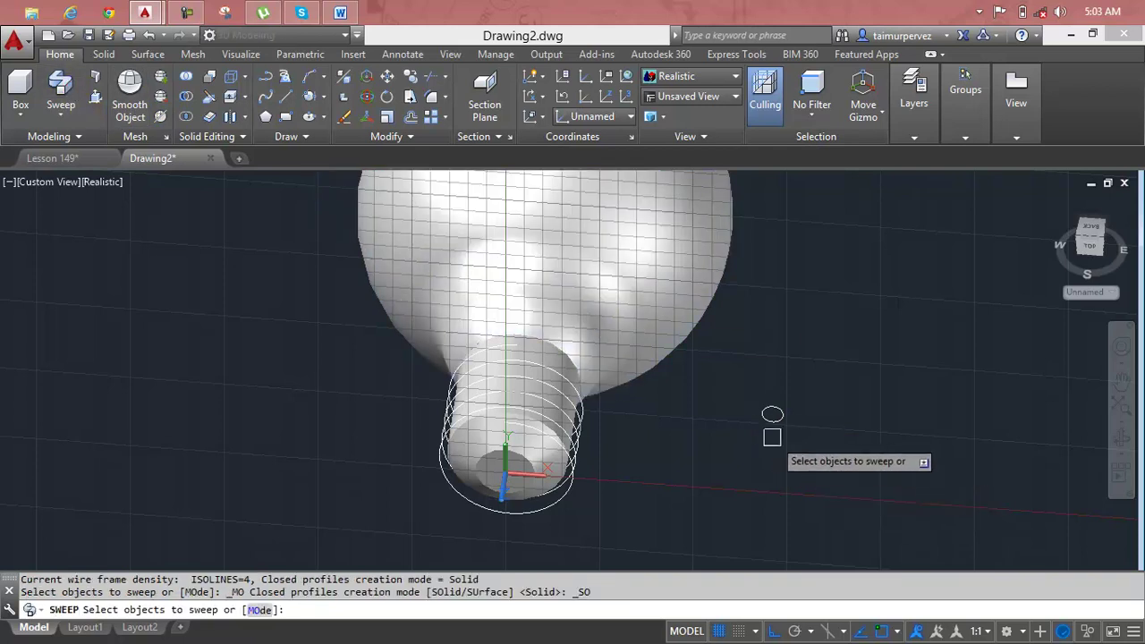
pyautogui.click(772, 414)
pyautogui.press('Return')
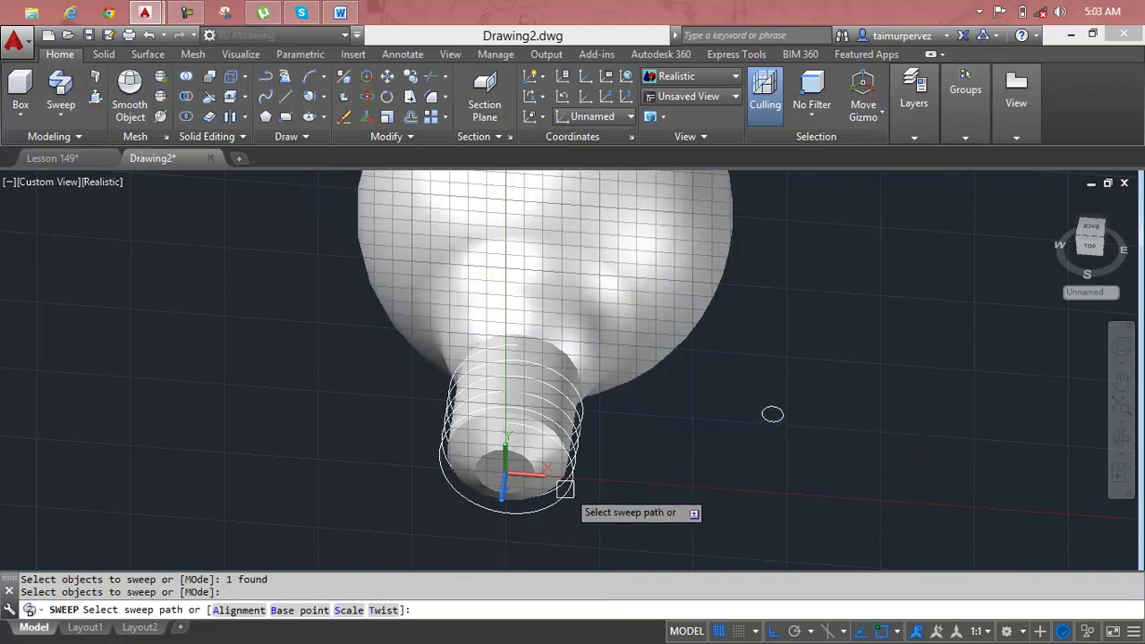
pyautogui.click(570, 497)
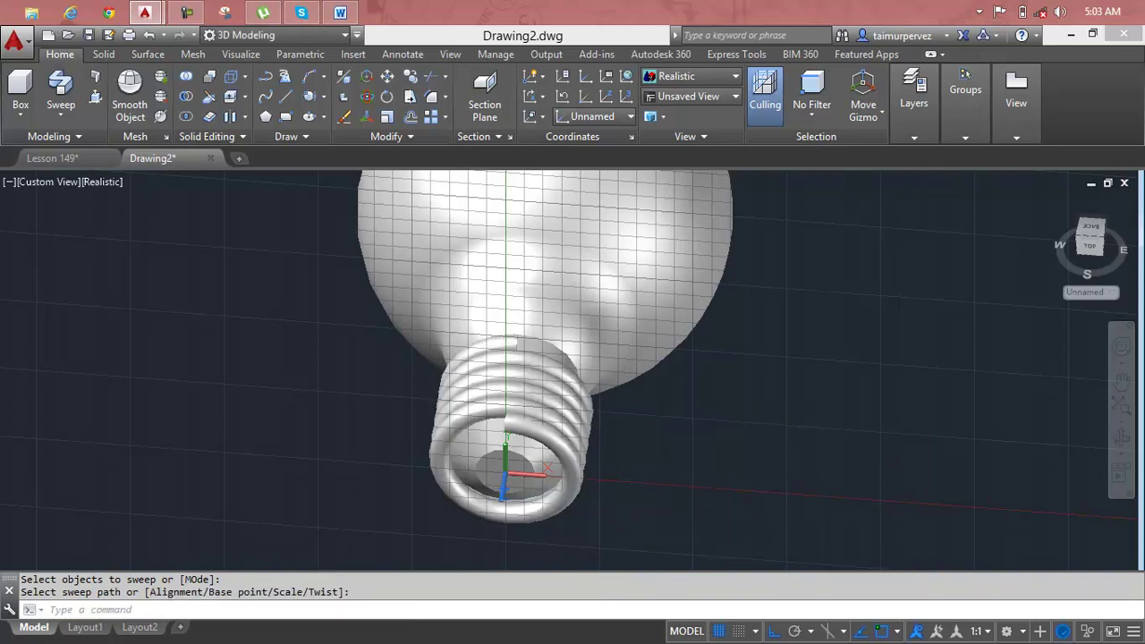
# Step: Subtract the coil from the bulb solid to cut the thread grooves
pyautogui.press('Escape')
pyautogui.press('Escape')
pyautogui.write('u')
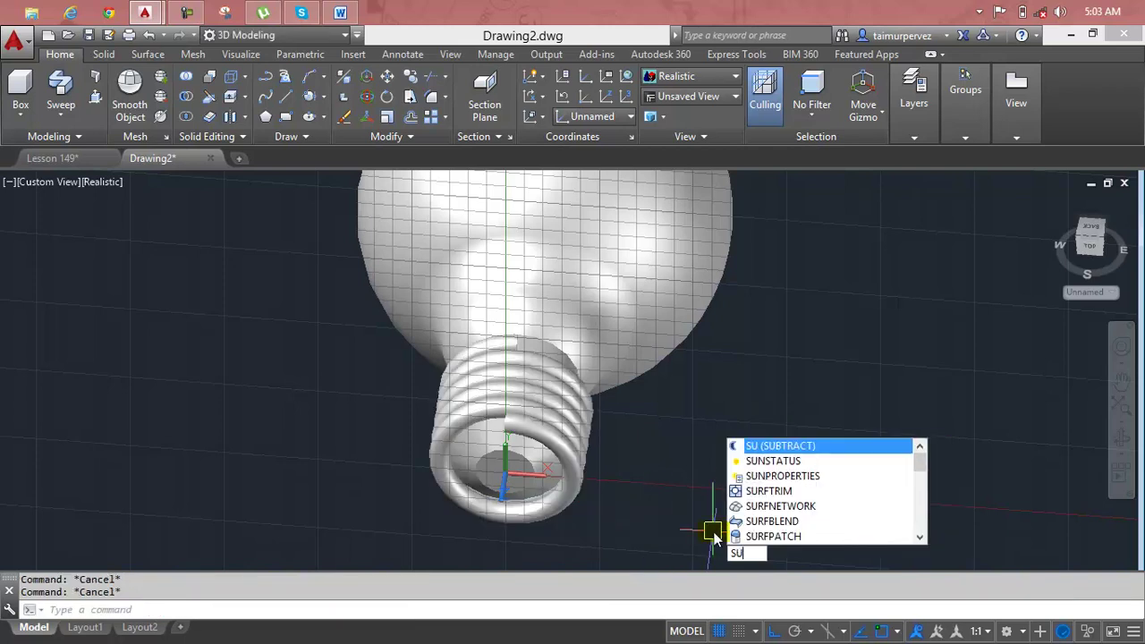
pyautogui.press('Return')
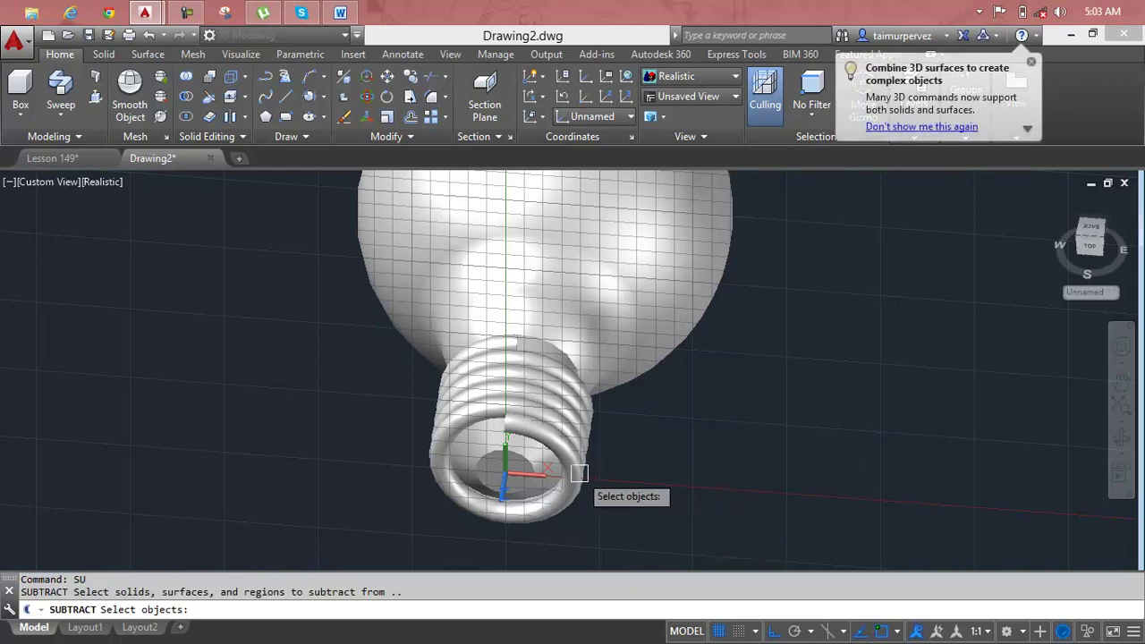
pyautogui.click(469, 465)
pyautogui.press('Return')
pyautogui.click(544, 442)
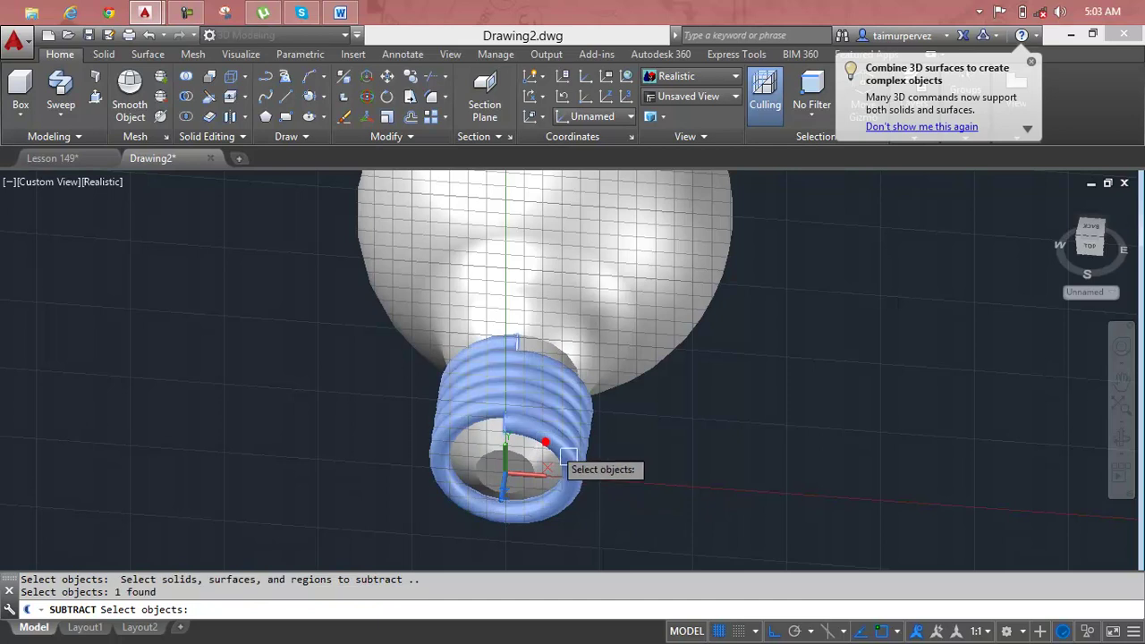
pyautogui.press('Return')
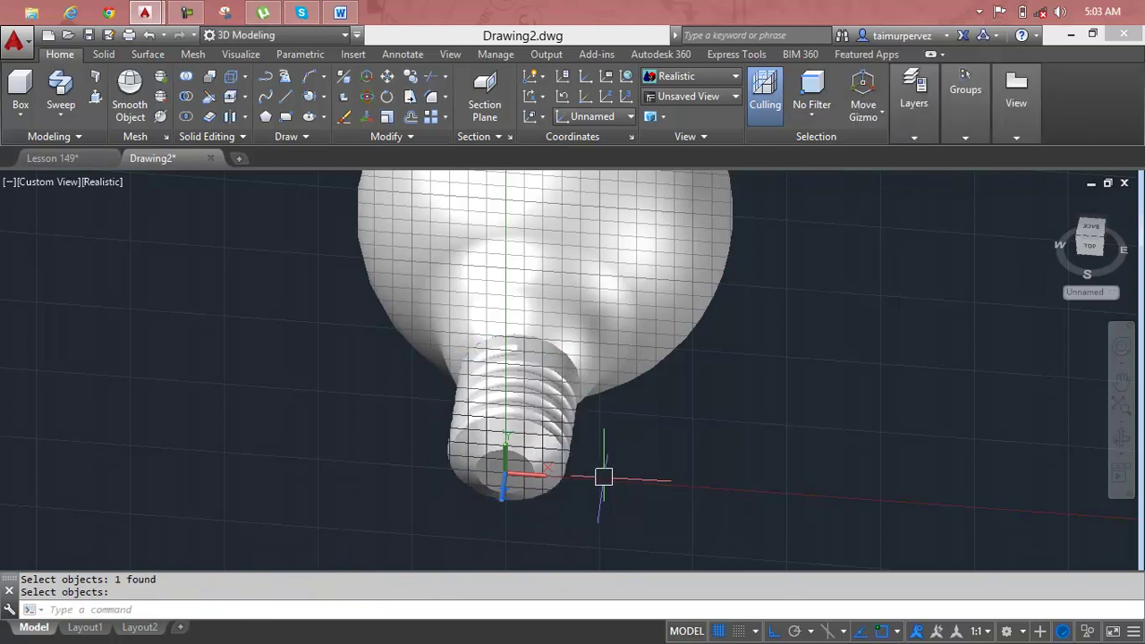
pyautogui.moveTo(597, 422)
pyautogui.keyDown('shift'); pyautogui.mouseDown(button='middle')
pyautogui.moveTo(441, 451)
pyautogui.moveTo(588, 605)
pyautogui.moveTo(582, 585)
pyautogui.mouseUp(button='middle'); pyautogui.keyUp('shift')
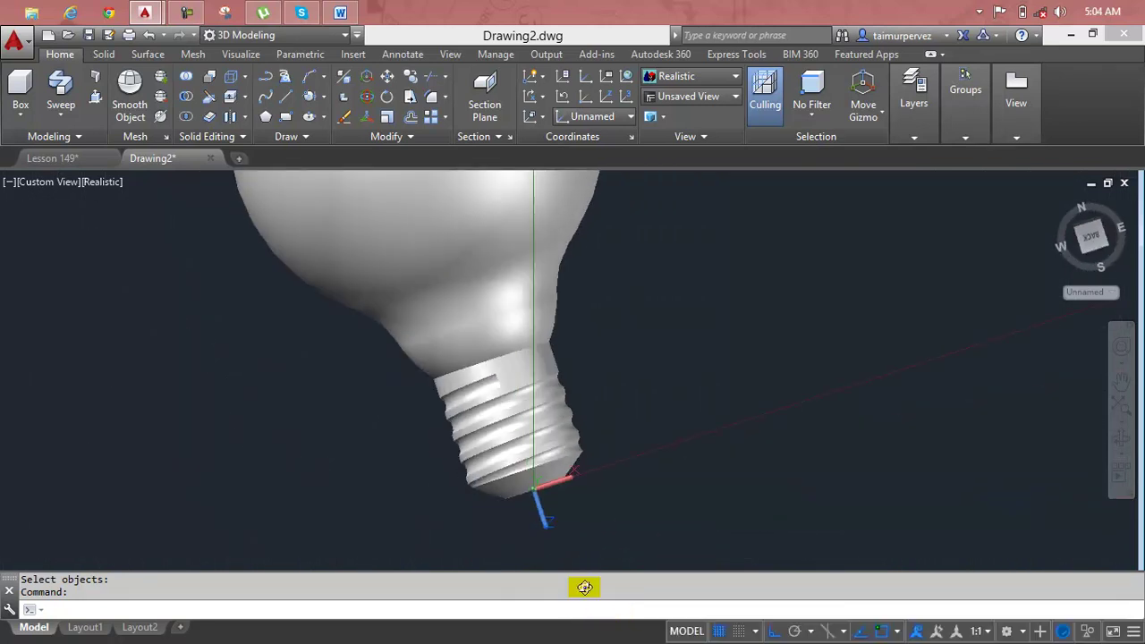
pyautogui.keyDown('shift'); pyautogui.moveTo(456, 407); pyautogui.dragTo(506, 444, button='middle'); pyautogui.keyUp('shift')
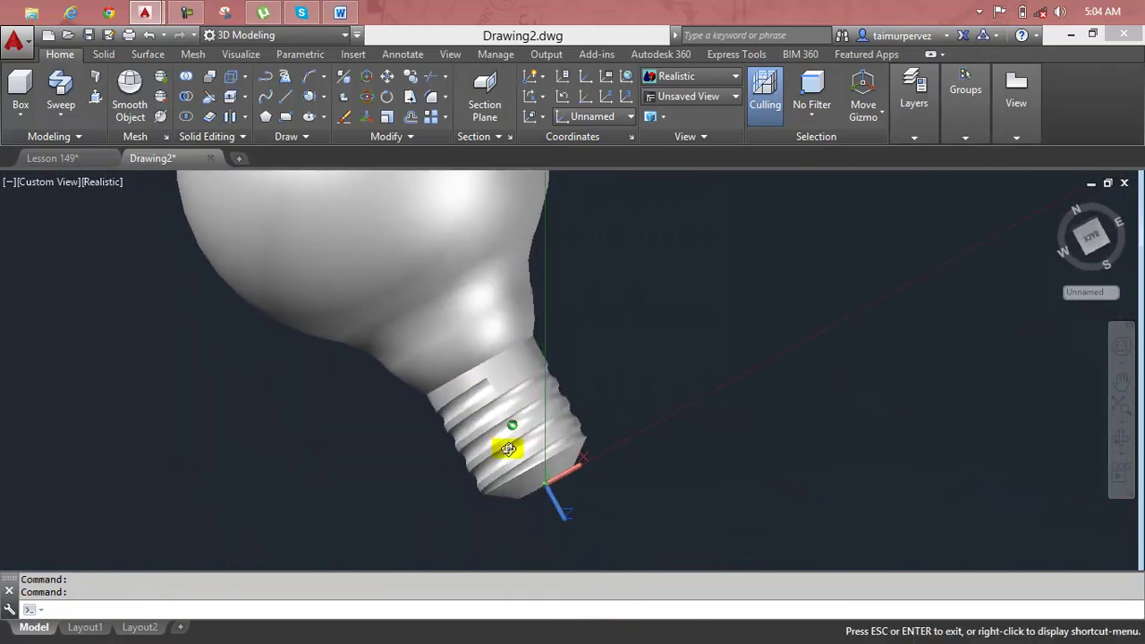
pyautogui.scroll(5, 506, 444)
pyautogui.scroll(-2, 554, 364)
pyautogui.scroll(-3, 554, 364)
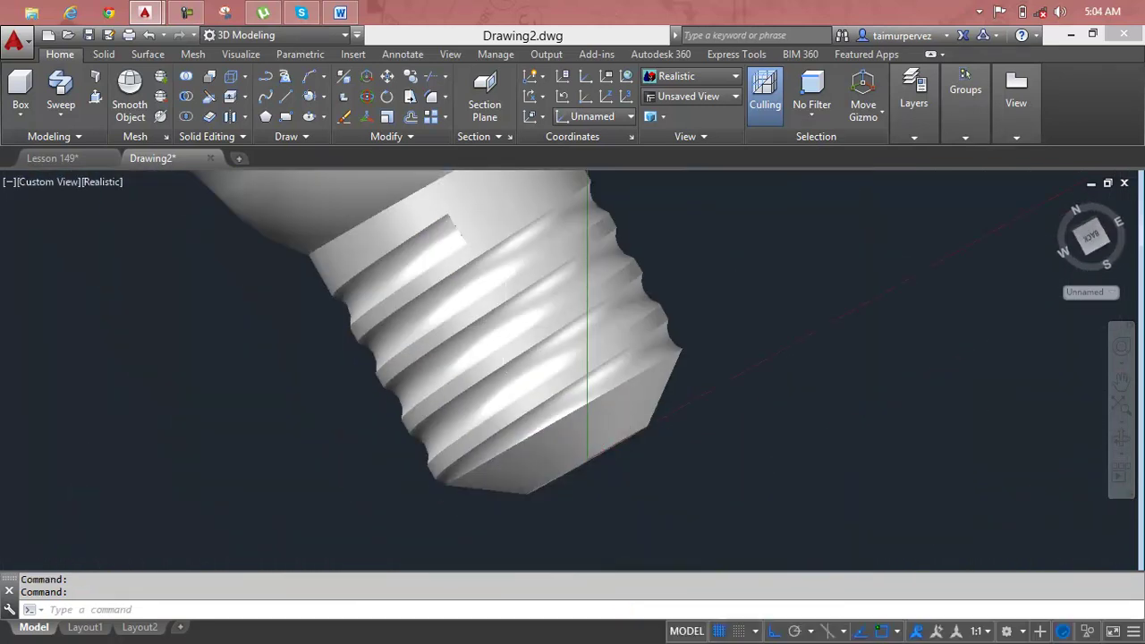
pyautogui.scroll(-4, 553, 364)
pyautogui.moveTo(553, 364)
pyautogui.keyDown('shift'); pyautogui.mouseDown(button='middle')
pyautogui.moveTo(564, 421)
pyautogui.moveTo(623, 307)
pyautogui.moveTo(591, 411)
pyautogui.moveTo(378, 480)
pyautogui.moveTo(409, 496)
pyautogui.mouseUp(button='middle'); pyautogui.keyUp('shift')
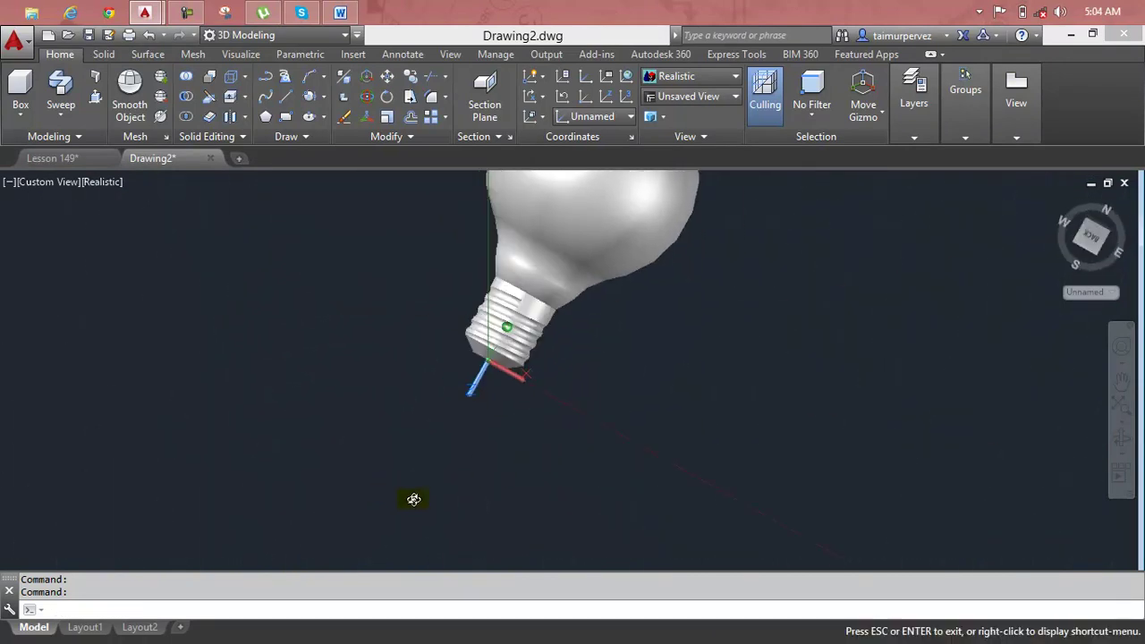
pyautogui.scroll(-3, 409, 495)
pyautogui.moveTo(550, 386); pyautogui.dragTo(518, 477, button='middle')
pyautogui.scroll(1, 498, 374)
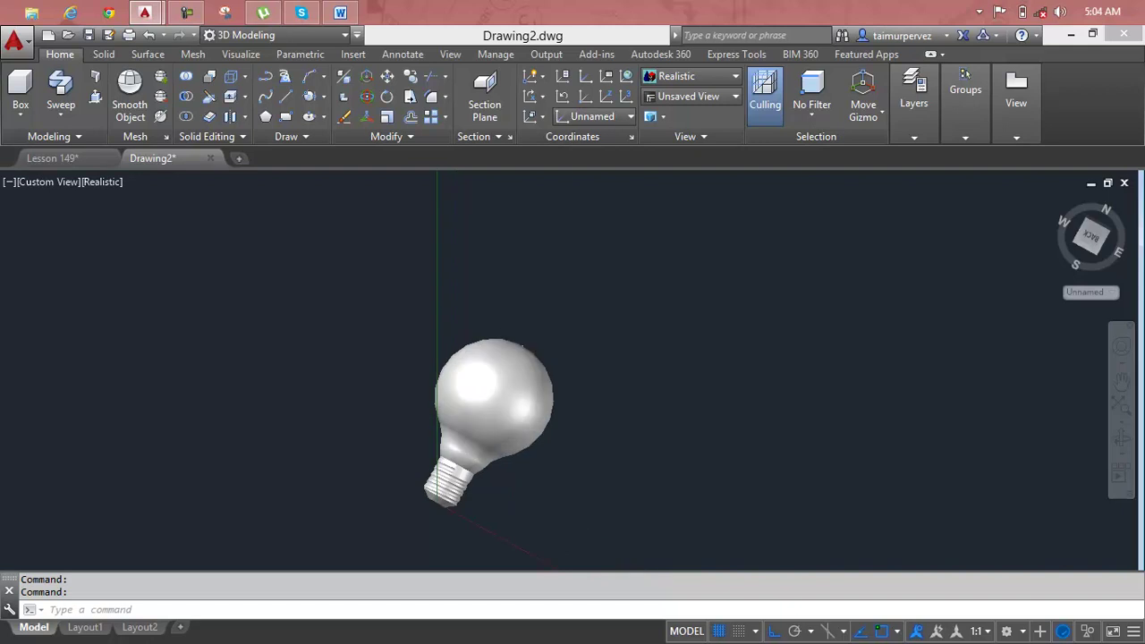
pyautogui.scroll(2, 498, 374)
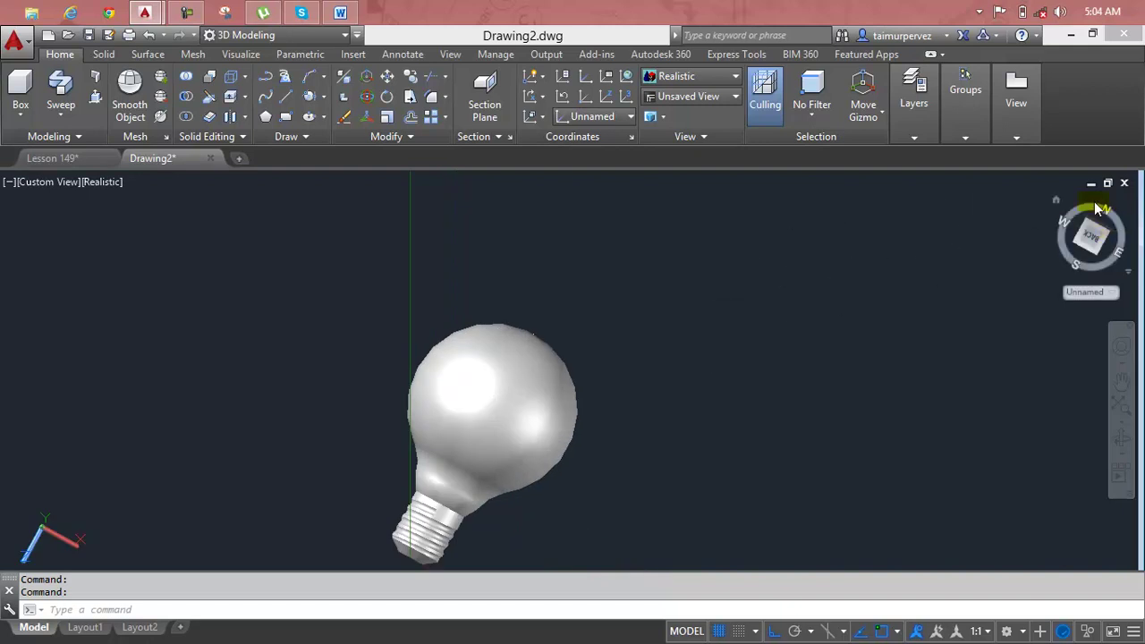
pyautogui.moveTo(1058, 208); pyautogui.dragTo(1056, 206)
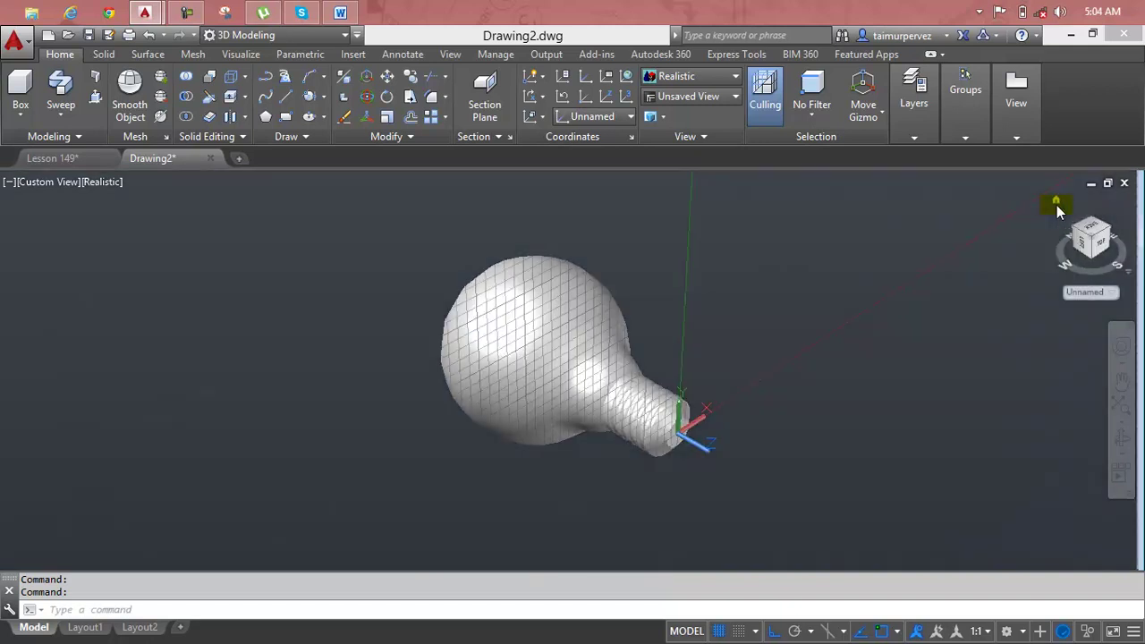
pyautogui.click(45, 182)
pyautogui.click(72, 224)
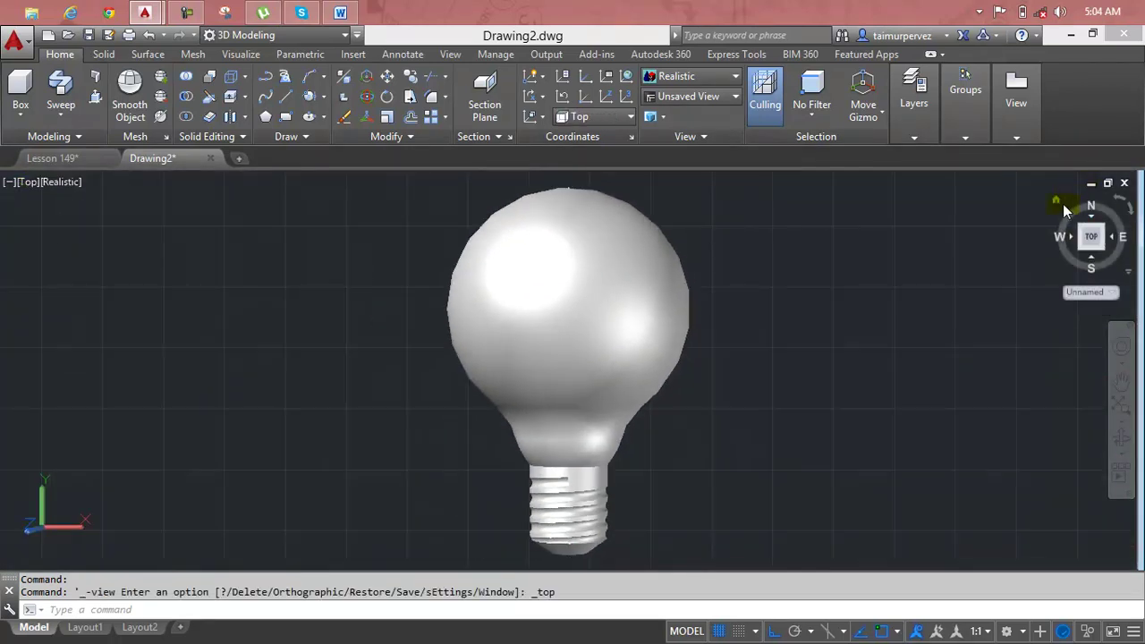
pyautogui.click(1056, 202)
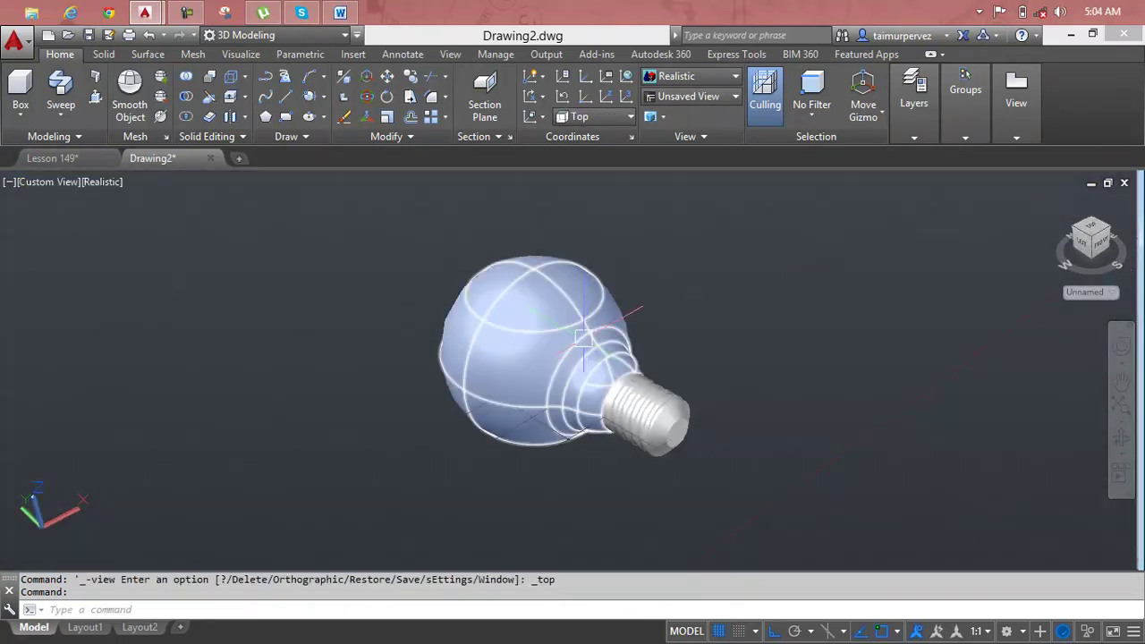
pyautogui.scroll(2, 583, 337)
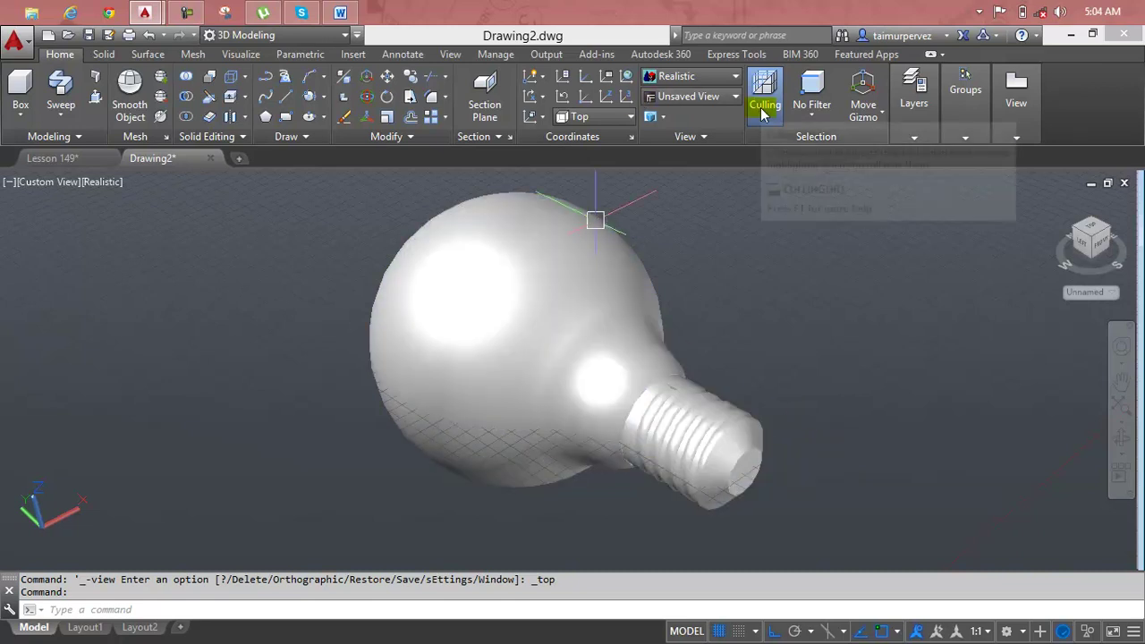
pyautogui.moveTo(913, 94)
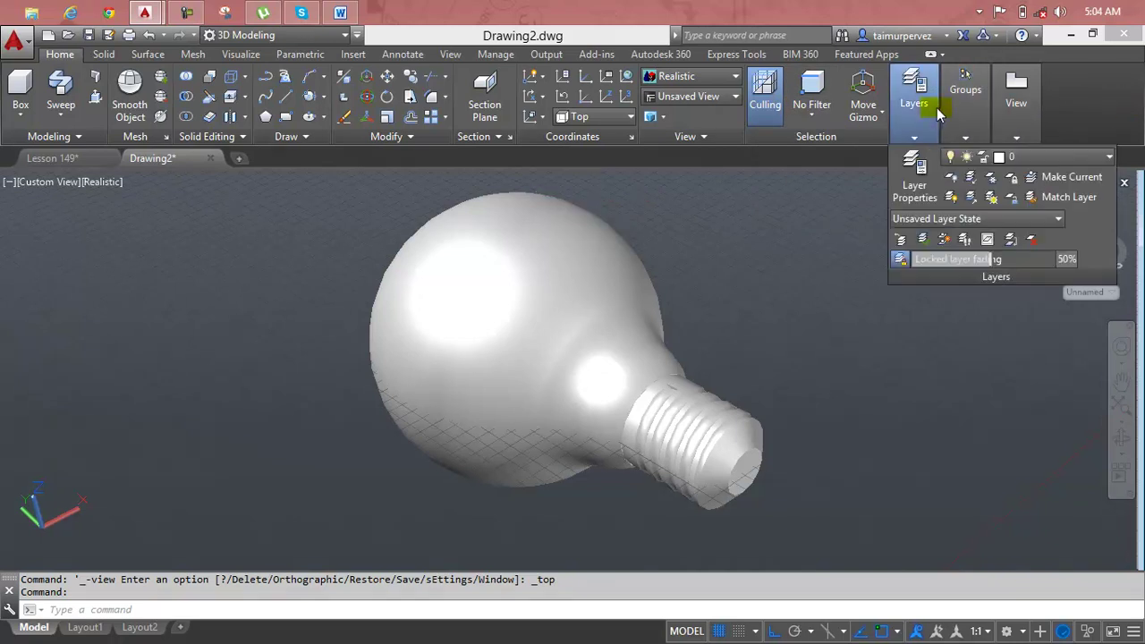
# Step: Create Layer1 and Layer2 and colour Layer1 yellow
pyautogui.click(914, 165)
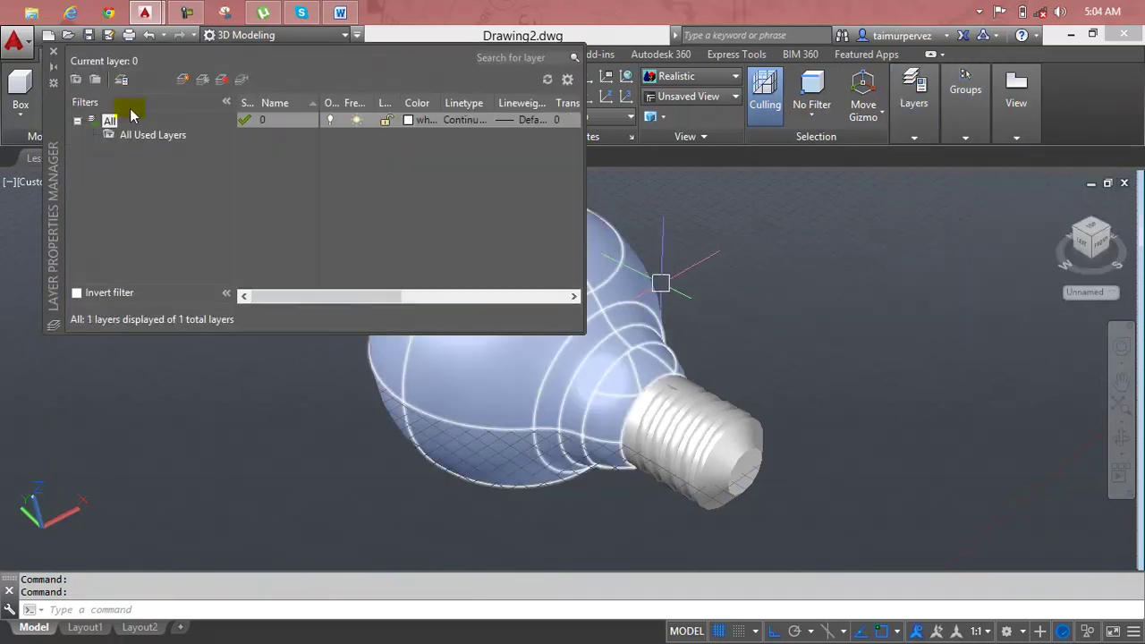
pyautogui.click(193, 80)
pyautogui.click(193, 80)
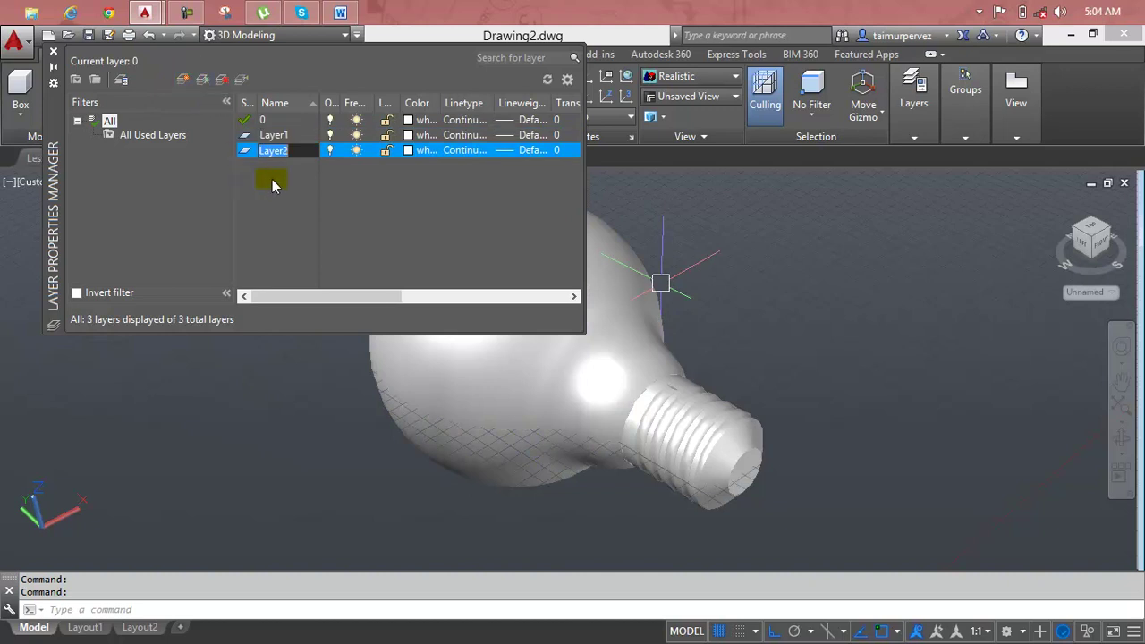
pyautogui.click(408, 136)
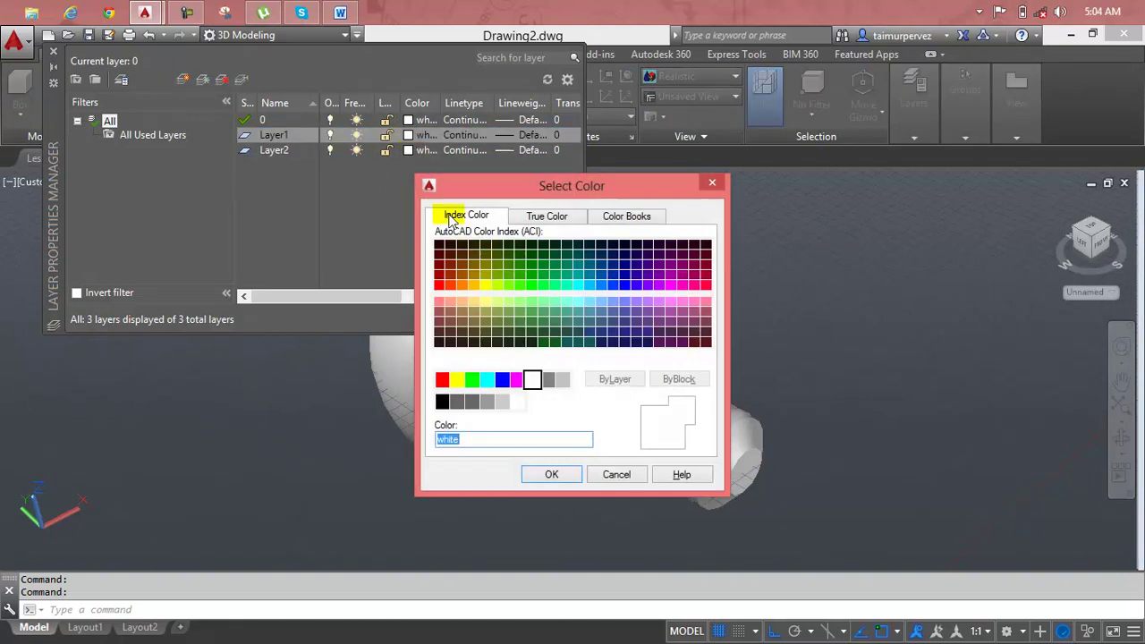
pyautogui.click(457, 379)
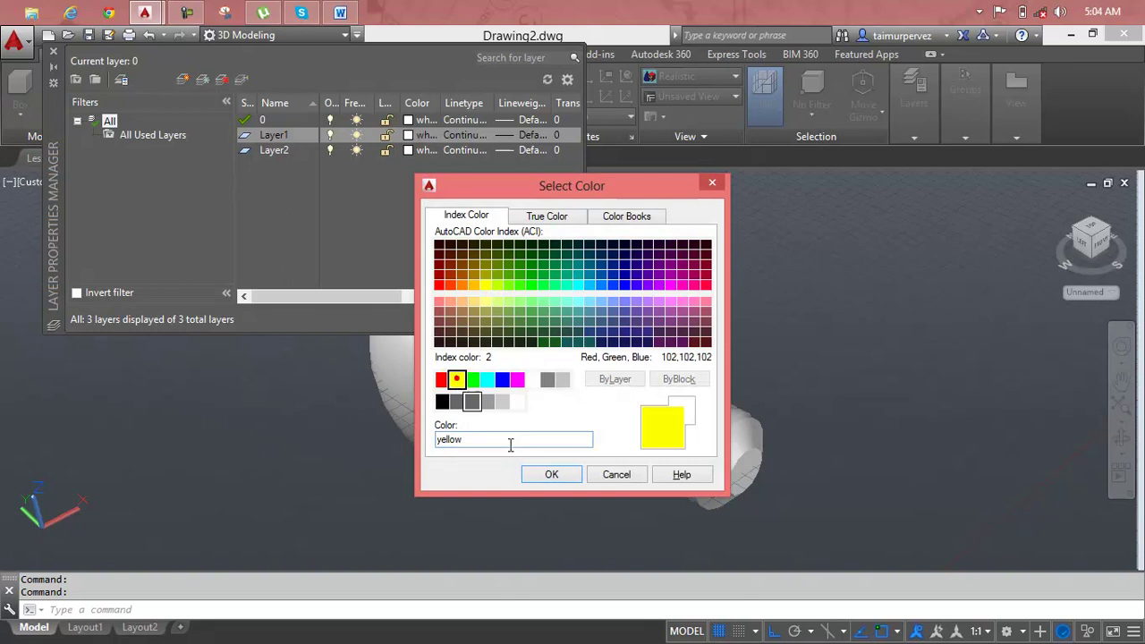
pyautogui.click(534, 474)
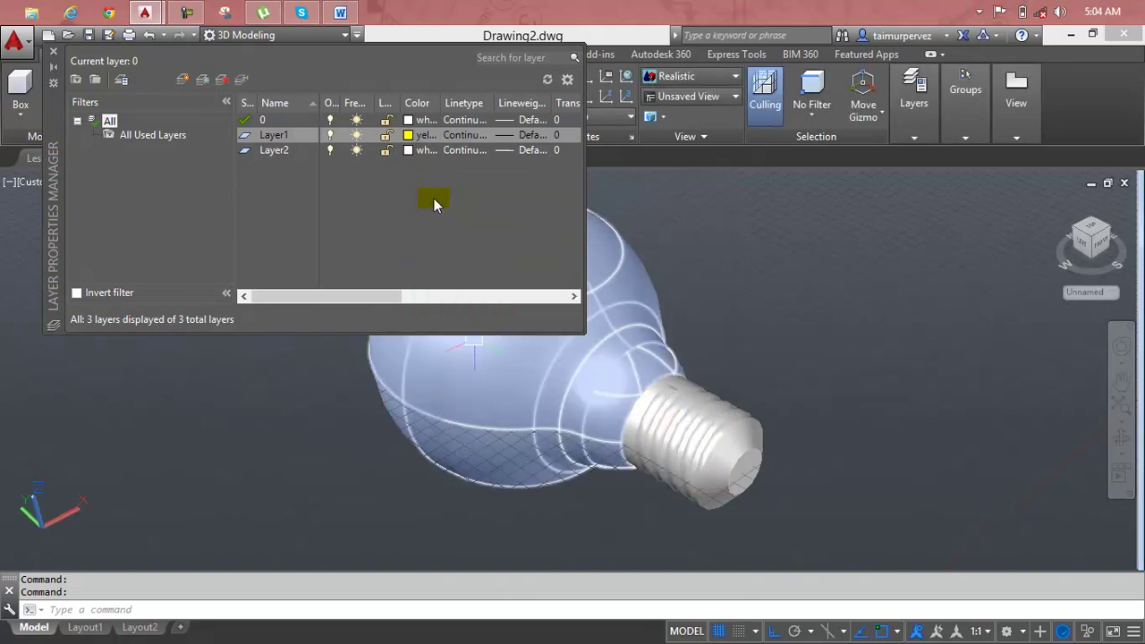
pyautogui.moveTo(382, 298); pyautogui.dragTo(458, 298)
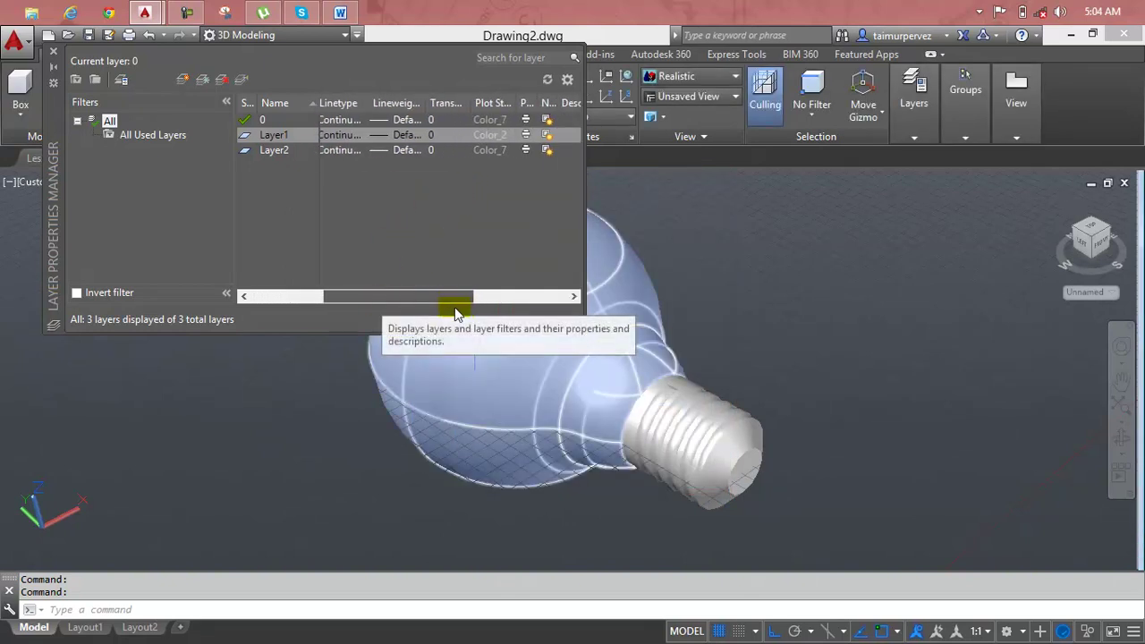
# Step: Set Layer1's transparency to 70 and close the layer manager
pyautogui.click(437, 103)
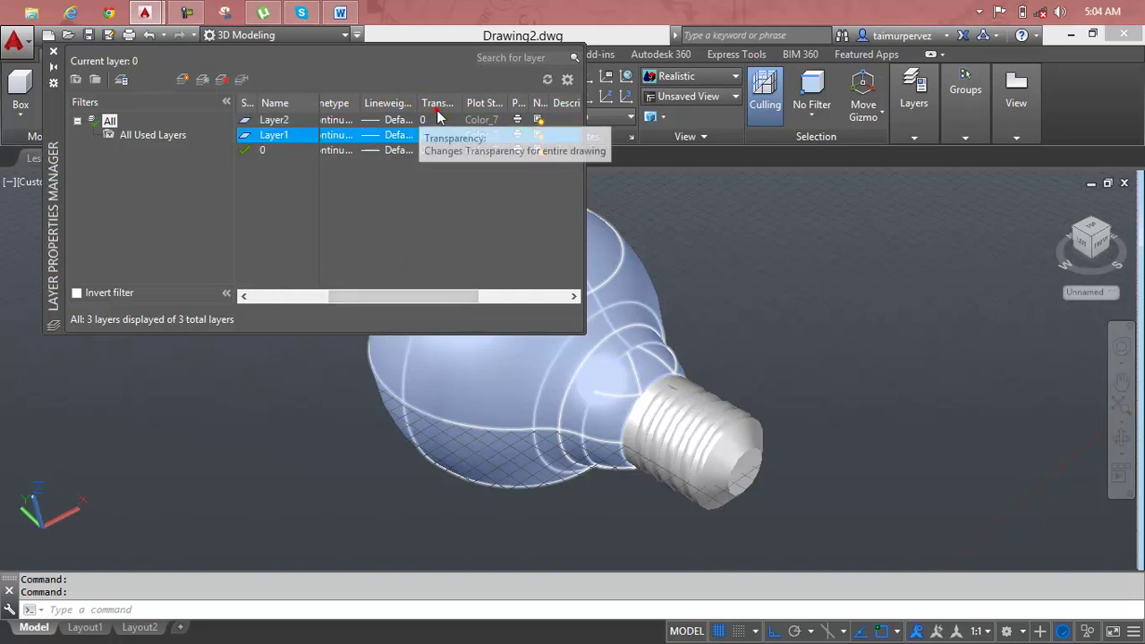
pyautogui.moveTo(512, 112); pyautogui.dragTo(512, 113)
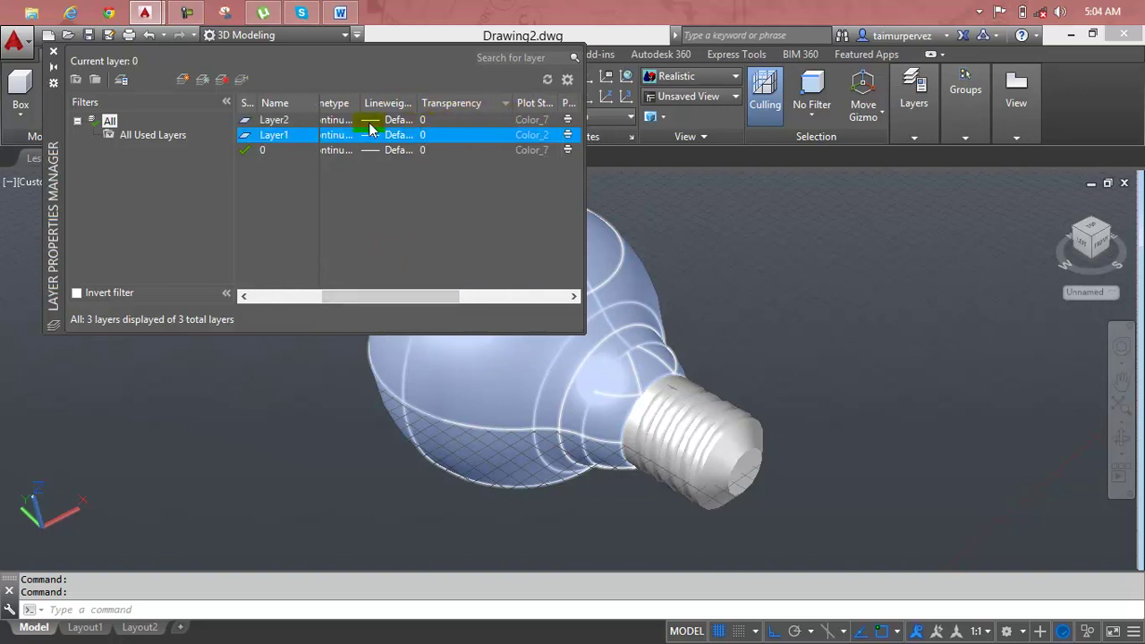
pyautogui.click(423, 135)
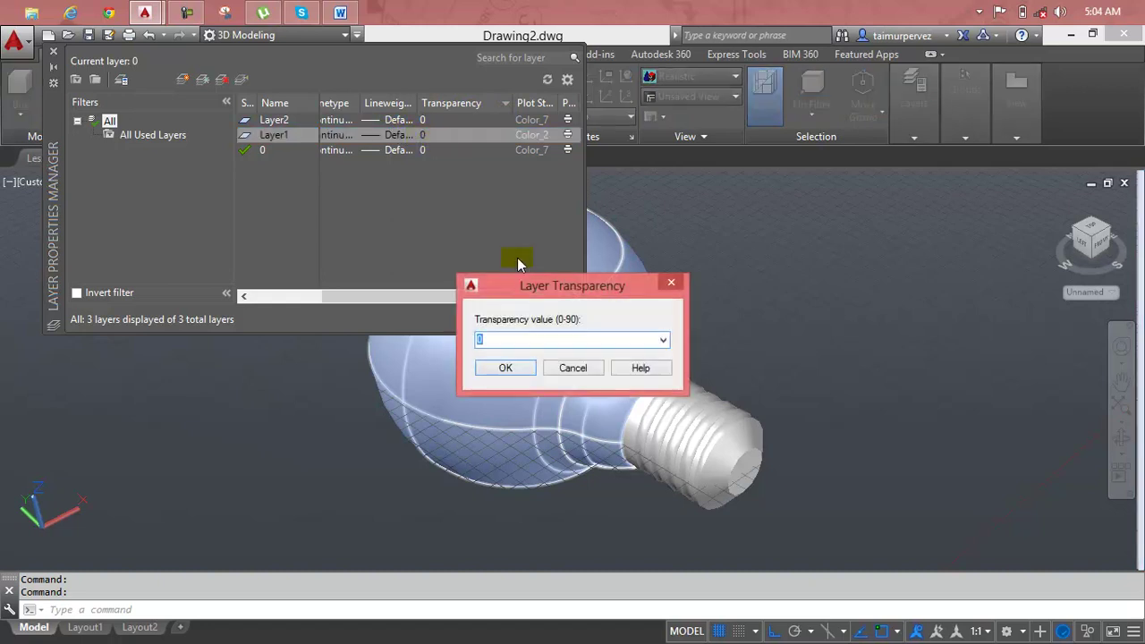
pyautogui.click(663, 340)
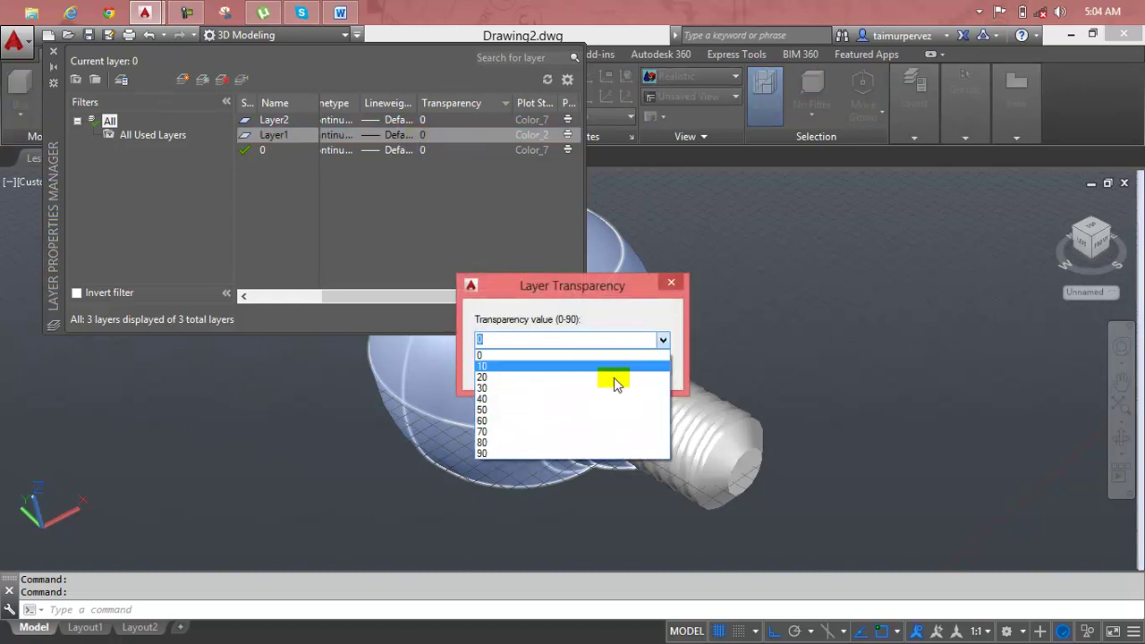
pyautogui.click(581, 438)
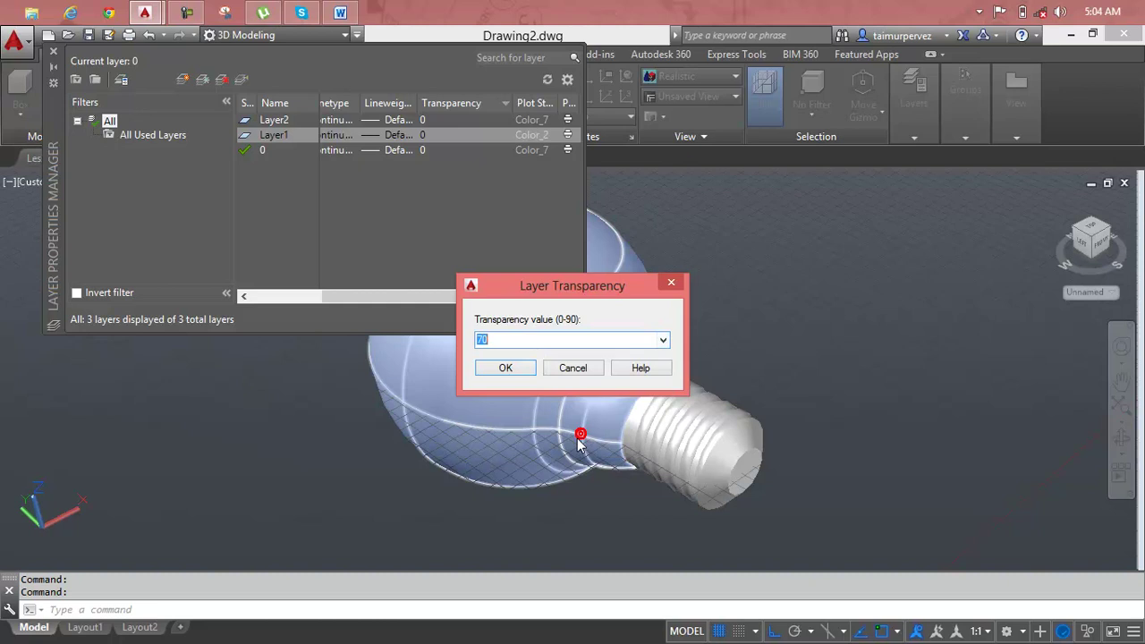
pyautogui.click(506, 367)
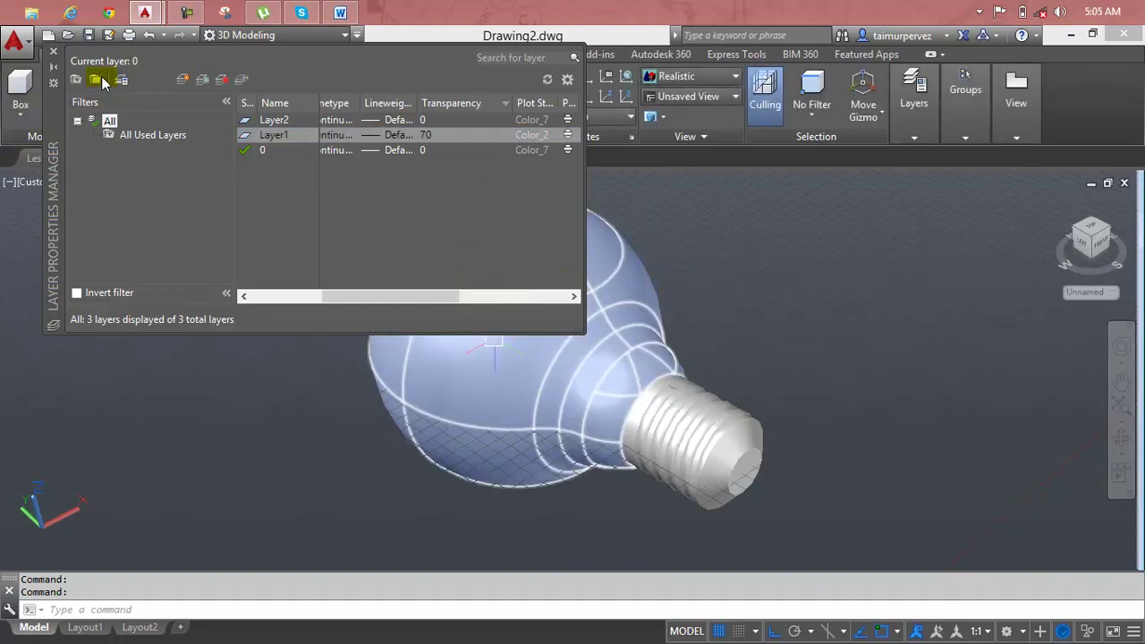
pyautogui.click(53, 52)
# Step: Move the bulb glass solid onto Layer1
pyautogui.click(469, 322)
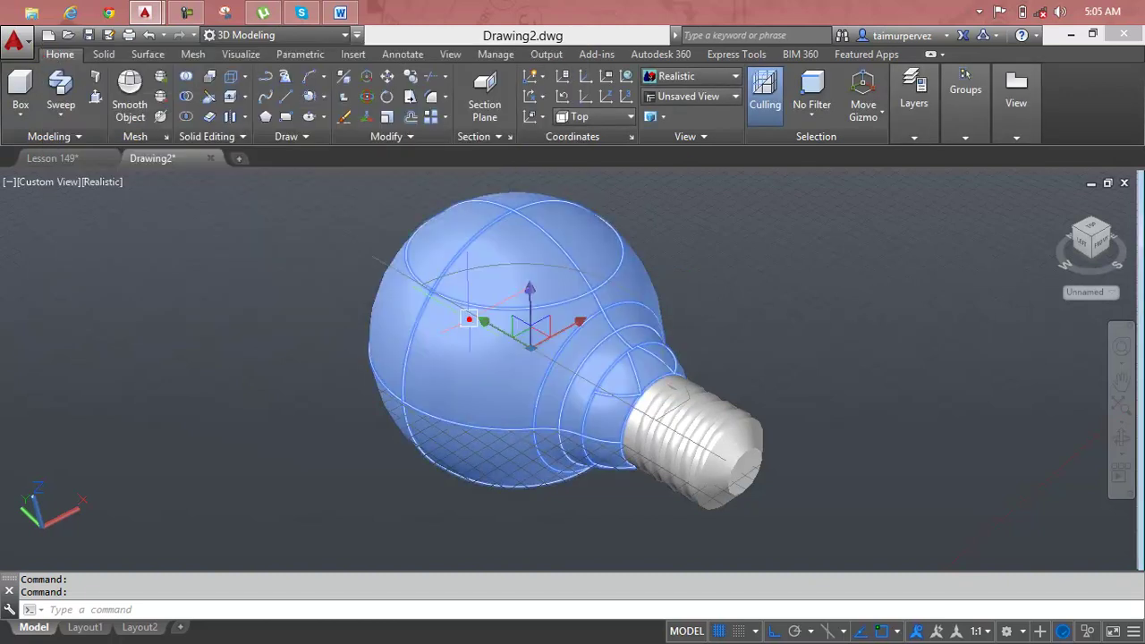
pyautogui.click(920, 94)
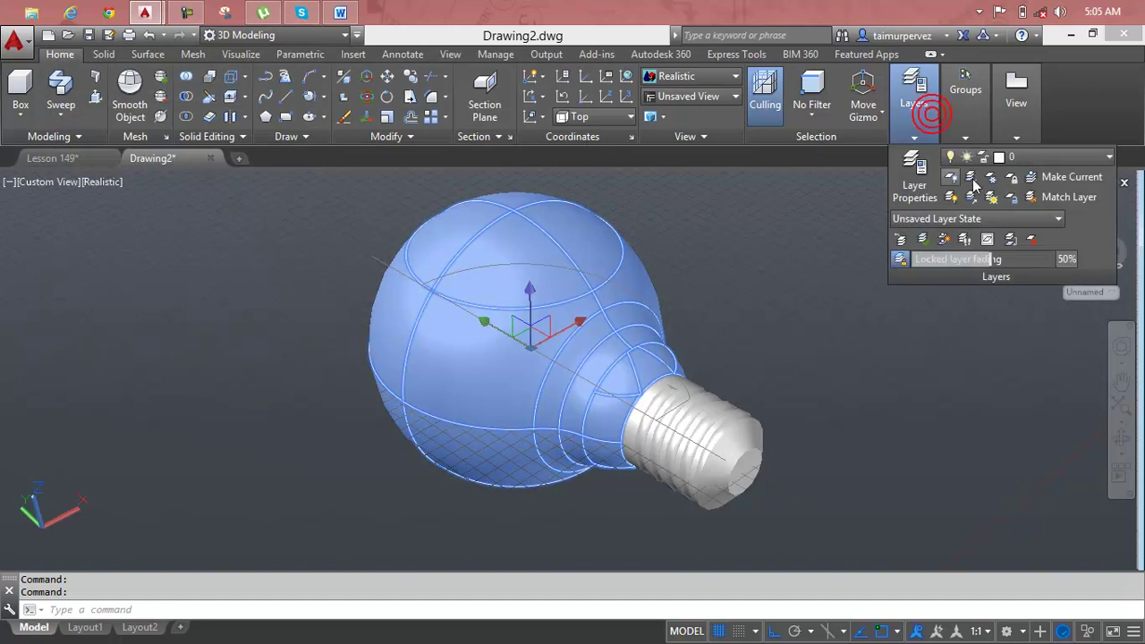
pyautogui.click(1030, 161)
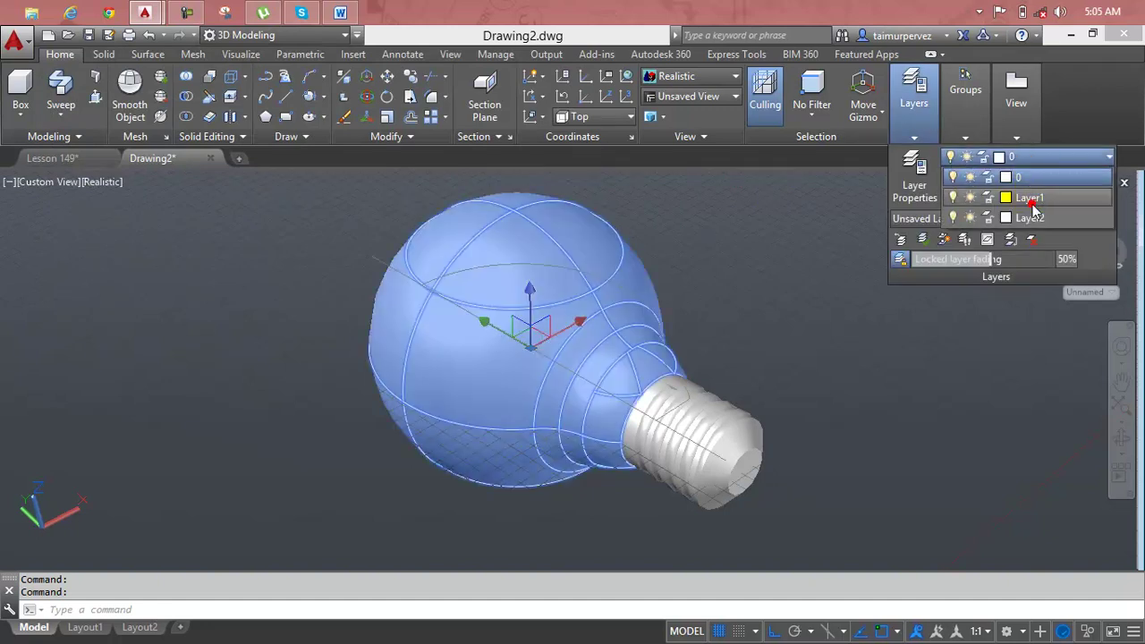
pyautogui.click(1028, 198)
# Step: Add the screw base to the selection and toggle Layer2's lock on and off again
pyautogui.click(652, 487)
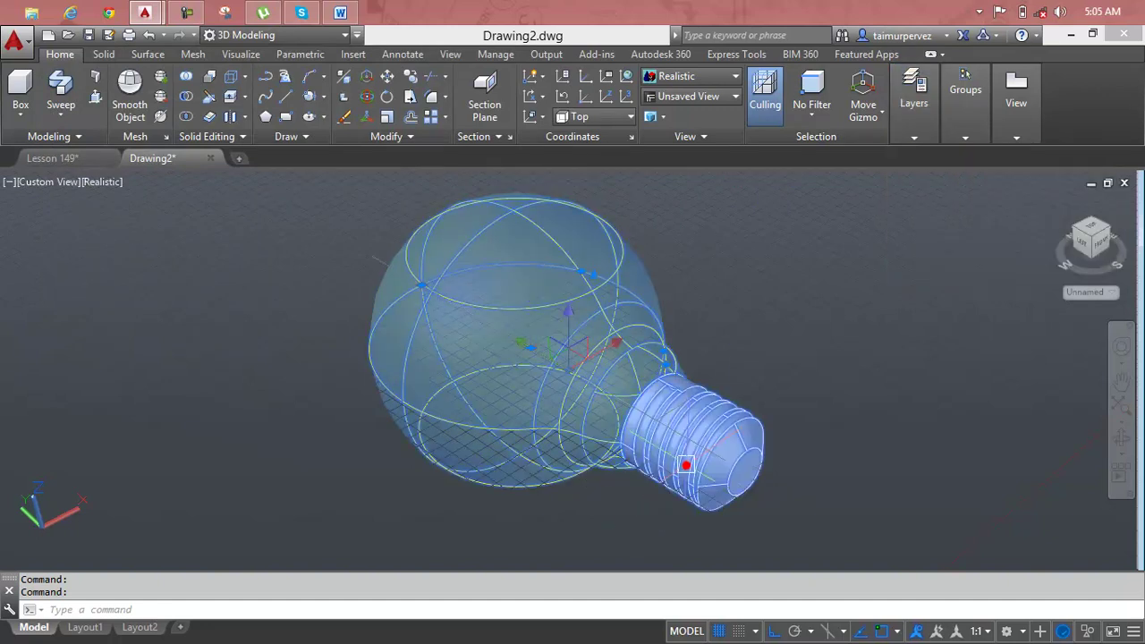
pyautogui.click(930, 118)
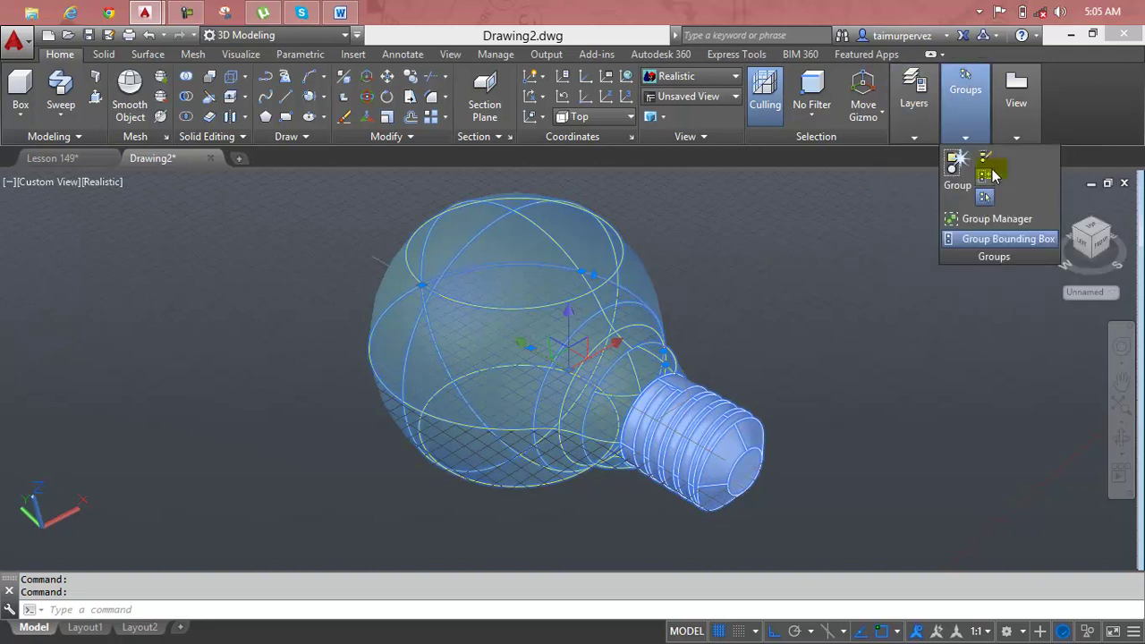
pyautogui.click(946, 156)
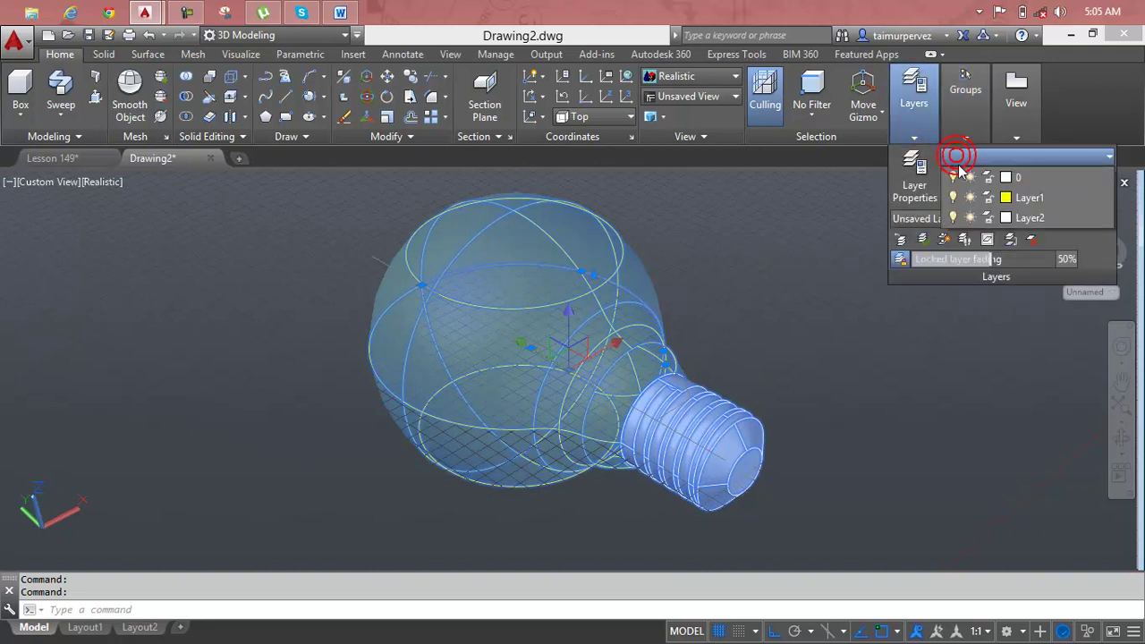
pyautogui.click(987, 218)
pyautogui.click(987, 219)
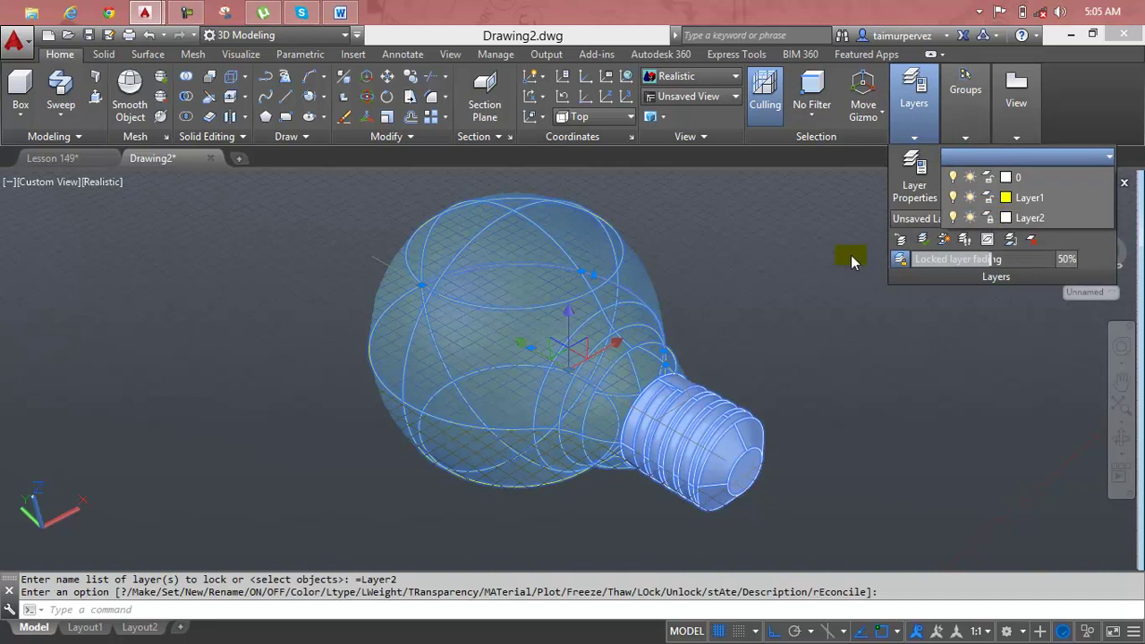
pyautogui.press('Escape')
pyautogui.press('Escape')
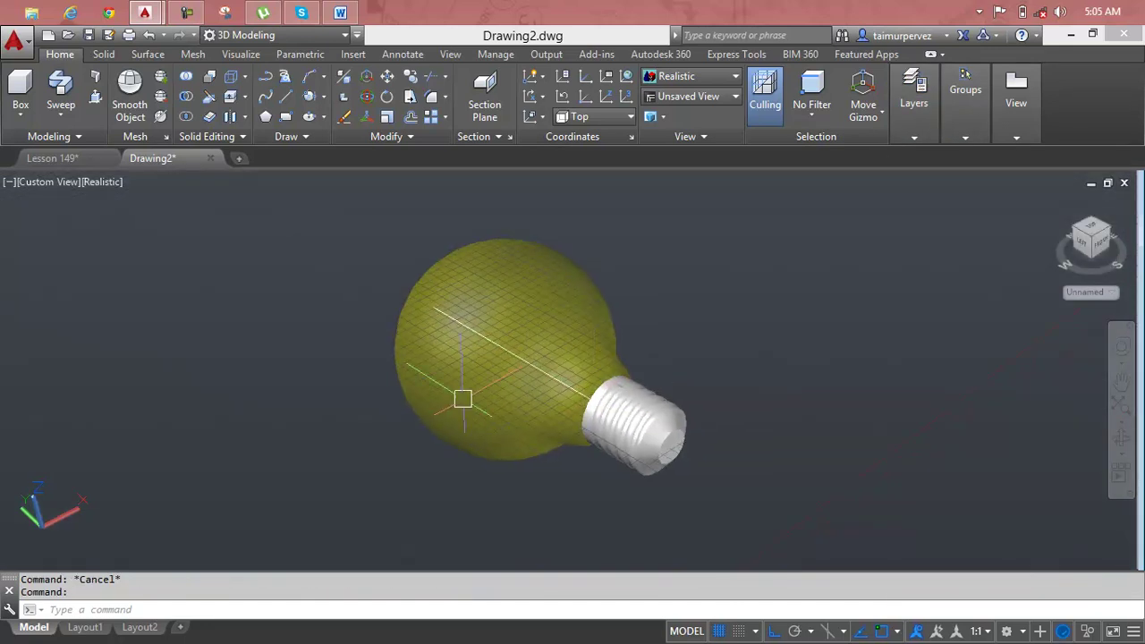
pyautogui.scroll(3, 464, 397)
pyautogui.moveTo(493, 386)
pyautogui.keyDown('shift'); pyautogui.mouseDown(button='middle')
pyautogui.moveTo(494, 346)
pyautogui.moveTo(439, 462)
pyautogui.mouseUp(button='middle'); pyautogui.keyUp('shift')
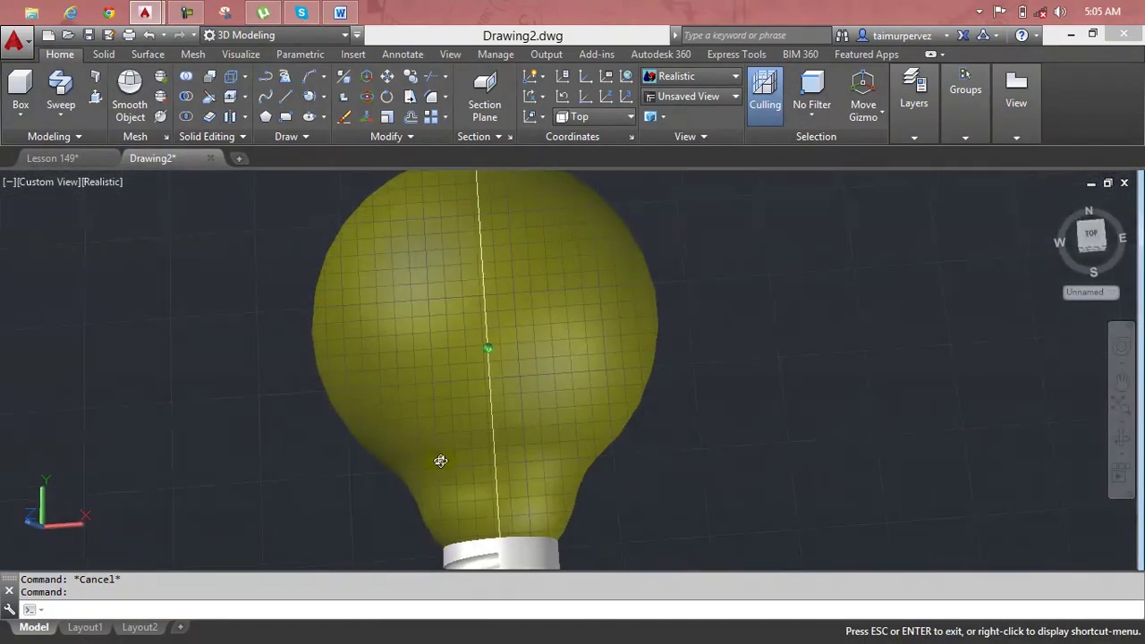
pyautogui.scroll(2, 470, 336)
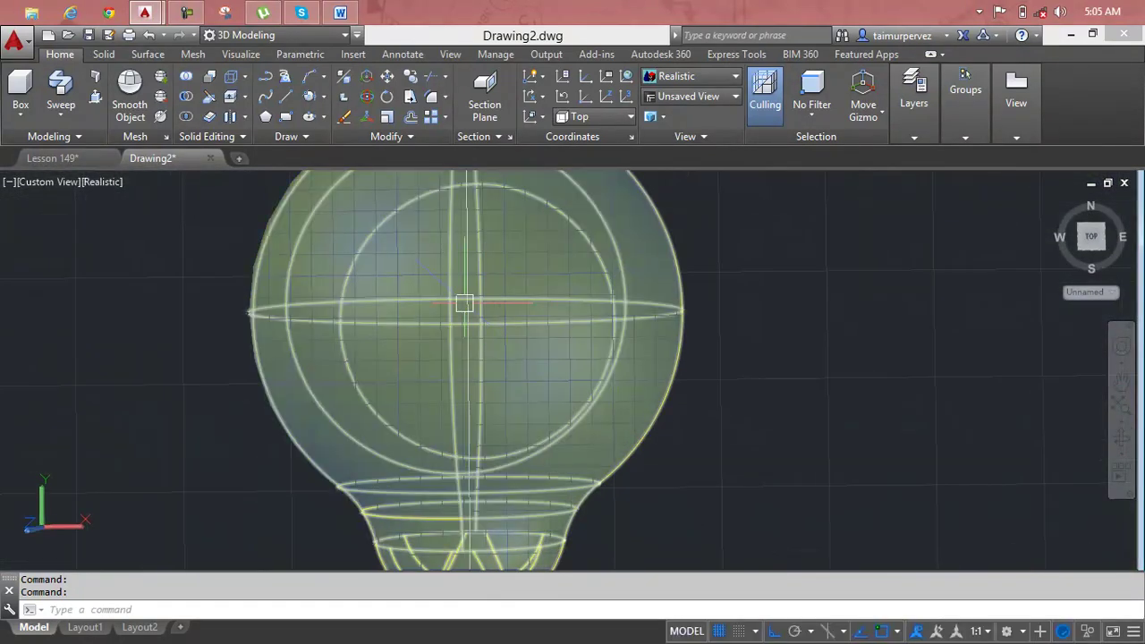